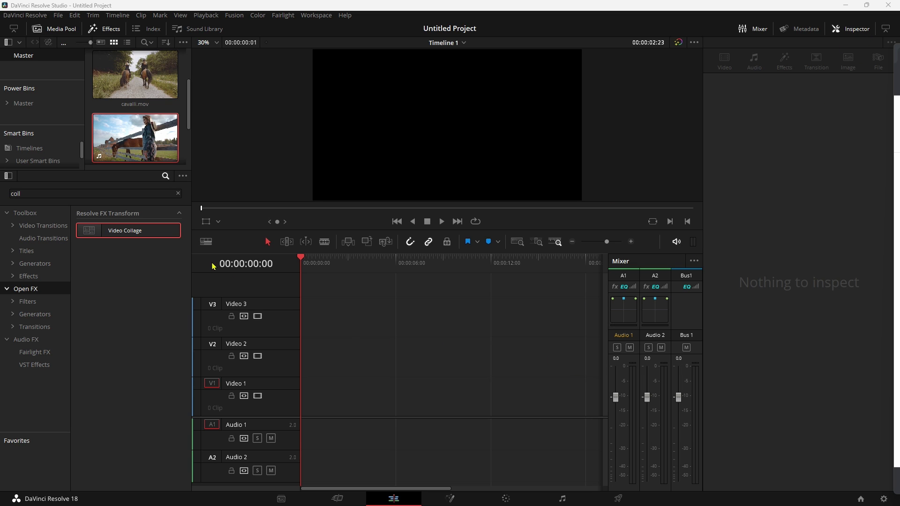
# Swap the Effects library for the Media Pool to show Background.mp4, cavalli.mov and ragazza.mov
pyautogui.click(104, 29)
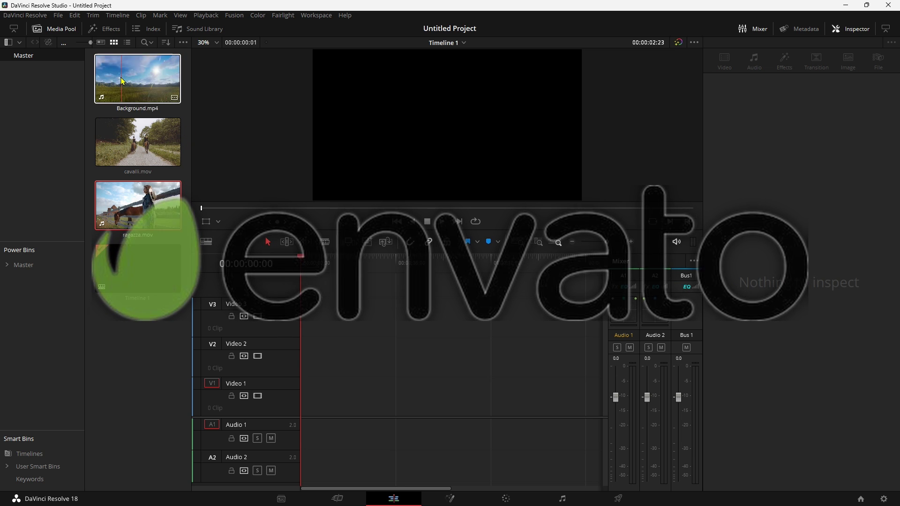
# Place Background.mp4 on Video 1 at the timeline start and delete its audio
pyautogui.moveTo(124, 80); pyautogui.dragTo(303, 423)
pyautogui.click(426, 445)
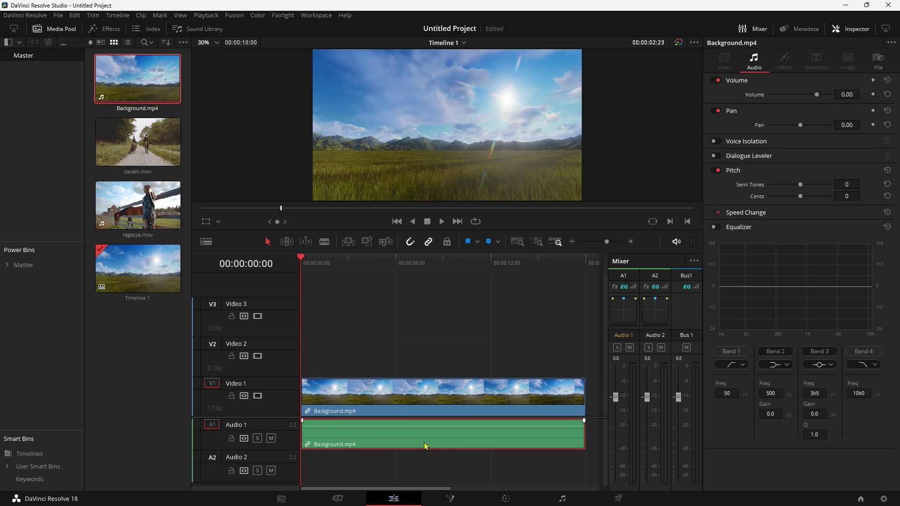
pyautogui.press('Delete')
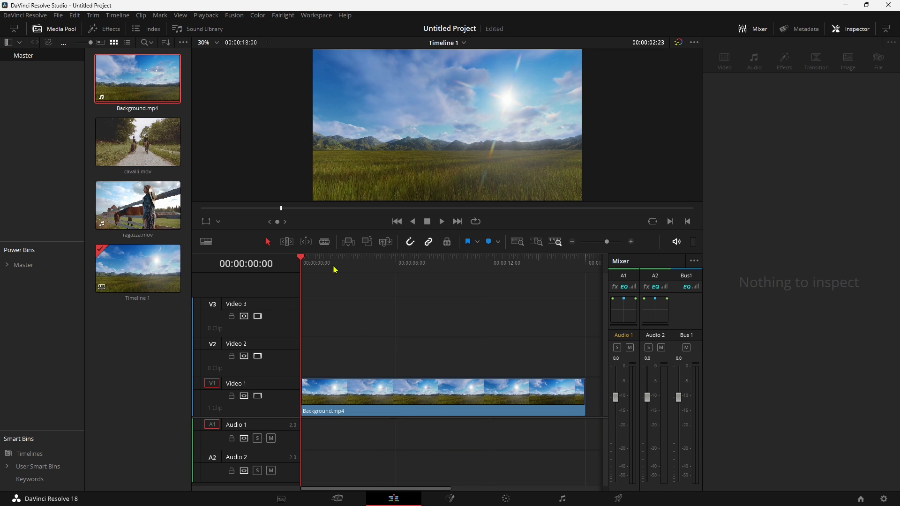
pyautogui.click(343, 266)
pyautogui.click(444, 270)
pyautogui.moveTo(453, 274)
pyautogui.mouseDown()
pyautogui.moveTo(573, 278)
pyautogui.moveTo(302, 282)
pyautogui.mouseUp()
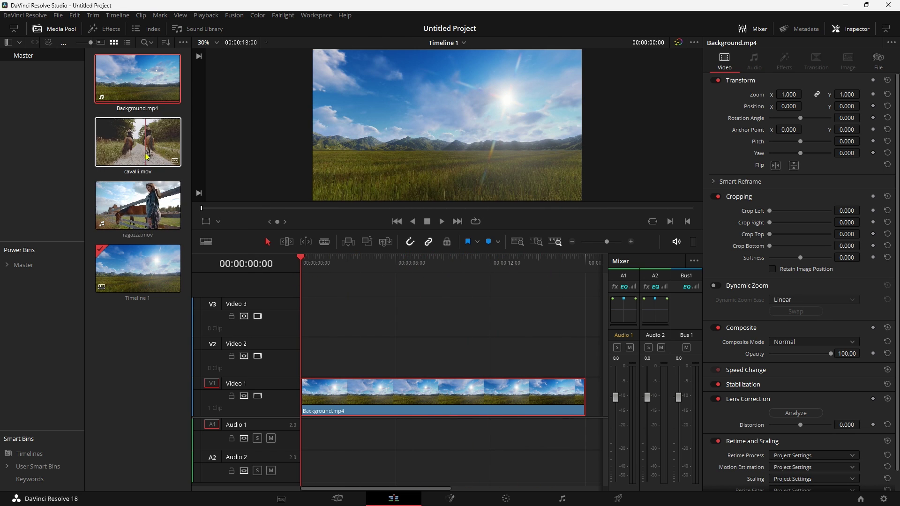
# Add cavalli.mov on Video 2 and ragazza.mov on Video 3, deleting ragazza's audio
pyautogui.moveTo(147, 156); pyautogui.dragTo(296, 355)
pyautogui.press('space')
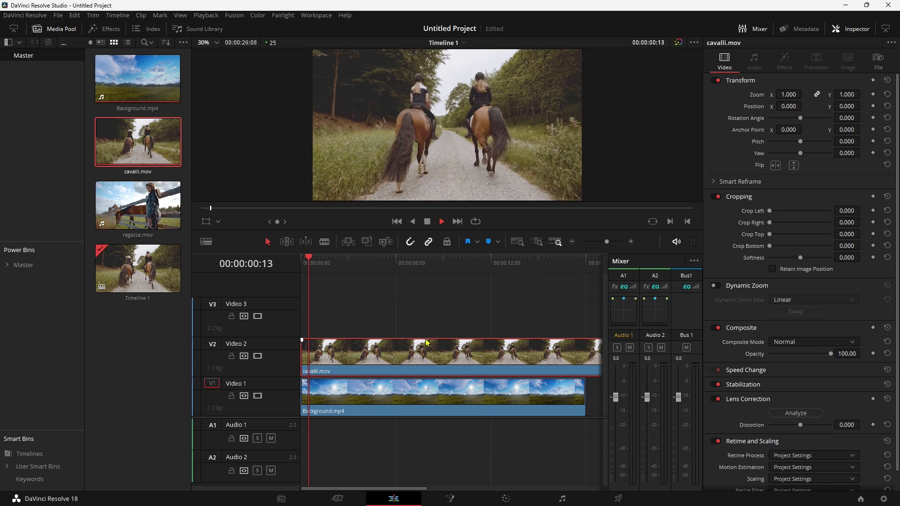
pyautogui.press('space')
pyautogui.moveTo(140, 206)
pyautogui.mouseDown()
pyautogui.moveTo(294, 223)
pyautogui.moveTo(328, 313)
pyautogui.mouseUp()
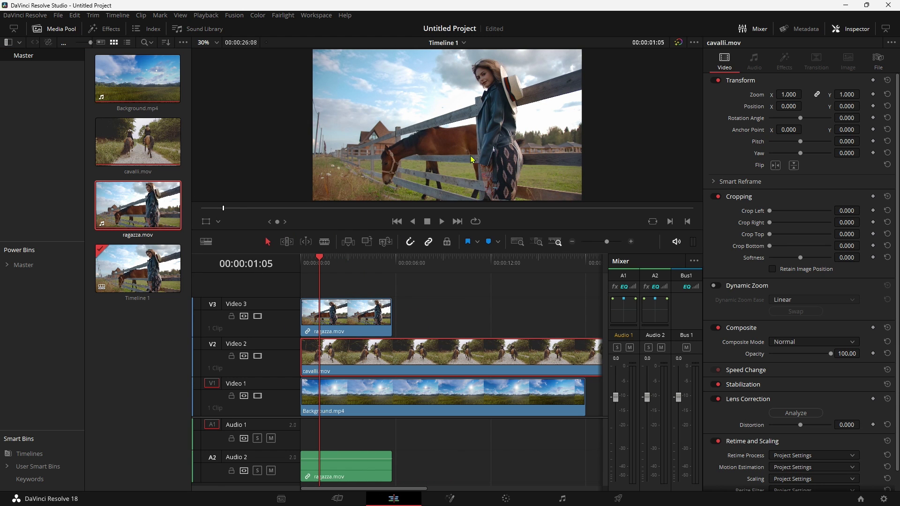
pyautogui.click(345, 468)
pyautogui.press('Delete')
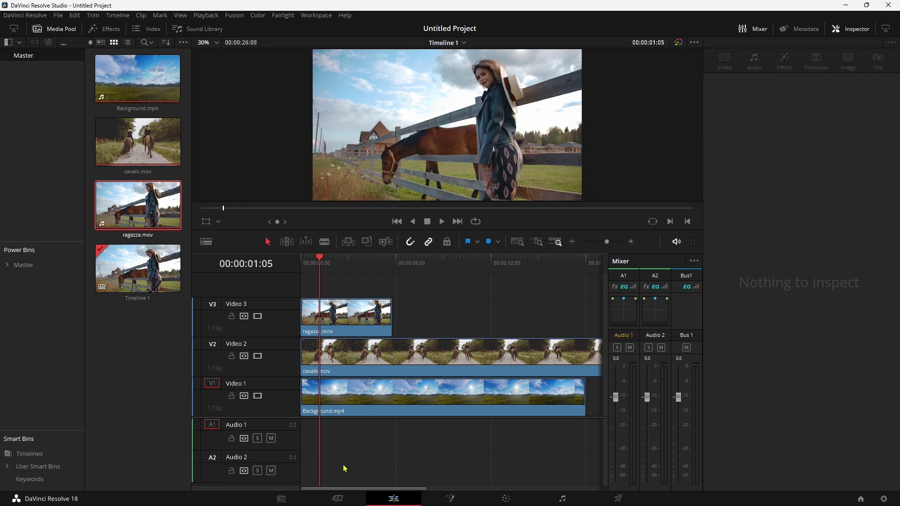
# Trim the Background.mp4 and cavalli.mov clips to end where ragazza.mov ends
pyautogui.click(392, 269)
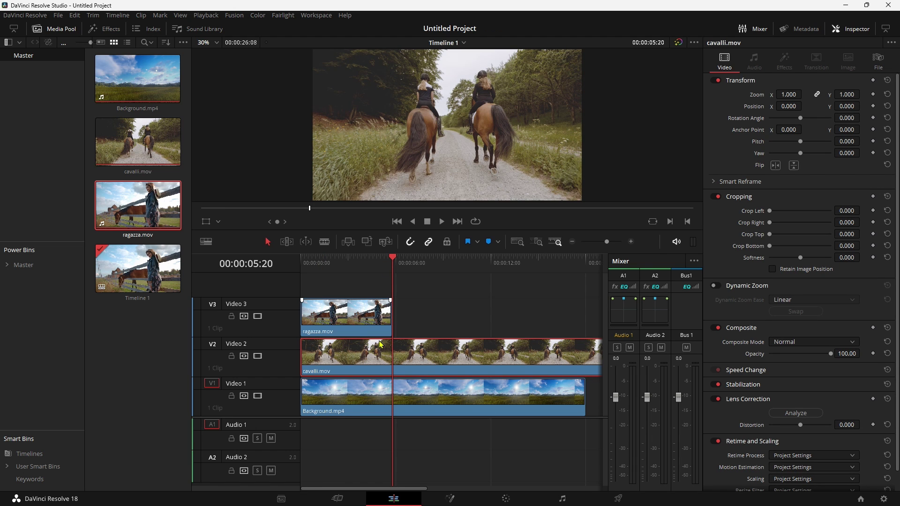
pyautogui.moveTo(483, 428); pyautogui.dragTo(445, 344)
pyautogui.hotkey('shift', ']')
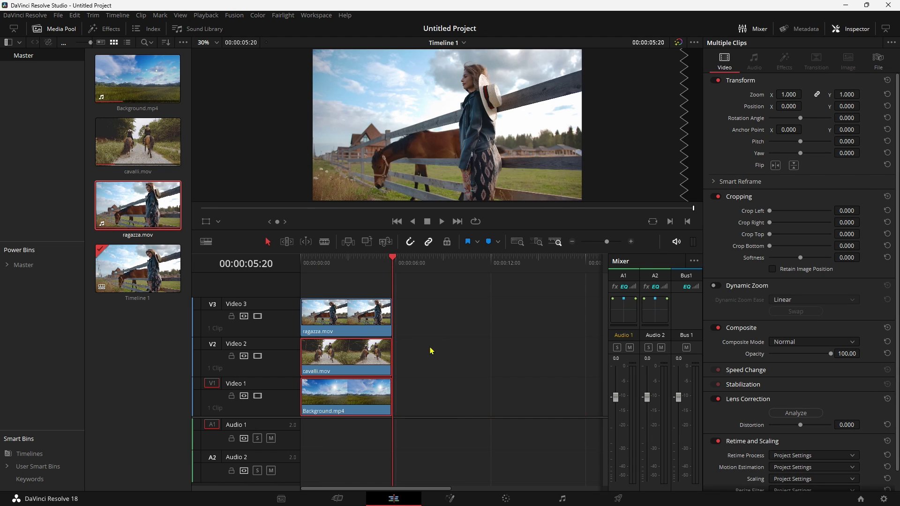
pyautogui.hotkey('ctrl', '=')
pyautogui.hotkey('ctrl', '=')
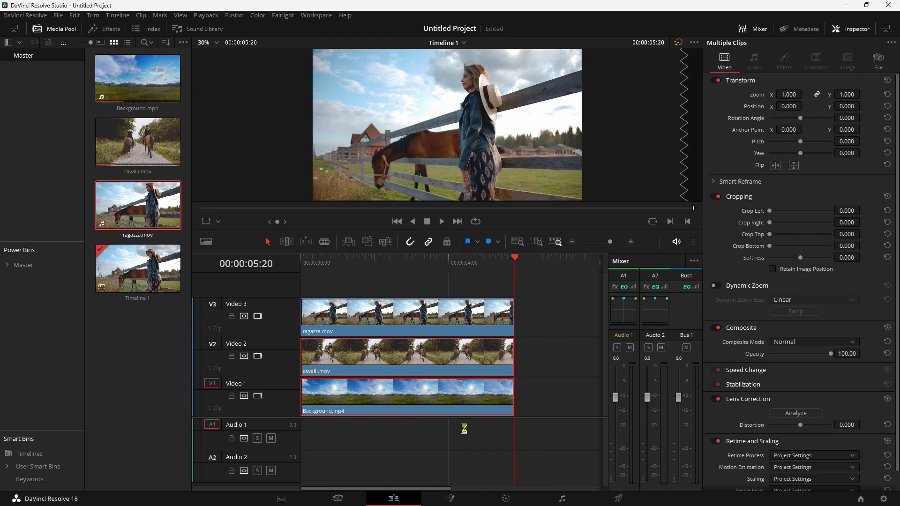
pyautogui.click(399, 318)
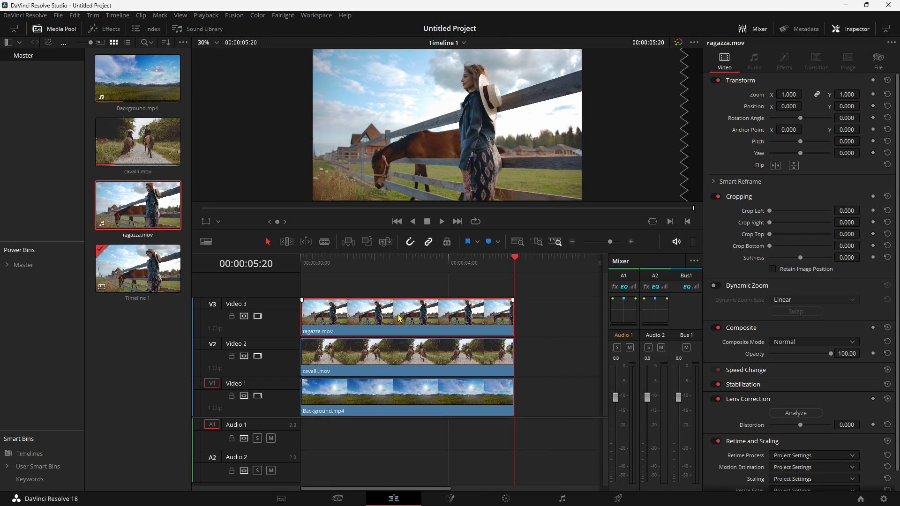
pyautogui.click(345, 400)
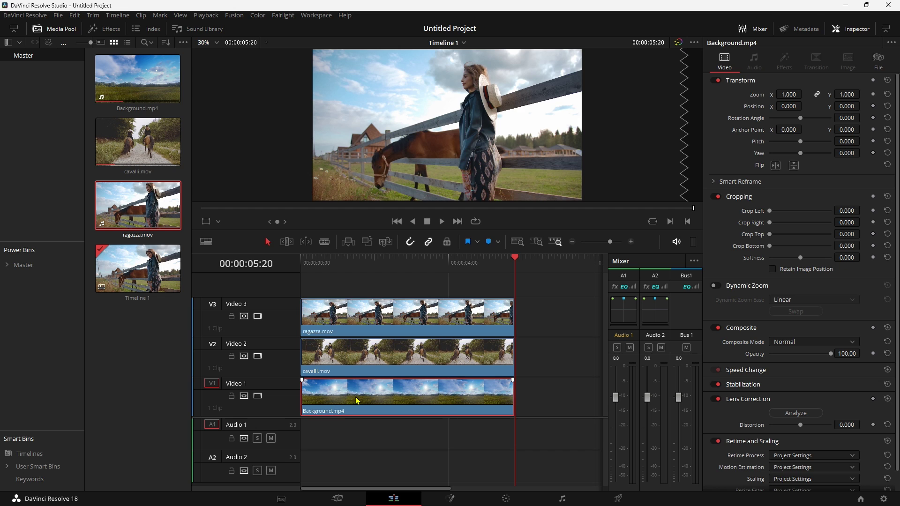
pyautogui.click(390, 282)
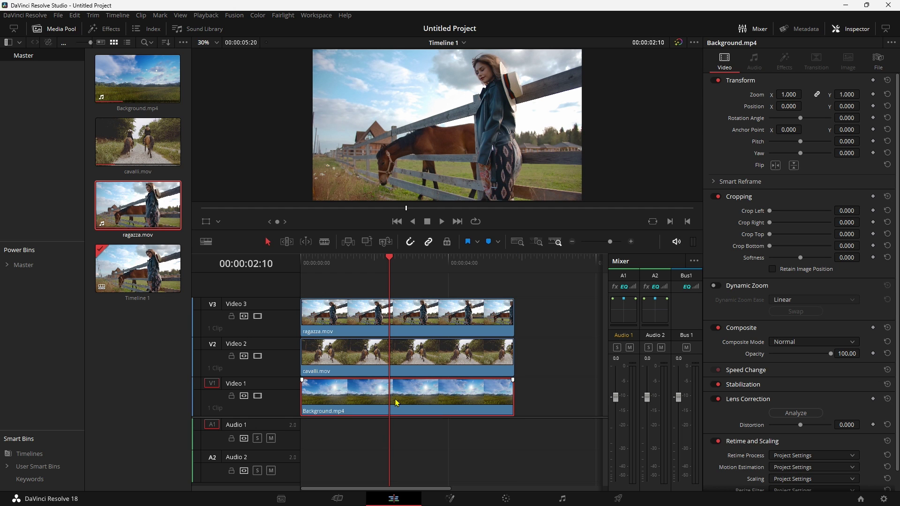
pyautogui.click(394, 323)
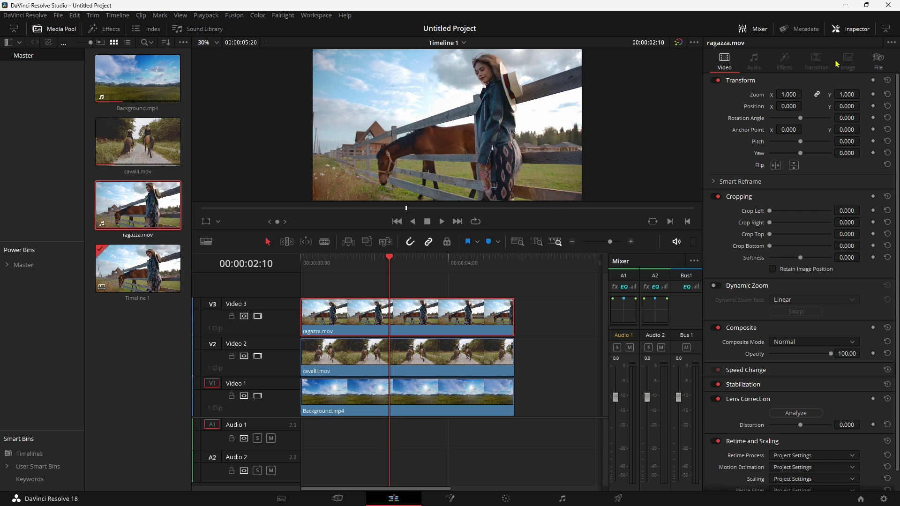
pyautogui.click(851, 30)
# Set ragazza.mov's Inspector Zoom to 0.5 and save the project
pyautogui.click(851, 32)
pyautogui.click(788, 95)
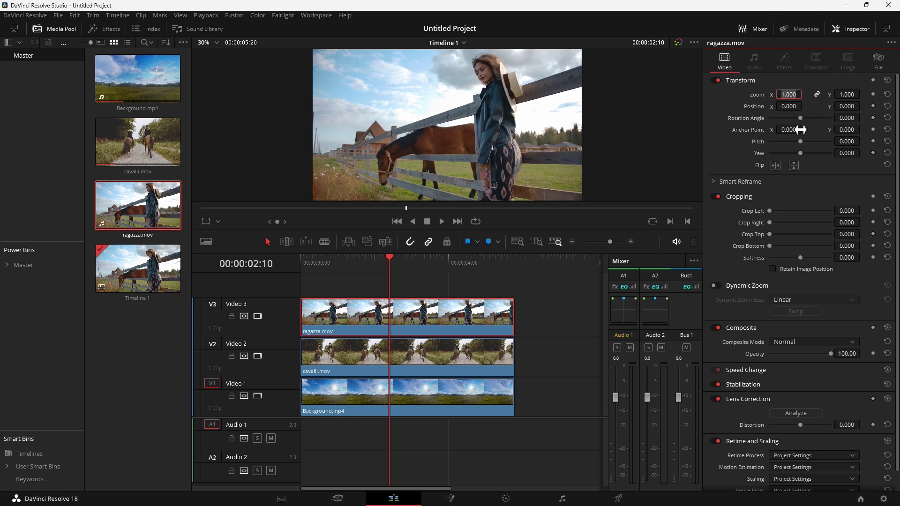
pyautogui.write('0.5')
pyautogui.press('Return')
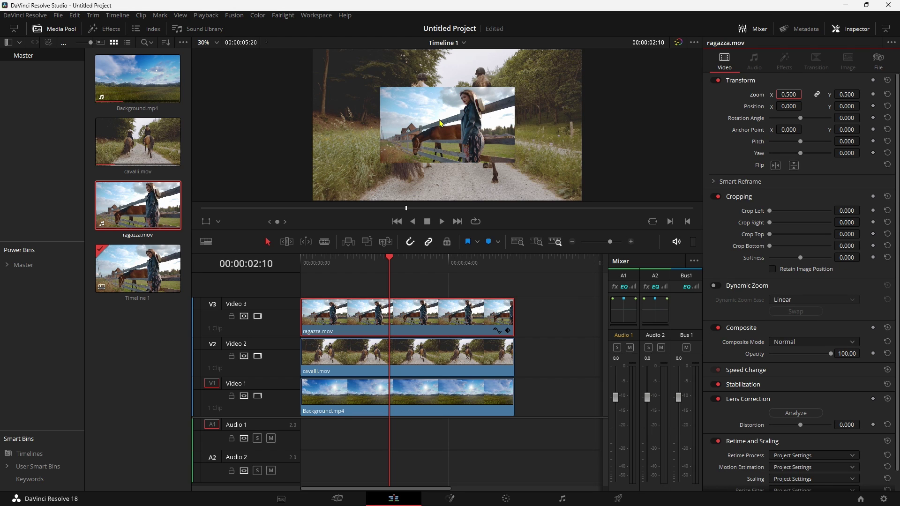
pyautogui.hotkey('ctrl', 's')
# Set cavalli.mov's Inspector Zoom to 0.5 and save the project
pyautogui.click(449, 357)
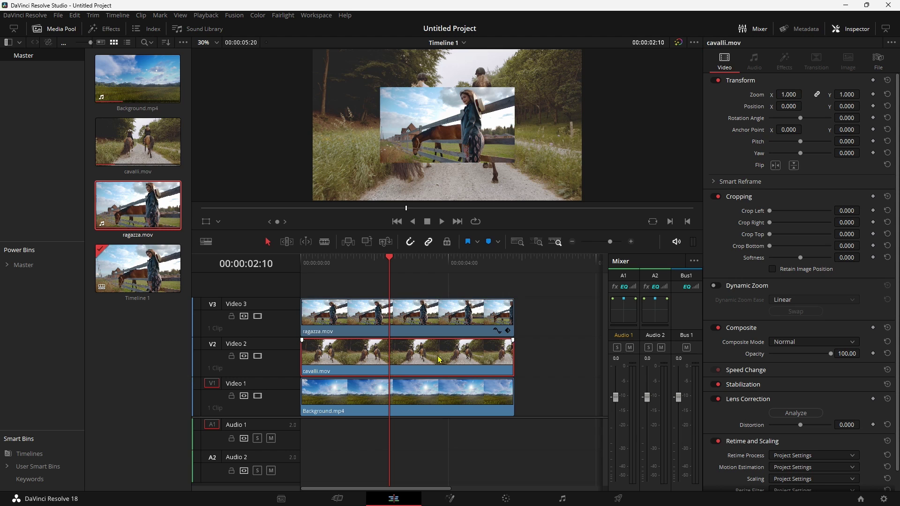
pyautogui.click(780, 95)
pyautogui.write('0.5')
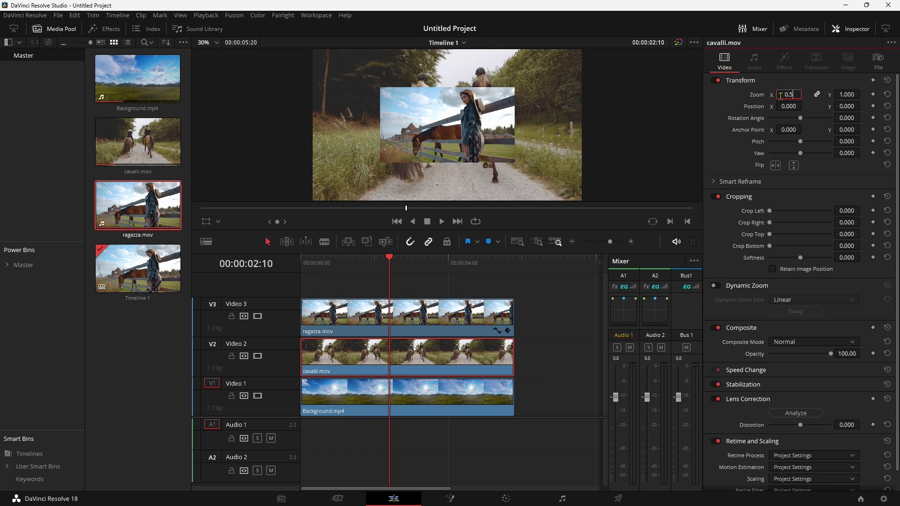
pyautogui.press('Return')
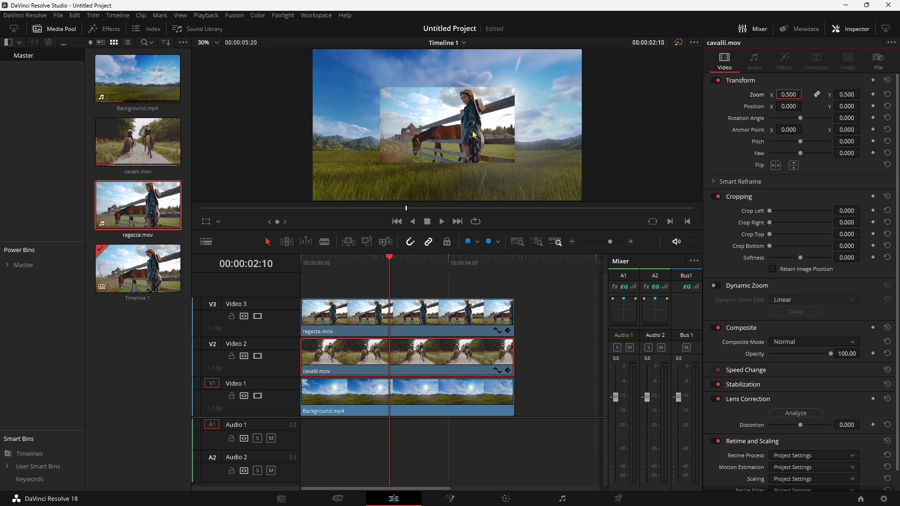
pyautogui.hotkey('ctrl', 's')
pyautogui.click(430, 313)
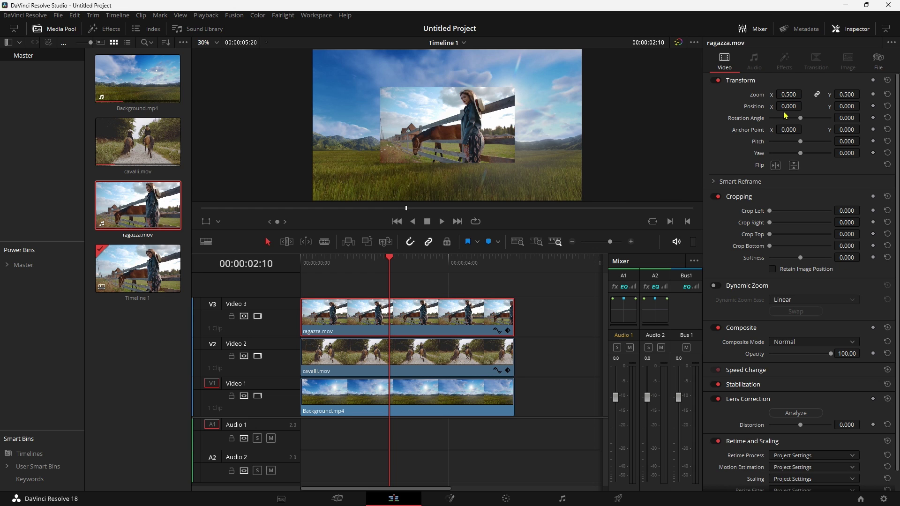
# Set Position X to 479 for ragazza.mov and -481 for cavalli.mov
pyautogui.moveTo(788, 106); pyautogui.dragTo(804, 106)
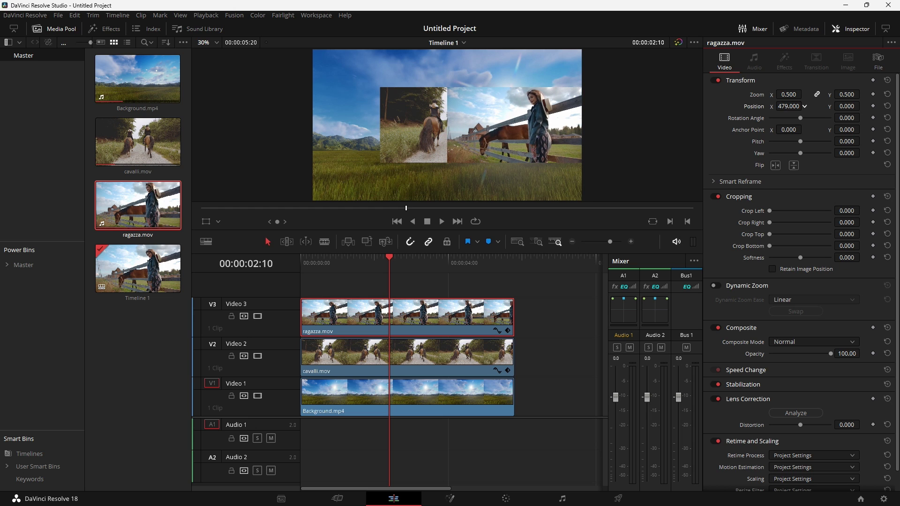
pyautogui.click(439, 357)
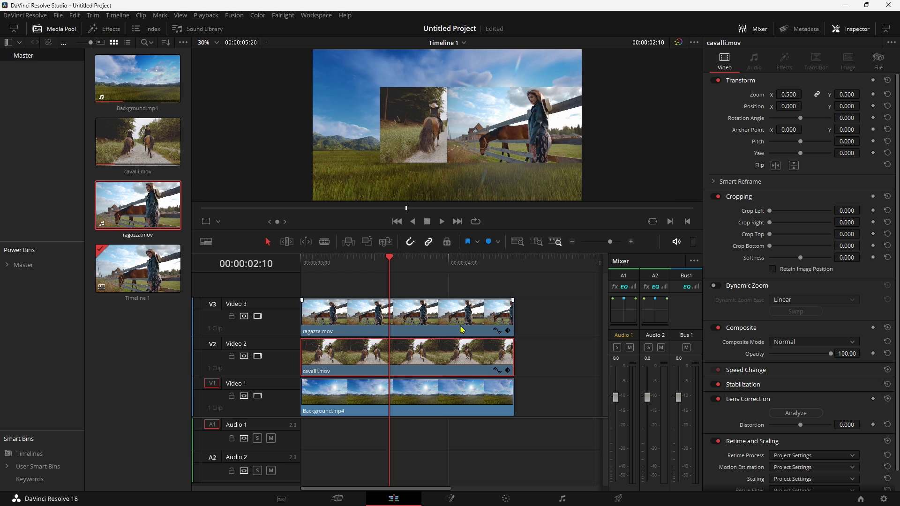
pyautogui.moveTo(796, 112); pyautogui.dragTo(805, 106)
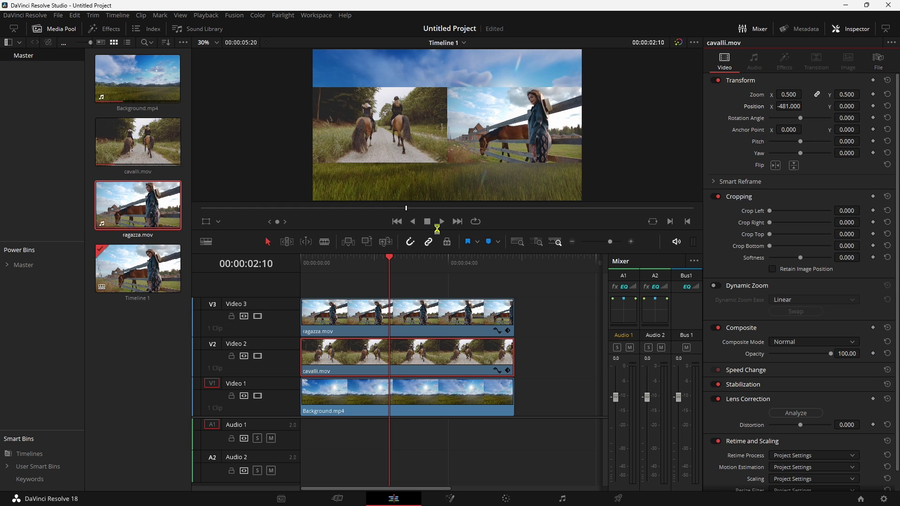
# Enlarge the viewer, play back the side-by-side composite, and select both horse clips
pyautogui.moveTo(431, 231); pyautogui.dragTo(425, 305)
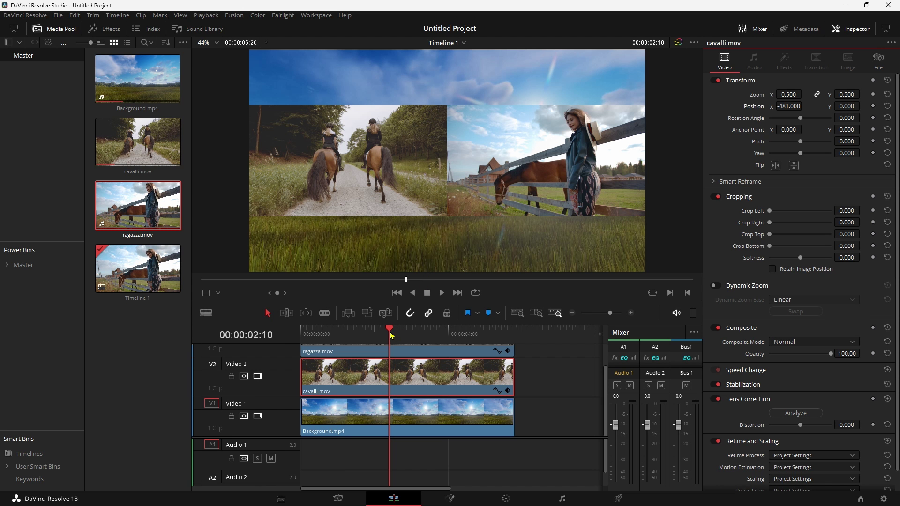
pyautogui.scroll(2, 391, 335)
pyautogui.click(314, 361)
pyautogui.press('space')
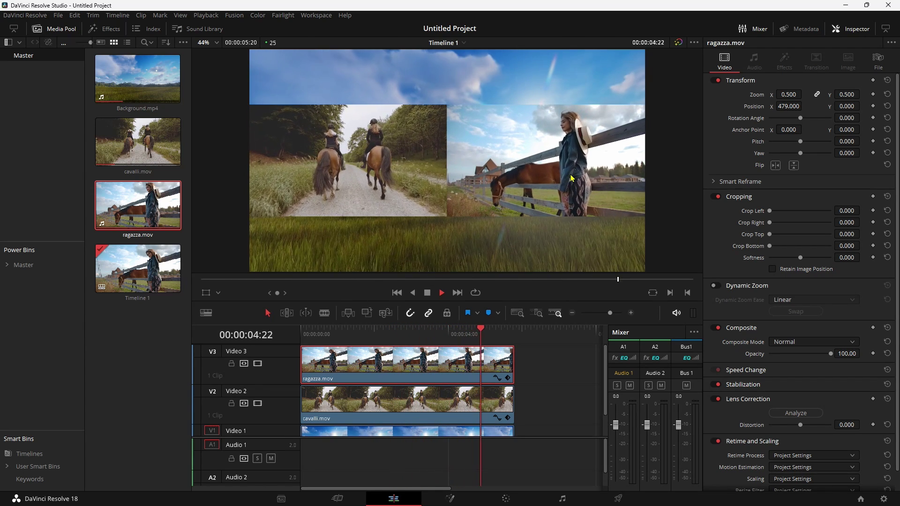
pyautogui.press('space')
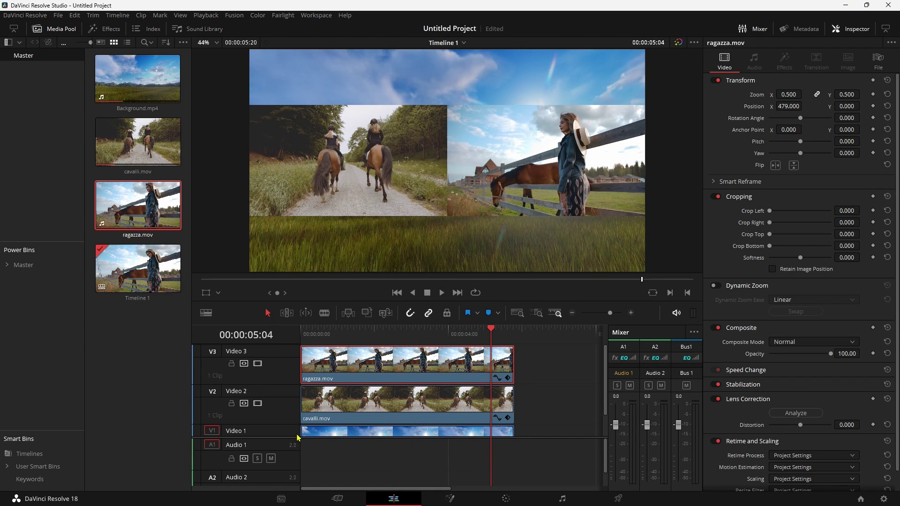
pyautogui.moveTo(296, 440); pyautogui.dragTo(291, 456)
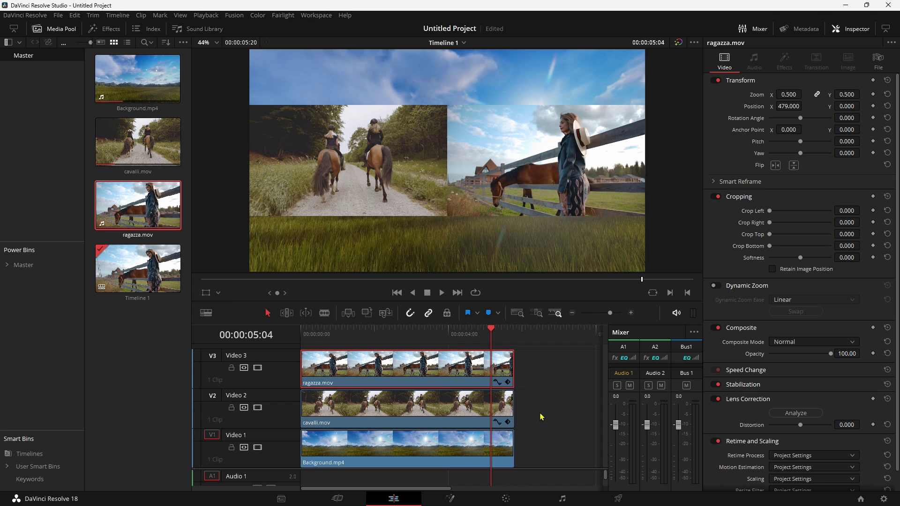
pyautogui.moveTo(540, 413); pyautogui.dragTo(347, 373)
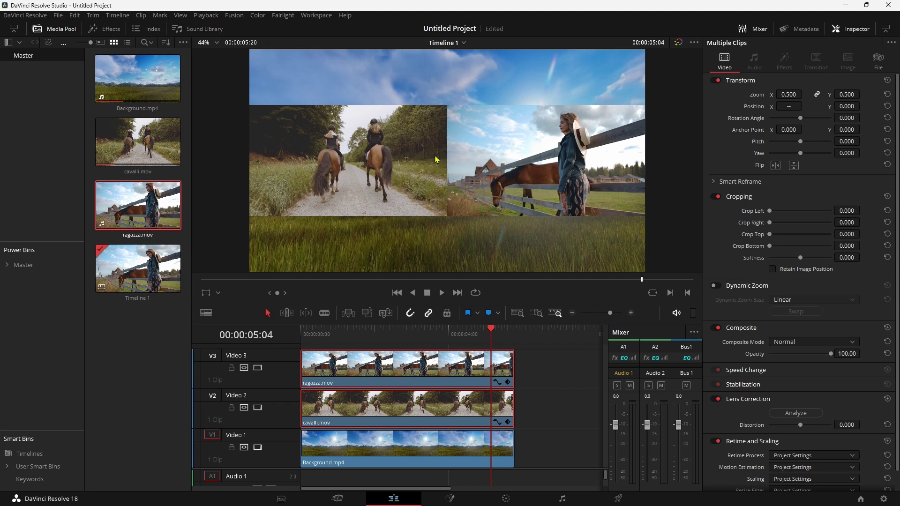
# Set the shared Zoom of cavalli.mov and ragazza.mov to 0.470 and preview from the start
pyautogui.click(789, 95)
pyautogui.write('0.45')
pyautogui.press('Return')
pyautogui.moveTo(789, 95)
pyautogui.mouseDown()
pyautogui.moveTo(755, 94)
pyautogui.moveTo(797, 95)
pyautogui.mouseUp()
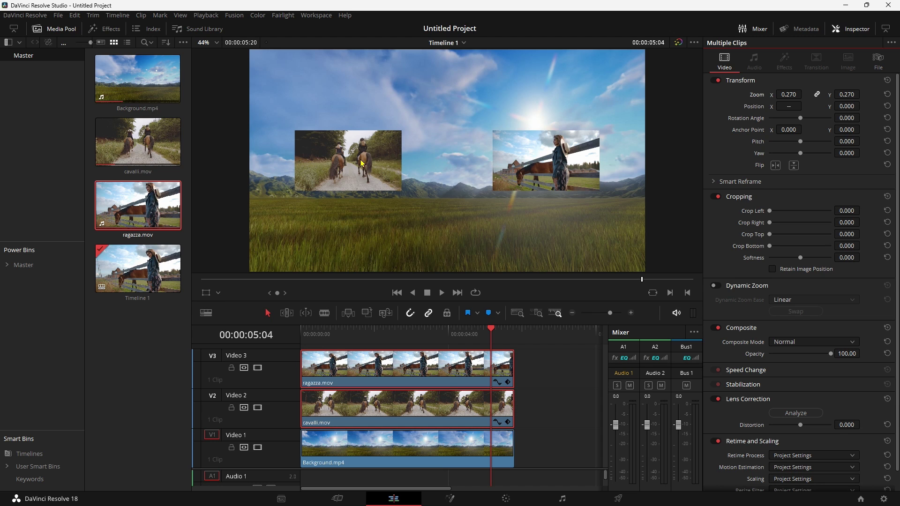
pyautogui.moveTo(793, 94)
pyautogui.mouseDown()
pyautogui.moveTo(782, 94)
pyautogui.moveTo(797, 95)
pyautogui.moveTo(787, 106)
pyautogui.mouseUp()
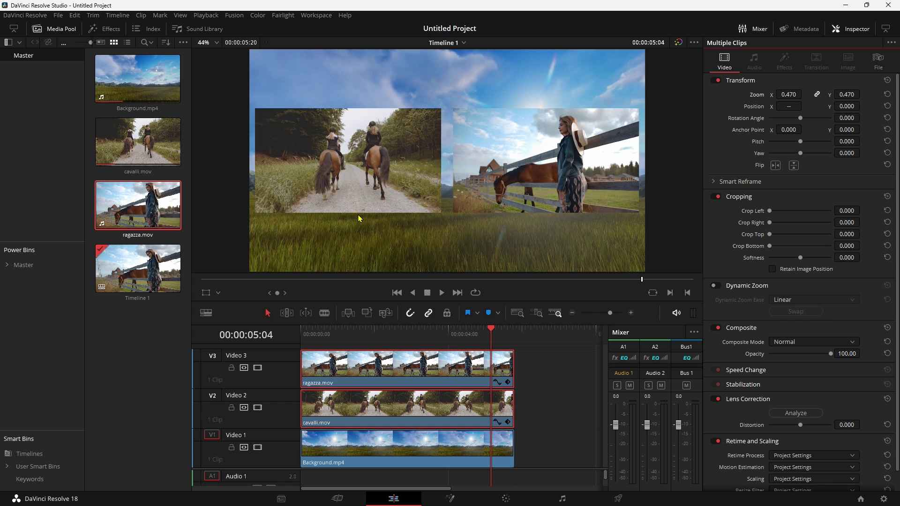
pyautogui.click(463, 203)
pyautogui.press('Home')
pyautogui.press('space')
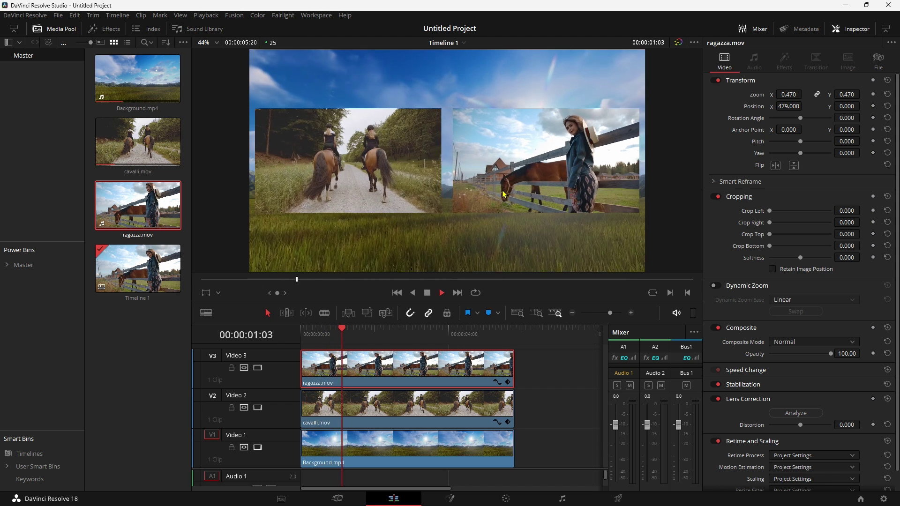
# Give ragazza.mov and cavalli.mov a slight opposite Yaw turn in perspective
pyautogui.press('space')
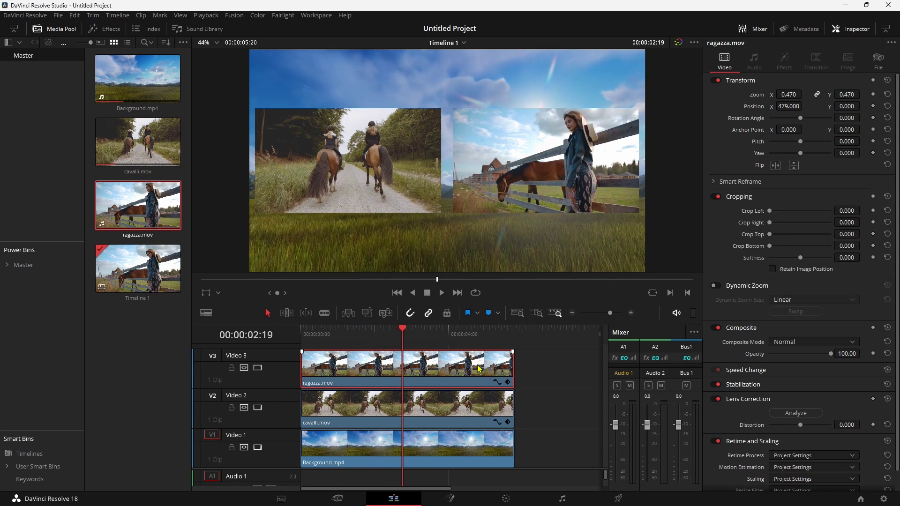
pyautogui.keyDown('ctrl'); pyautogui.click(465, 373); pyautogui.keyUp('ctrl')
pyautogui.click(465, 374)
pyautogui.moveTo(847, 153); pyautogui.dragTo(840, 153)
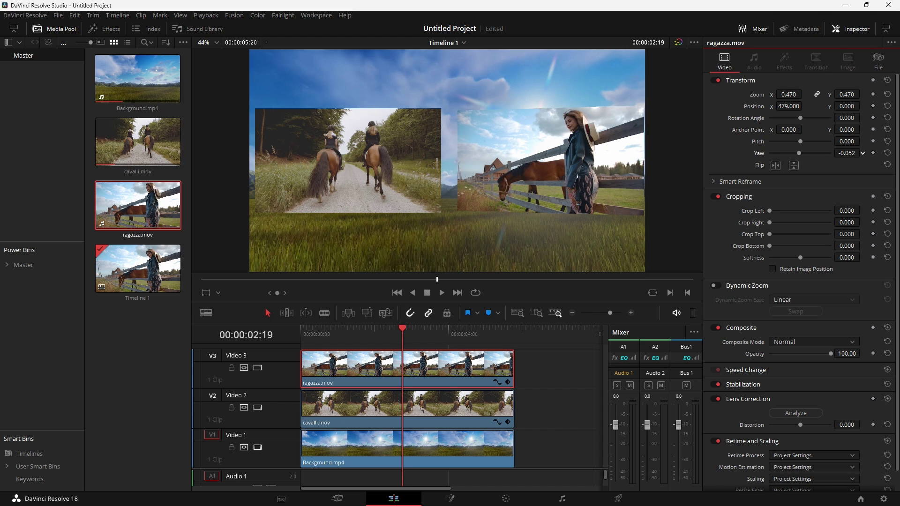
pyautogui.click(449, 406)
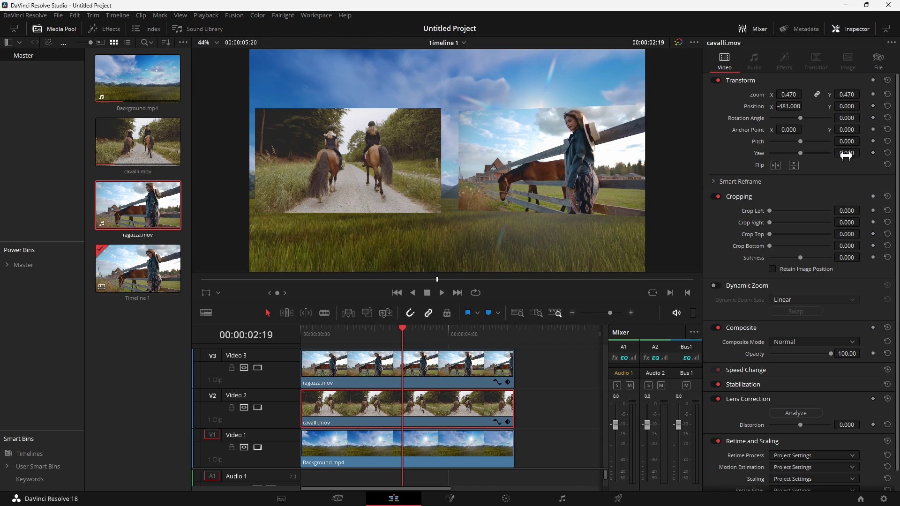
pyautogui.moveTo(847, 153); pyautogui.dragTo(881, 152)
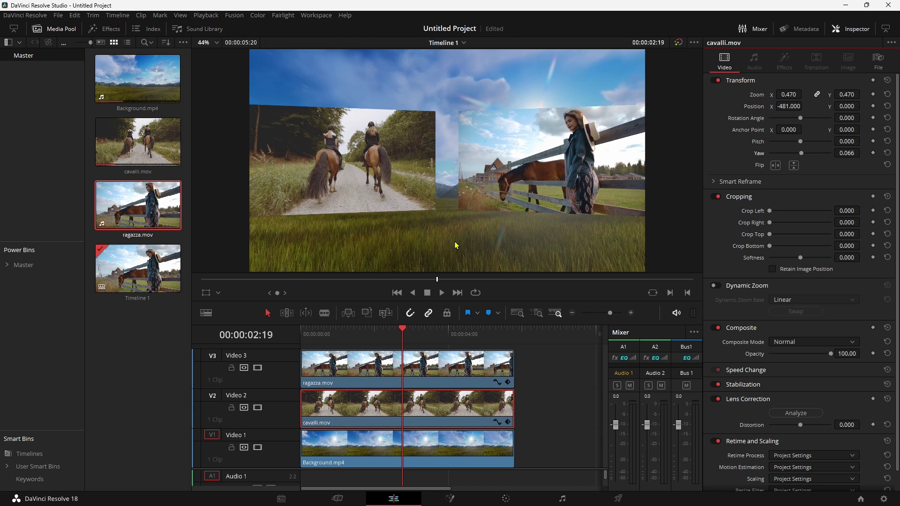
pyautogui.press('space')
# Shrink both clips to 0.370 zoom, set Yaw -0.173 on ragazza and 0.190 on cavalli, and preview
pyautogui.moveTo(529, 406); pyautogui.dragTo(471, 370)
pyautogui.moveTo(790, 95)
pyautogui.mouseDown()
pyautogui.moveTo(774, 94)
pyautogui.moveTo(804, 93)
pyautogui.mouseUp()
pyautogui.click(478, 373)
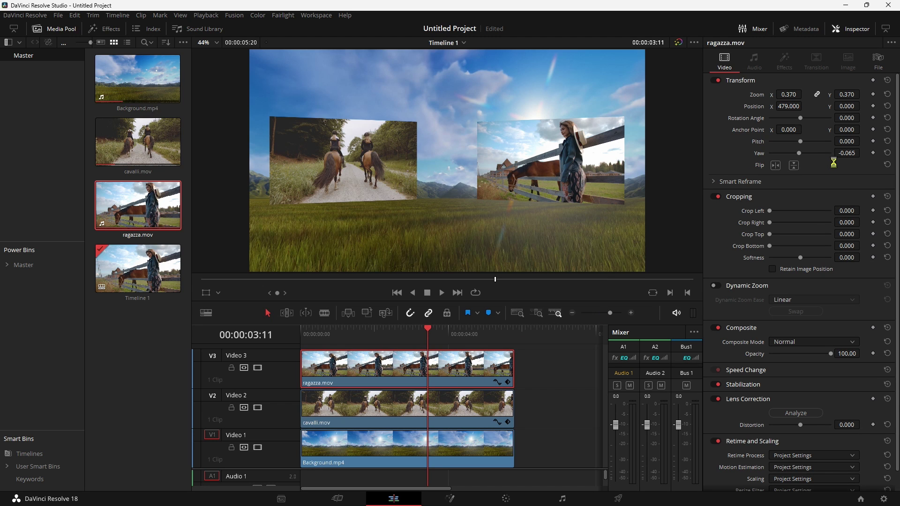
pyautogui.moveTo(847, 153)
pyautogui.mouseDown()
pyautogui.moveTo(834, 153)
pyautogui.moveTo(848, 159)
pyautogui.mouseUp()
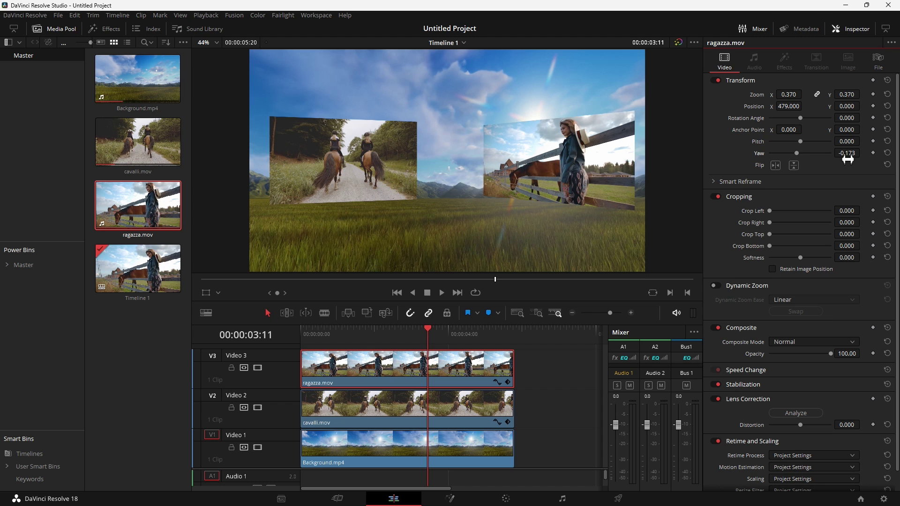
pyautogui.click(462, 409)
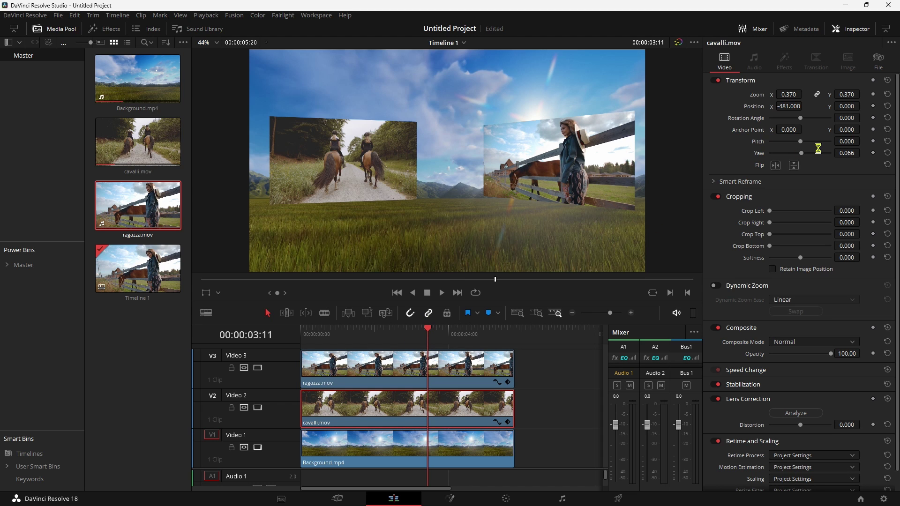
pyautogui.moveTo(847, 152); pyautogui.dragTo(862, 152)
pyautogui.click(500, 376)
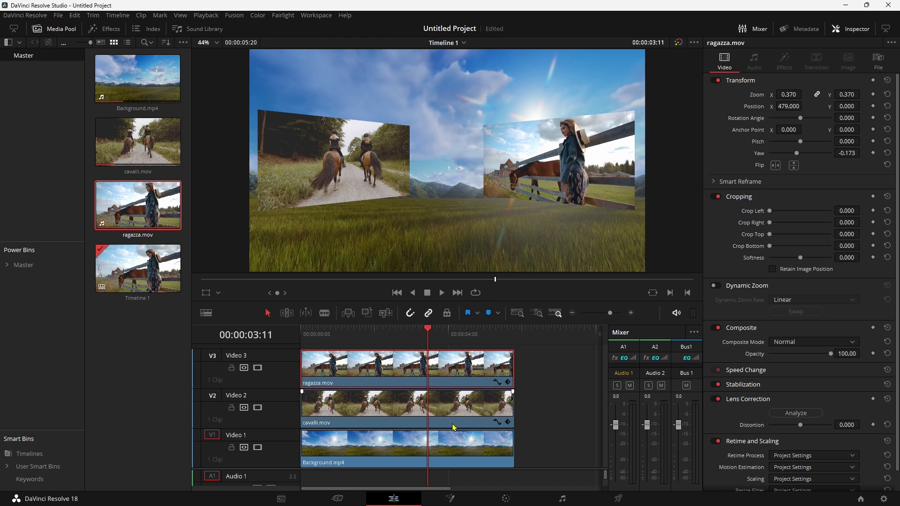
pyautogui.press('Home')
pyautogui.press('space')
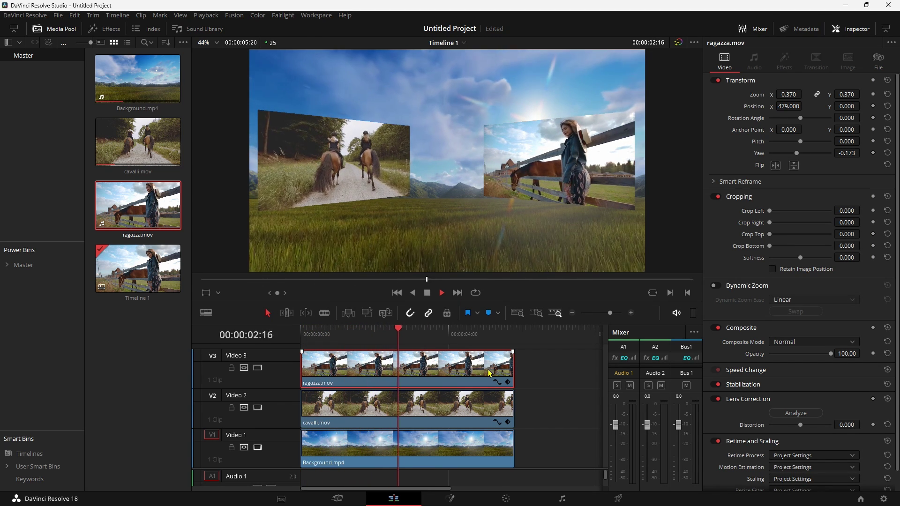
# Try a 0.5 zoom on both horse clips, then undo it to keep 0.450
pyautogui.press('space')
pyautogui.moveTo(539, 402); pyautogui.dragTo(475, 361)
pyautogui.doubleClick(789, 95)
pyautogui.write('0.5')
pyautogui.press('Return')
pyautogui.hotkey('ctrl', 'z')
pyautogui.hotkey('ctrl', 'z')
pyautogui.hotkey('ctrl', 'z')
pyautogui.hotkey('ctrl', 'z')
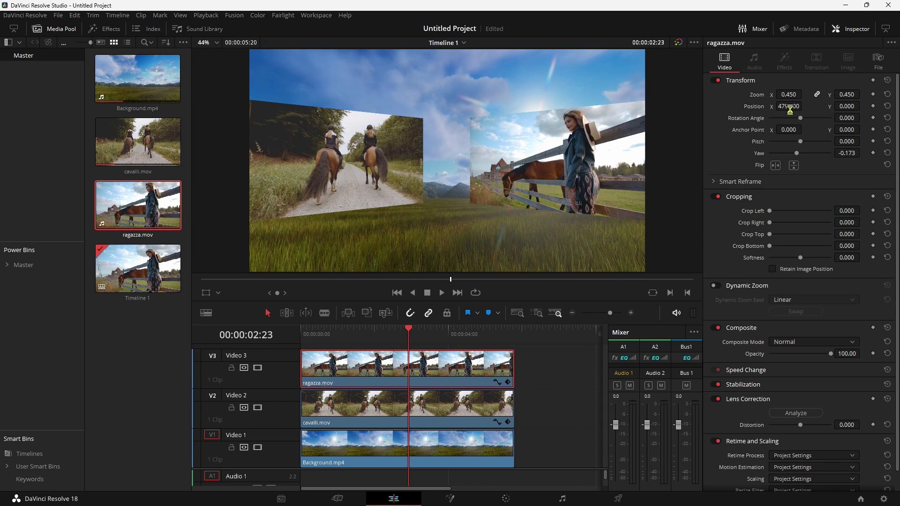
# Move ragazza.mov to X 399 and cavalli.mov to X -398, then preview
pyautogui.moveTo(789, 106)
pyautogui.mouseDown()
pyautogui.moveTo(804, 106)
pyautogui.moveTo(792, 106)
pyautogui.mouseUp()
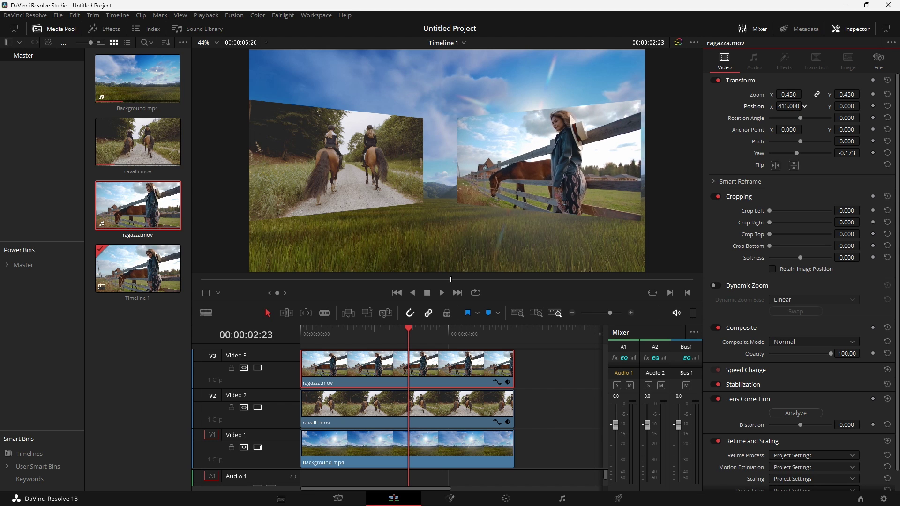
pyautogui.click(356, 406)
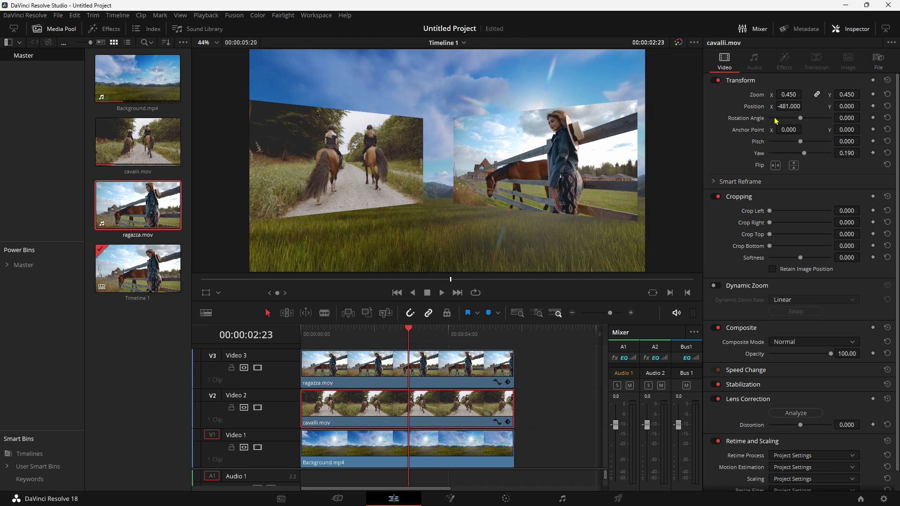
pyautogui.moveTo(789, 106); pyautogui.dragTo(805, 105)
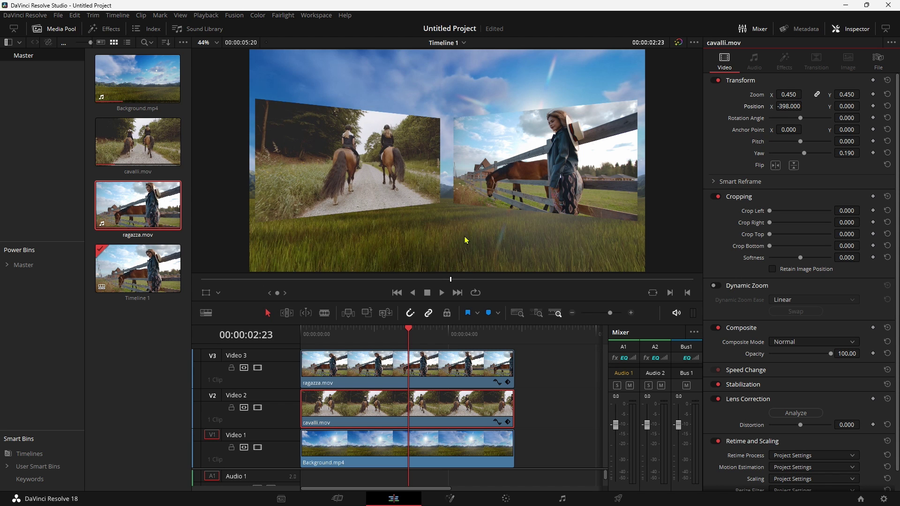
pyautogui.click(416, 353)
pyautogui.press('space')
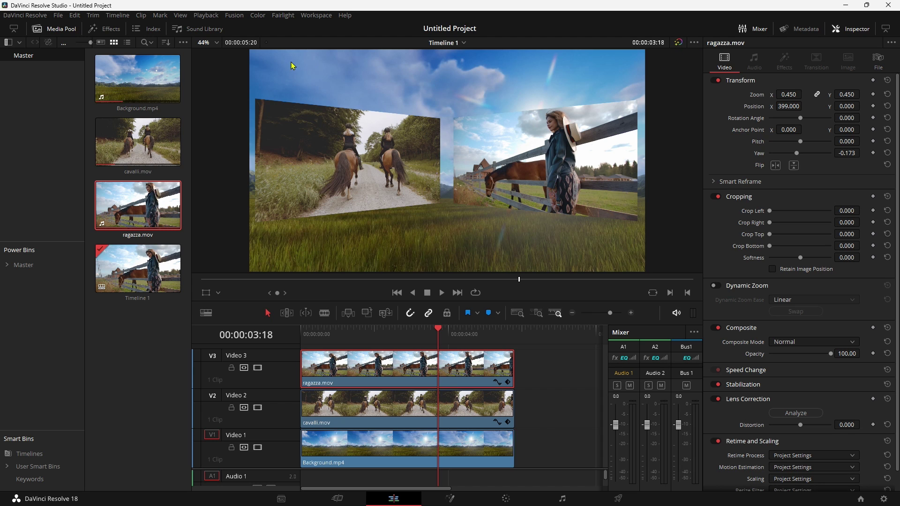
# Turn on safe-area guides and nudge ragazza.mov to X 371 and cavalli.mov to X -357
pyautogui.click(182, 17)
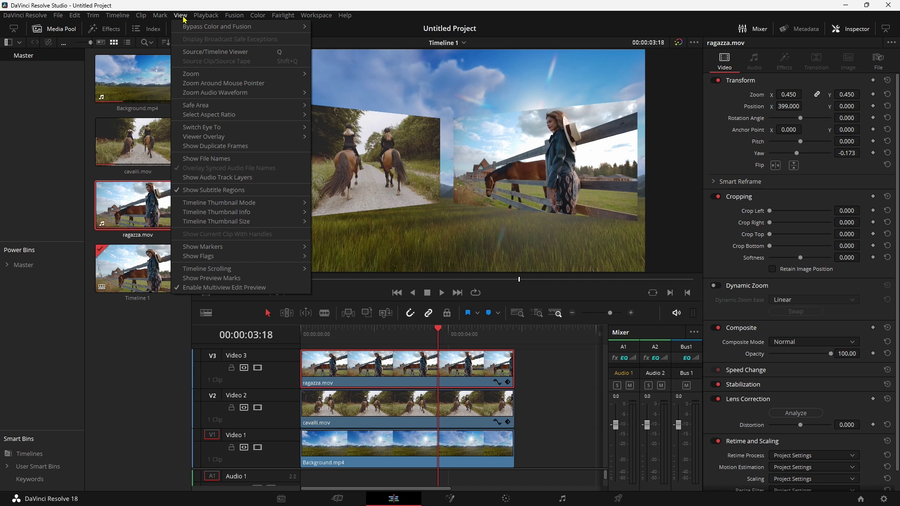
pyautogui.moveTo(214, 109)
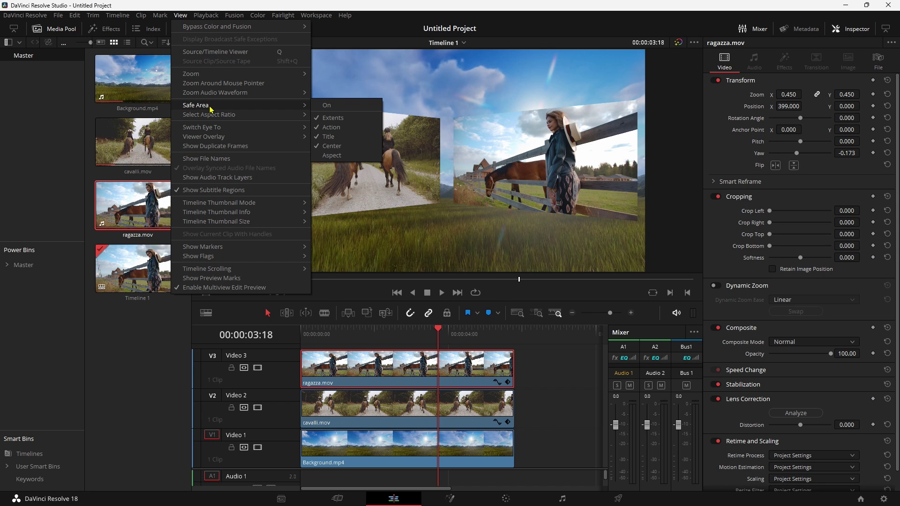
pyautogui.click(321, 106)
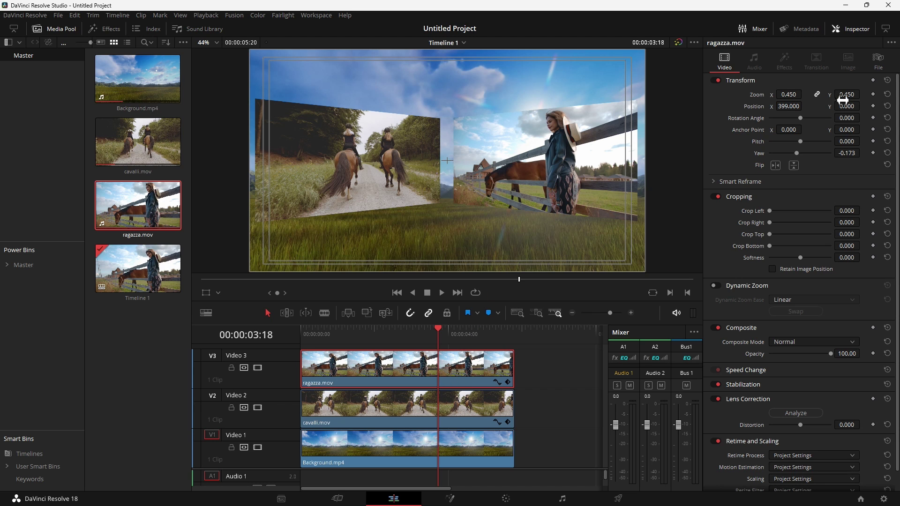
pyautogui.moveTo(814, 107); pyautogui.dragTo(797, 106)
pyautogui.click(463, 407)
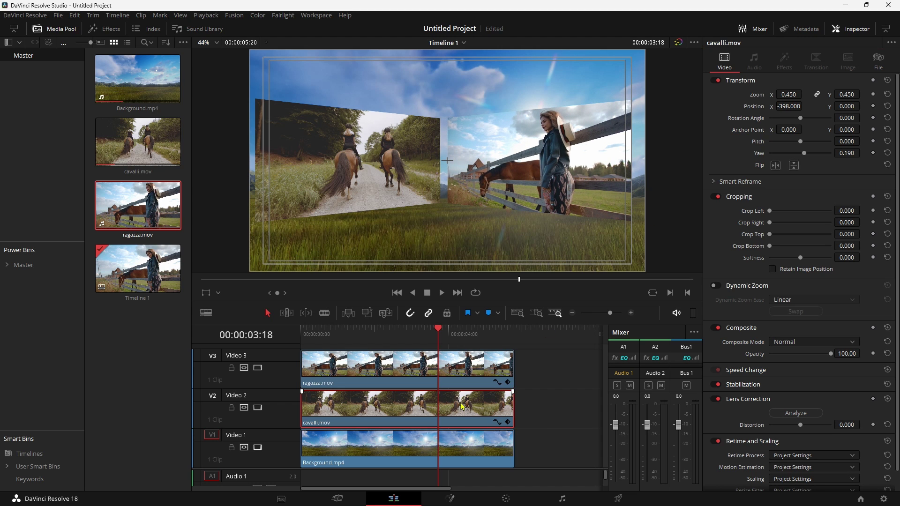
pyautogui.moveTo(792, 106); pyautogui.dragTo(806, 107)
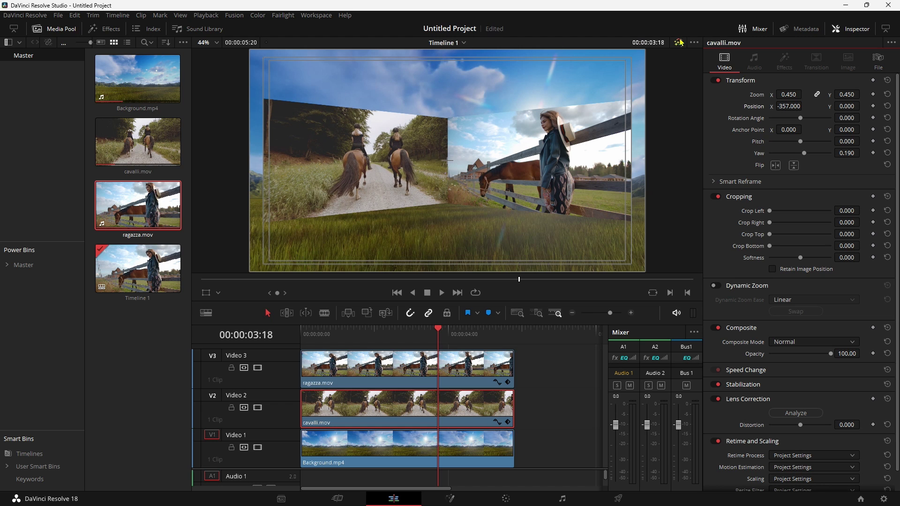
# Turn the viewer's safe-area guides back off
pyautogui.click(180, 17)
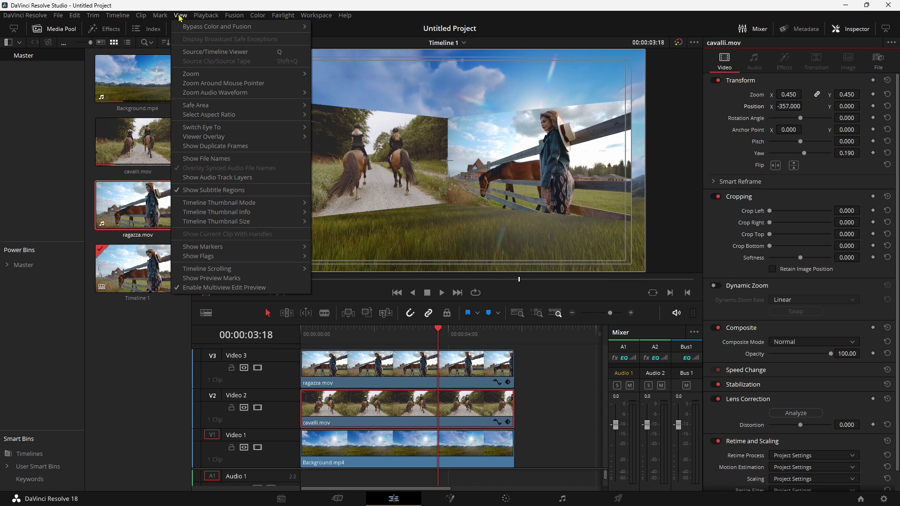
pyautogui.click(180, 16)
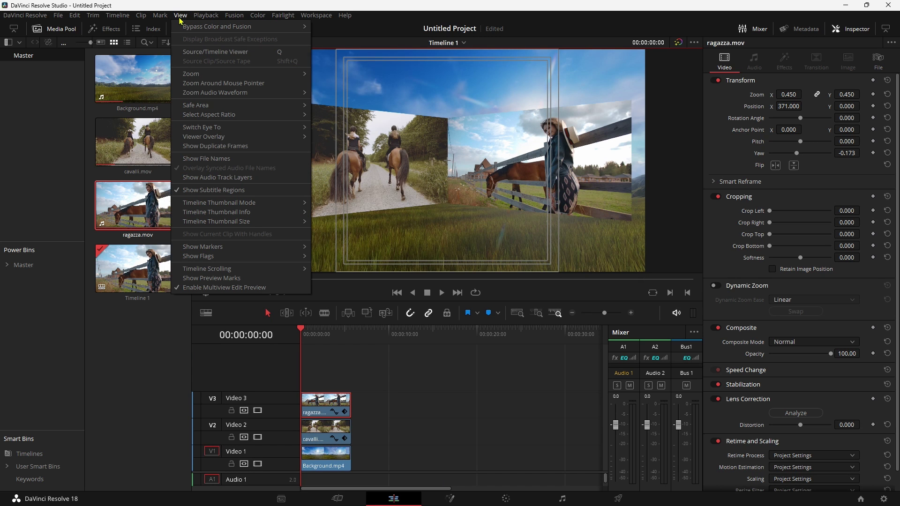
pyautogui.moveTo(223, 109)
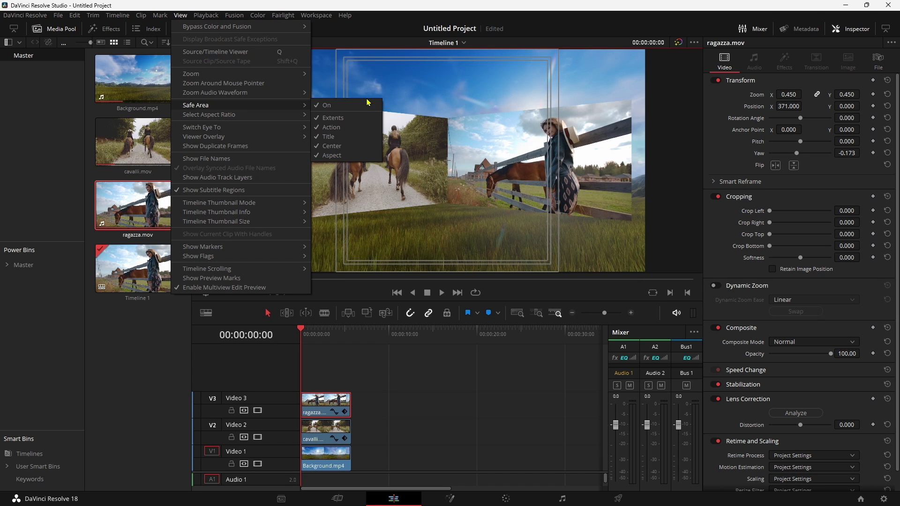
pyautogui.click(357, 109)
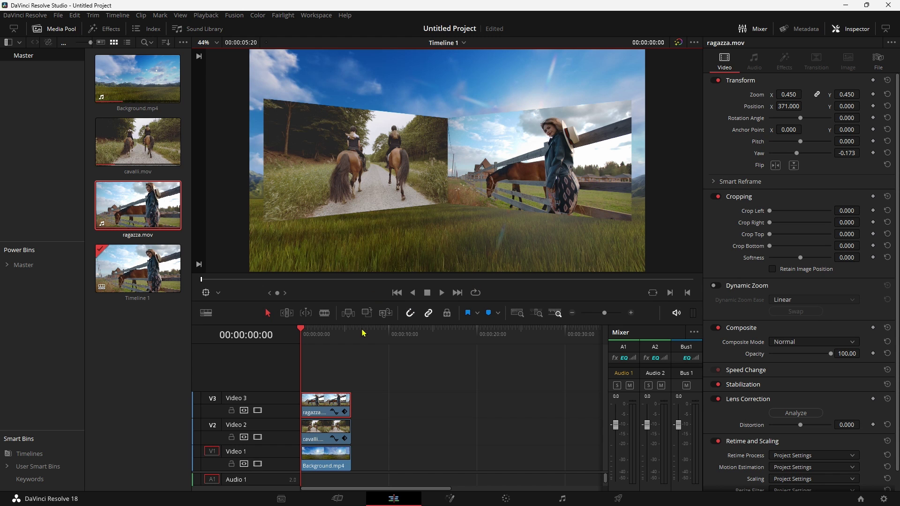
# Drop a second Background.mp4 onto Video 1 later in the timeline and delete its audio
pyautogui.press('space')
pyautogui.press('space')
pyautogui.scroll(-1, 367, 401)
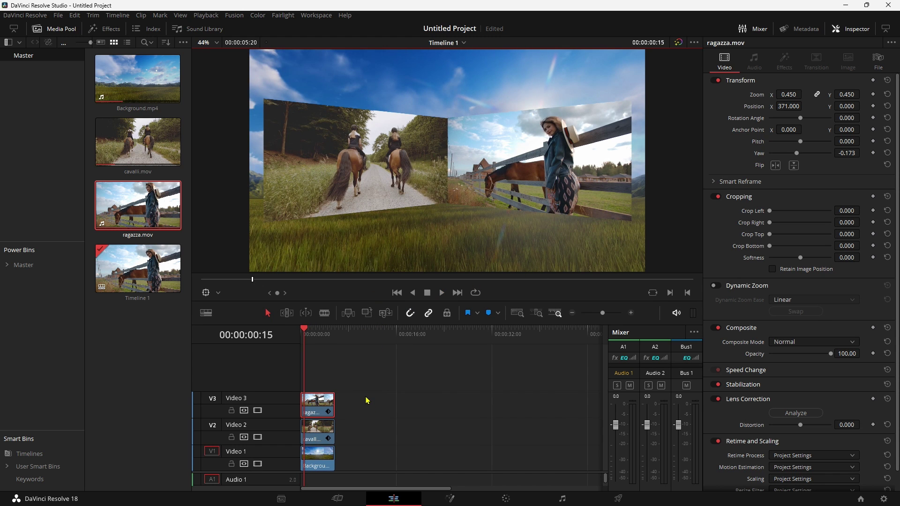
pyautogui.scroll(2, 367, 401)
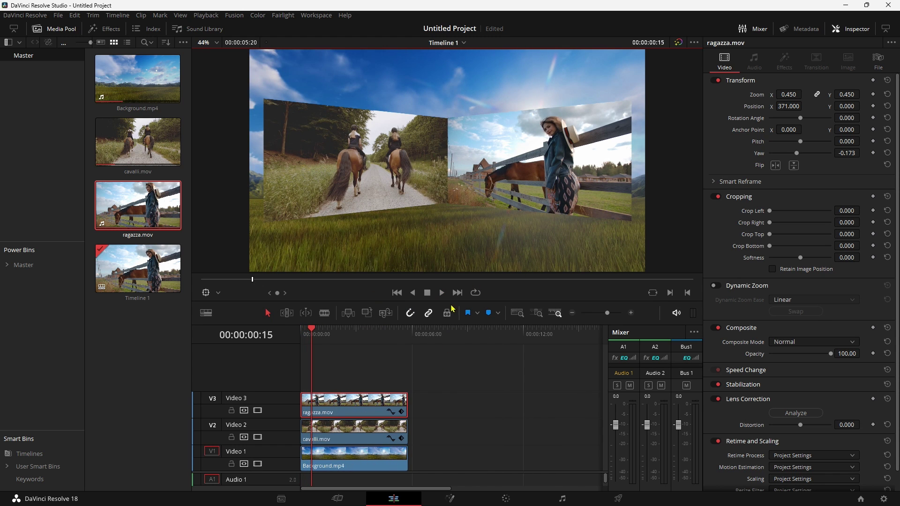
pyautogui.moveTo(450, 300); pyautogui.dragTo(450, 274)
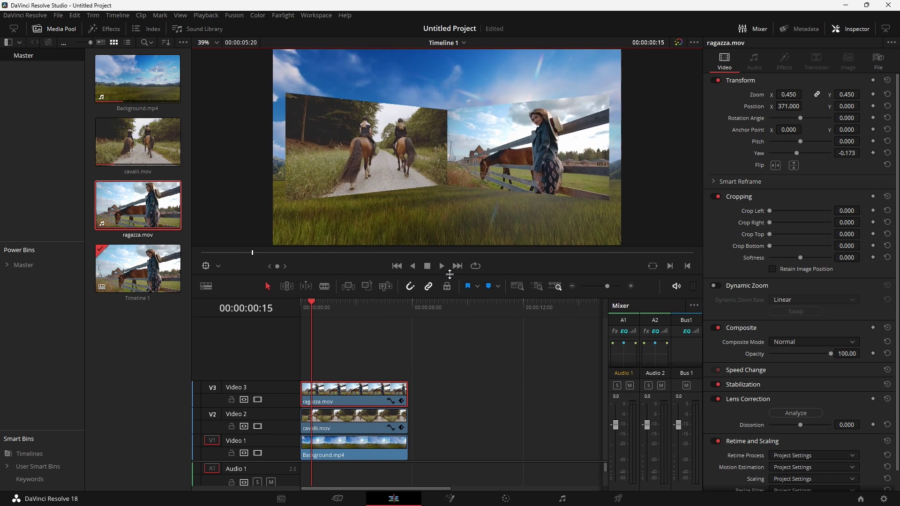
pyautogui.click(452, 389)
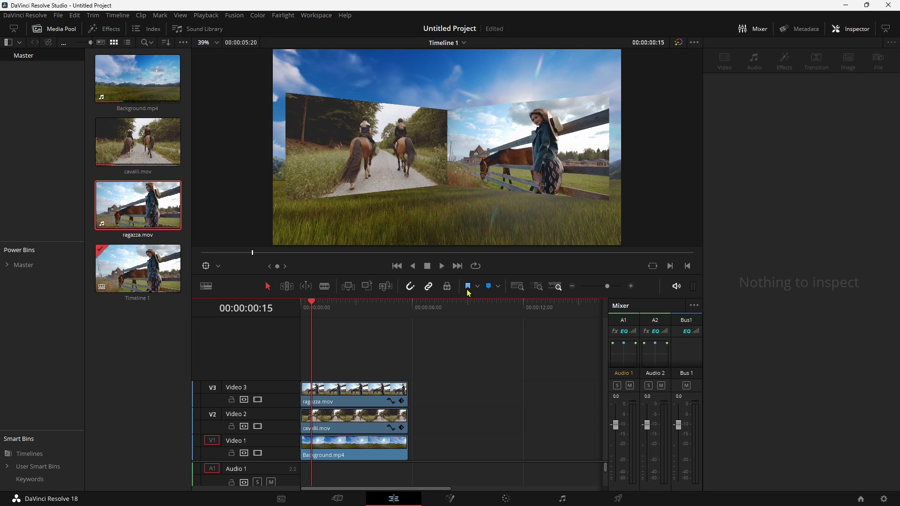
pyautogui.moveTo(155, 89)
pyautogui.mouseDown()
pyautogui.moveTo(426, 426)
pyautogui.moveTo(449, 439)
pyautogui.mouseUp()
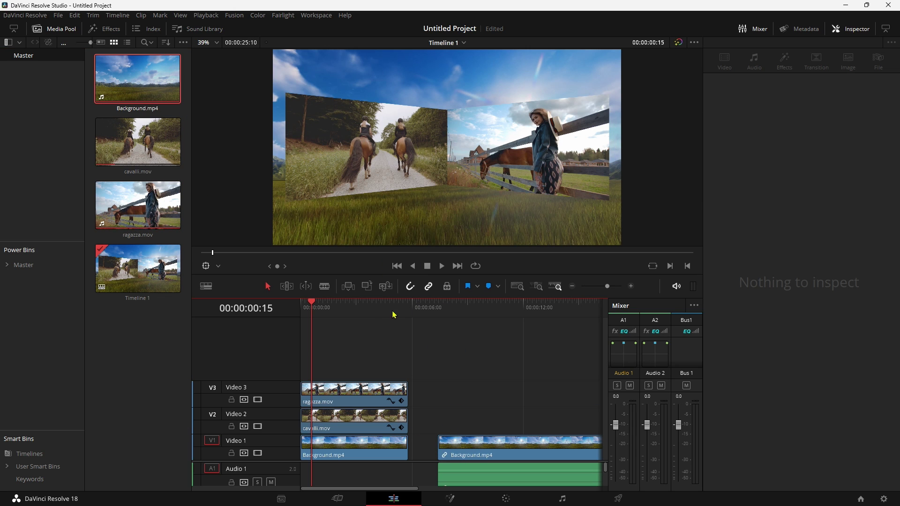
pyautogui.click(468, 483)
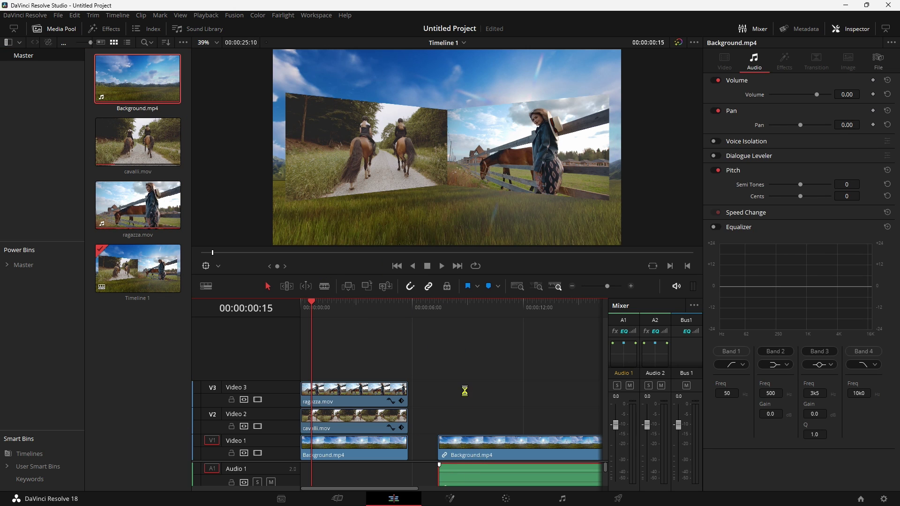
pyautogui.press('Delete')
pyautogui.moveTo(421, 460)
pyautogui.mouseDown()
pyautogui.moveTo(421, 418)
pyautogui.moveTo(352, 350)
pyautogui.mouseUp()
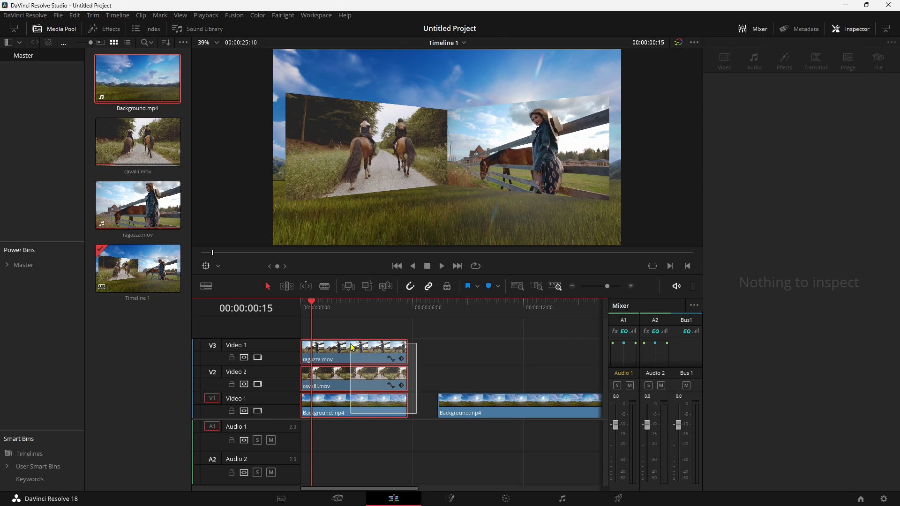
# Replace the original clips: Background.mp4 at the start, cavalli.mov on Video 2, ragazza.mov on Video 3
pyautogui.press('Delete')
pyautogui.moveTo(475, 405); pyautogui.dragTo(323, 404)
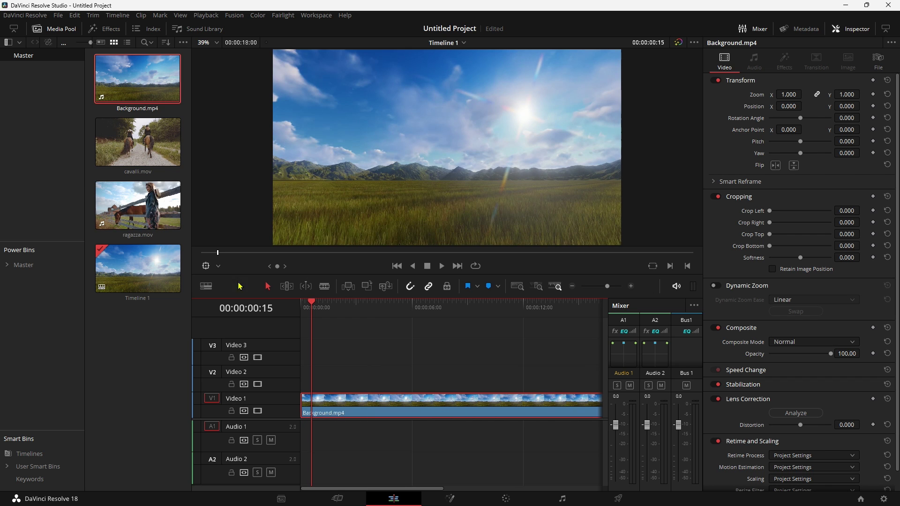
pyautogui.moveTo(138, 142); pyautogui.dragTo(309, 376)
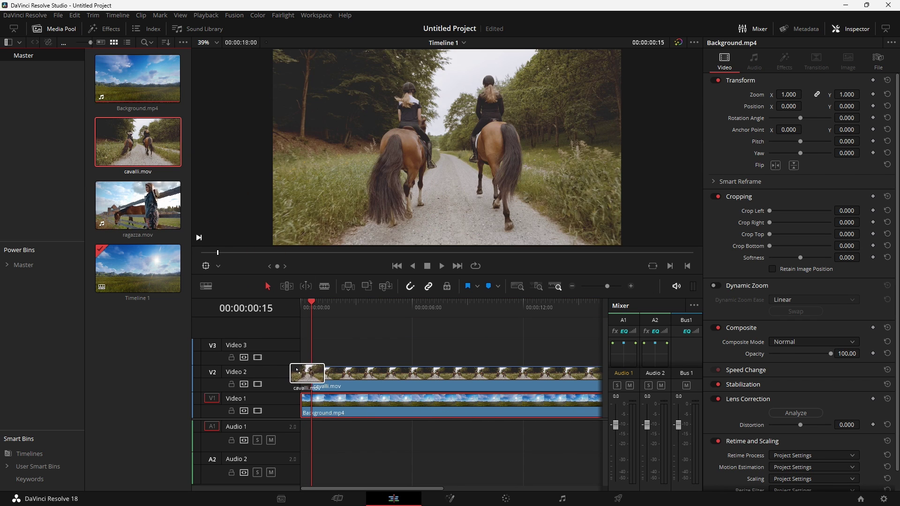
pyautogui.moveTo(138, 206)
pyautogui.mouseDown()
pyautogui.moveTo(329, 347)
pyautogui.moveTo(309, 349)
pyautogui.mouseUp()
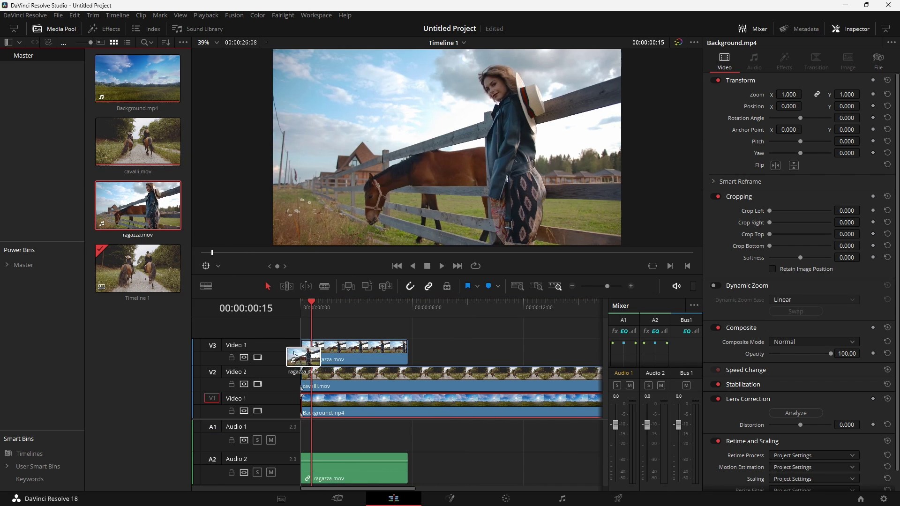
pyautogui.click(360, 440)
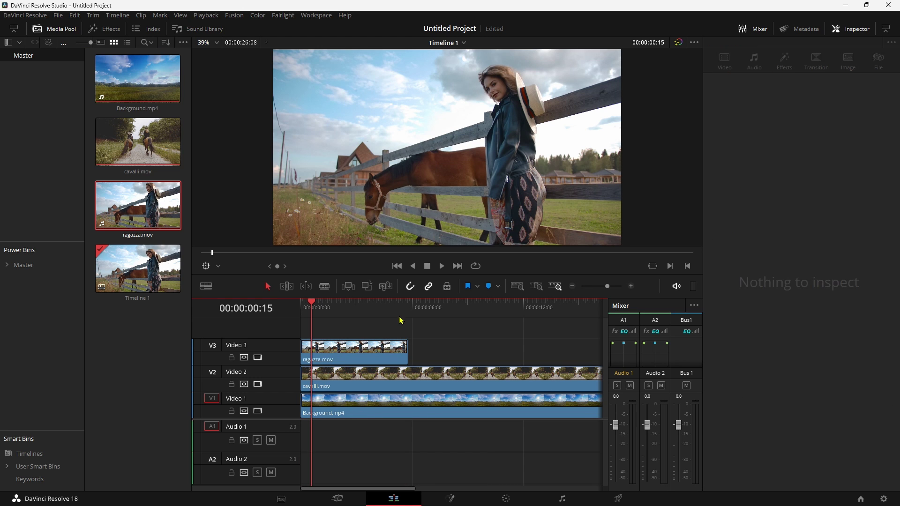
# Blade Background.mp4 and cavalli.mov at ragazza's end, 00:00:05:20, and delete the tails
pyautogui.click(403, 311)
pyautogui.moveTo(425, 437); pyautogui.dragTo(417, 355)
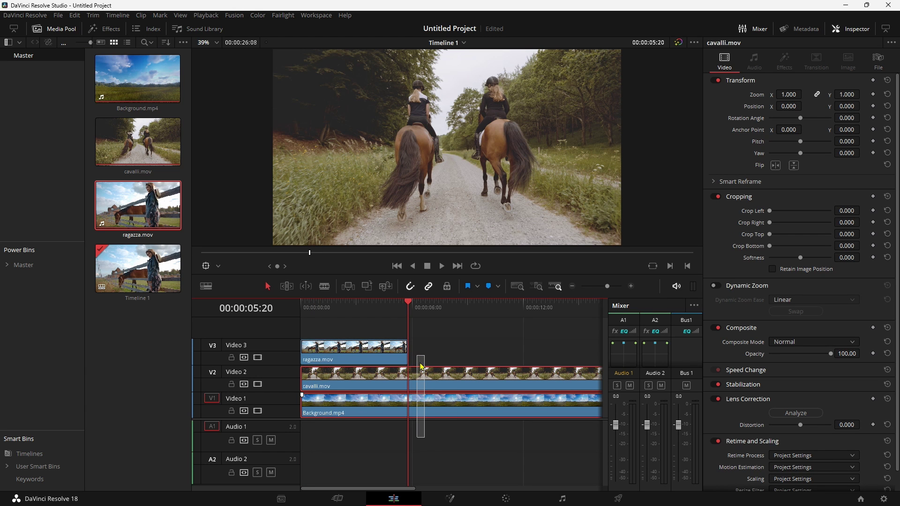
pyautogui.hotkey('ctrl', 'b')
pyautogui.press('Delete')
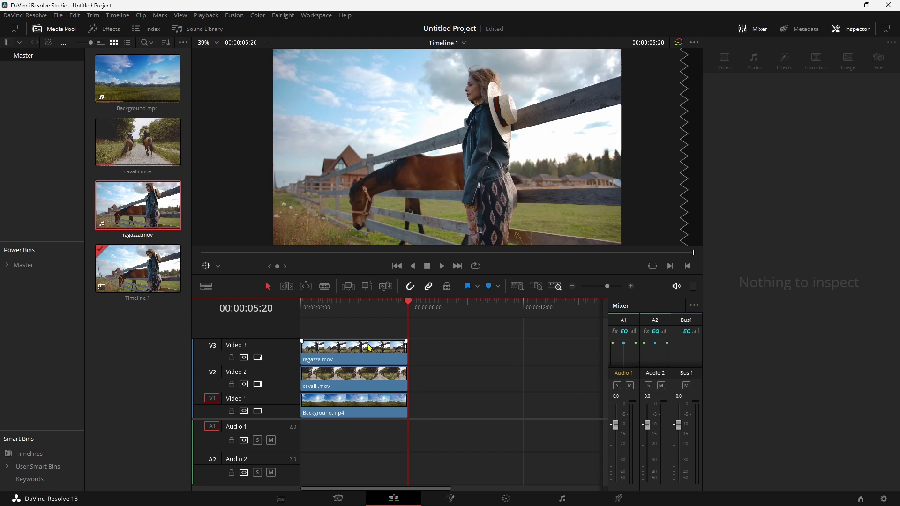
pyautogui.moveTo(411, 426); pyautogui.dragTo(337, 357)
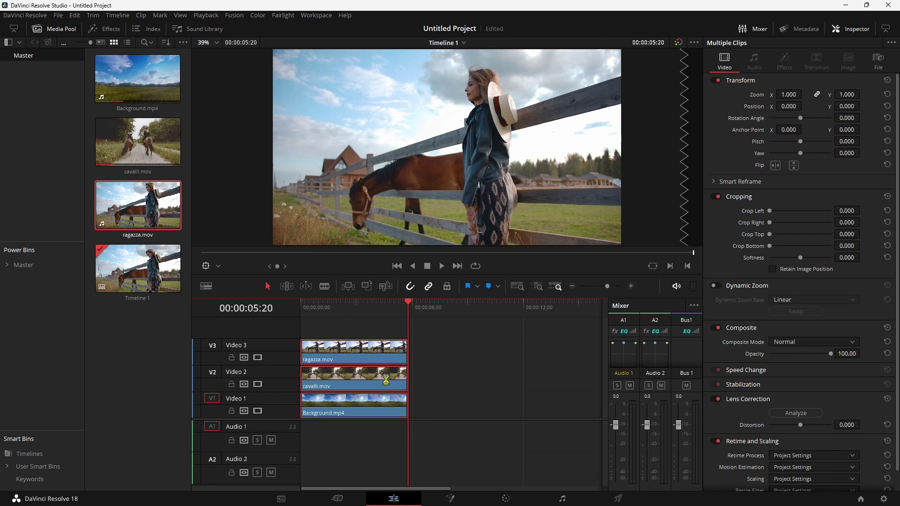
pyautogui.hotkey('ctrl', '=')
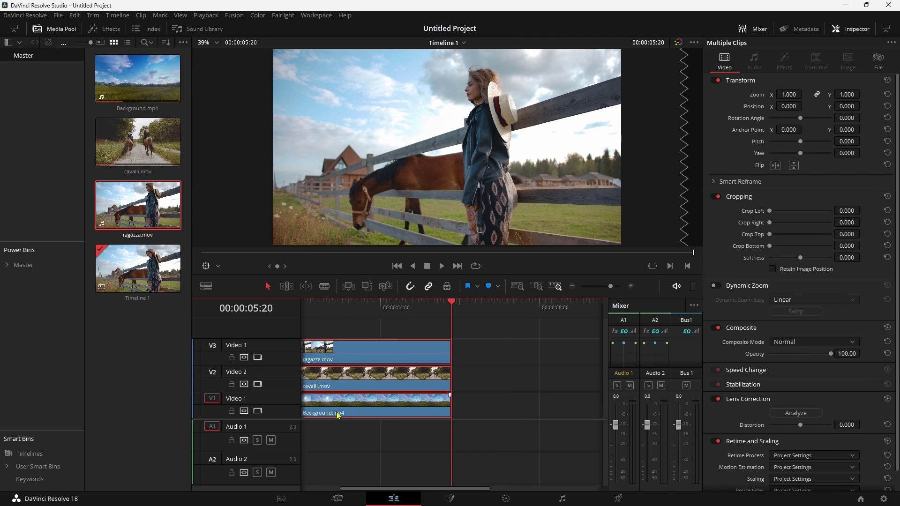
pyautogui.hscroll(-3, 581, 462)
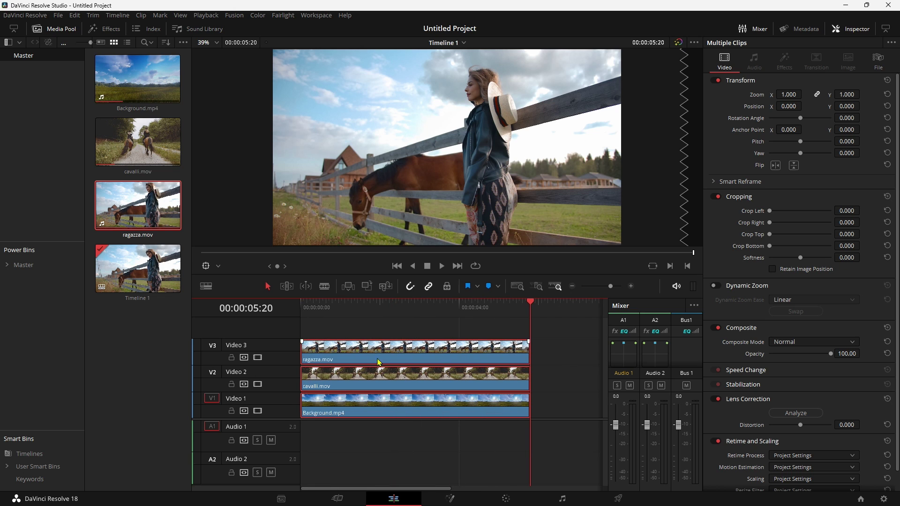
# Merge the three selected stacked clips into Fusion Clip 1 and open it on the Fusion page
pyautogui.rightClick(397, 354)
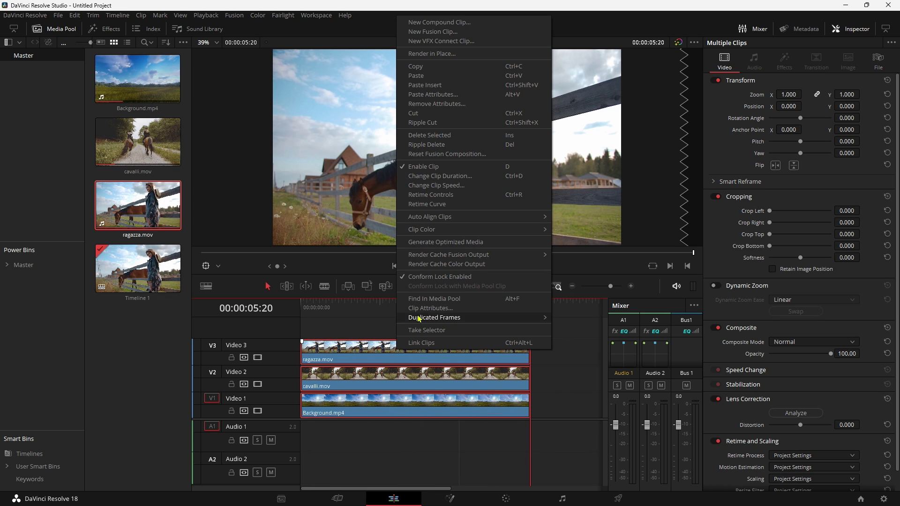
pyautogui.click(434, 33)
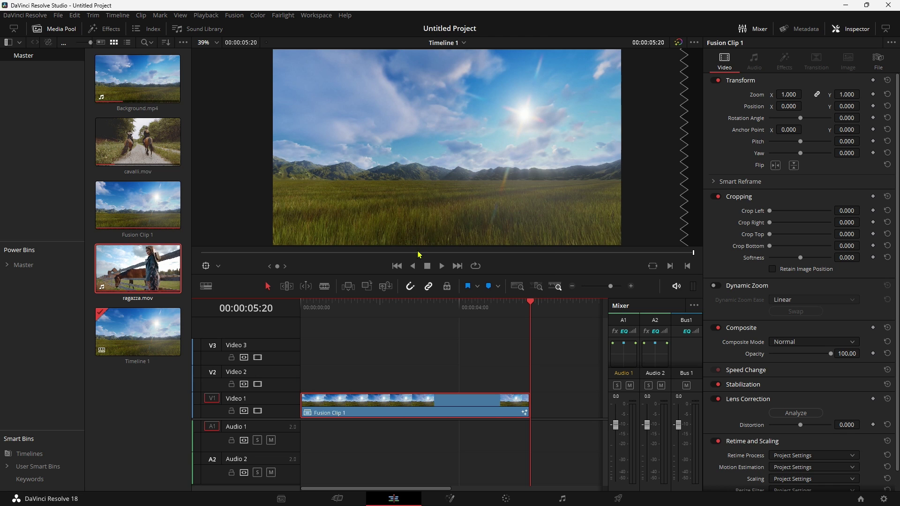
pyautogui.click(378, 326)
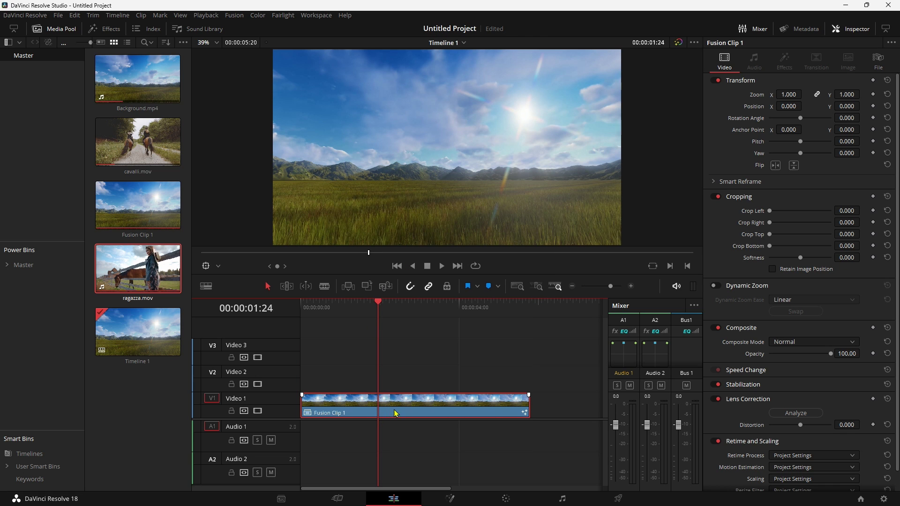
pyautogui.click(450, 499)
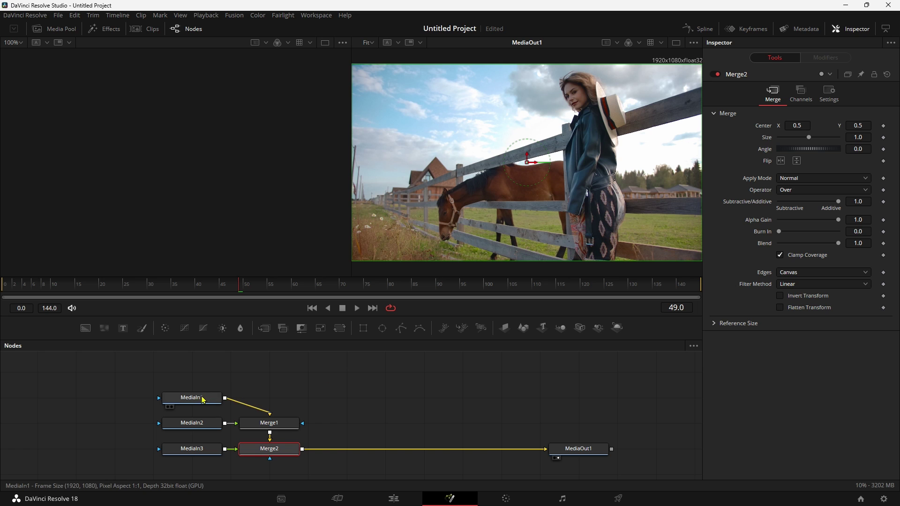
# Reposition the MediaIn1 and MediaIn3 nodes and show MediaIn1 in the left viewer
pyautogui.moveTo(205, 398); pyautogui.dragTo(273, 387)
pyautogui.moveTo(191, 453); pyautogui.dragTo(66, 457)
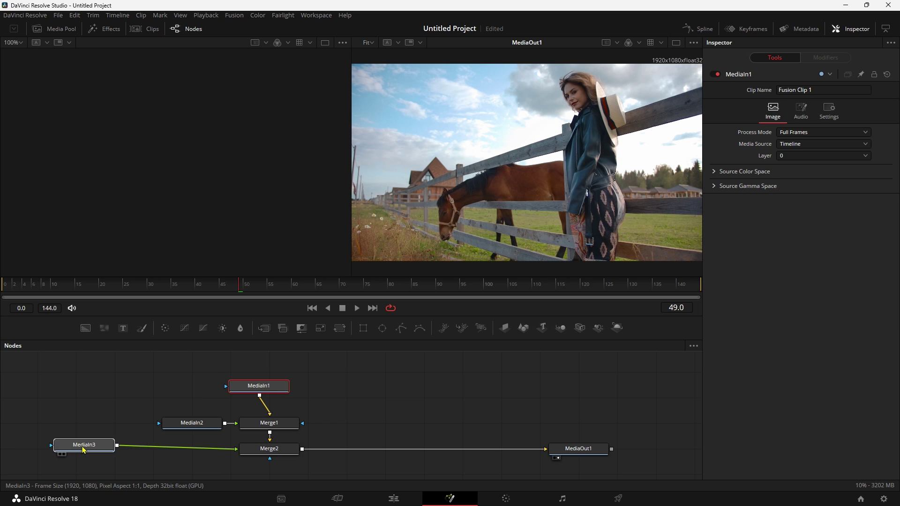
pyautogui.moveTo(268, 391); pyautogui.dragTo(276, 386)
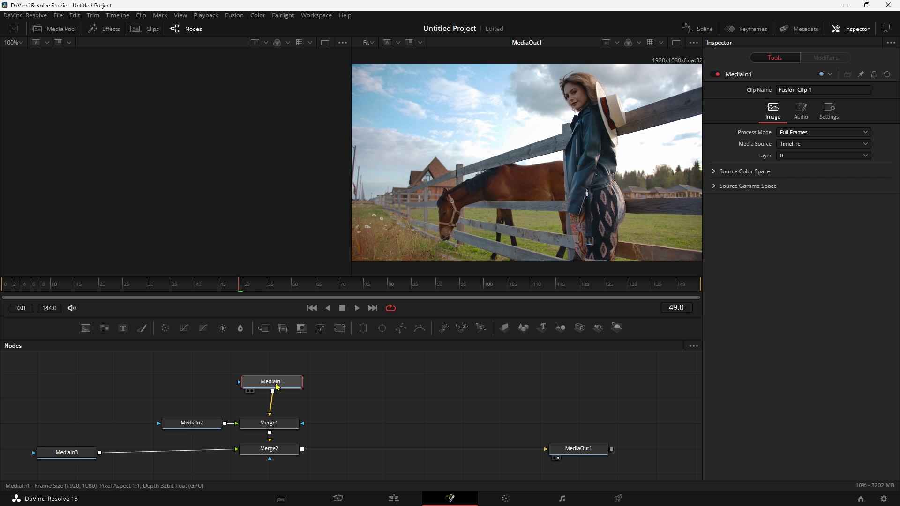
pyautogui.press('1')
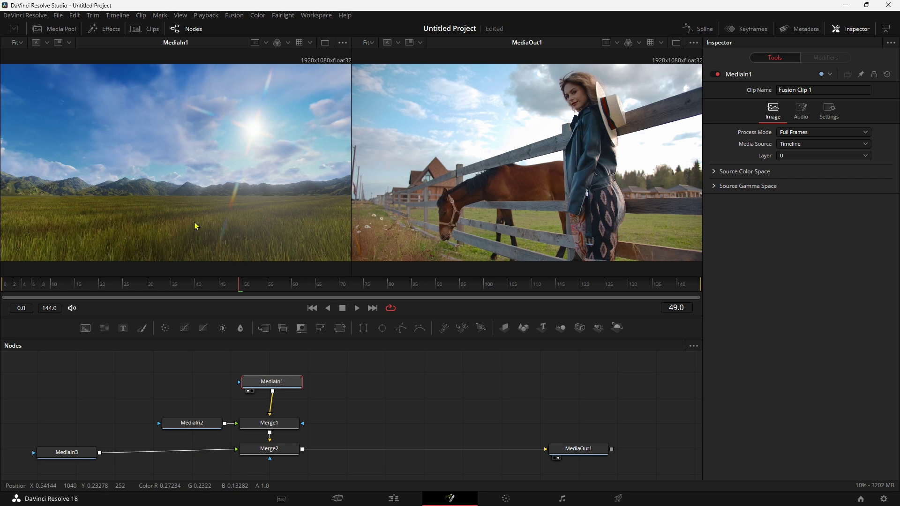
pyautogui.moveTo(288, 388)
pyautogui.mouseDown()
pyautogui.moveTo(55, 450)
pyautogui.moveTo(53, 459)
pyautogui.moveTo(280, 393)
pyautogui.mouseUp()
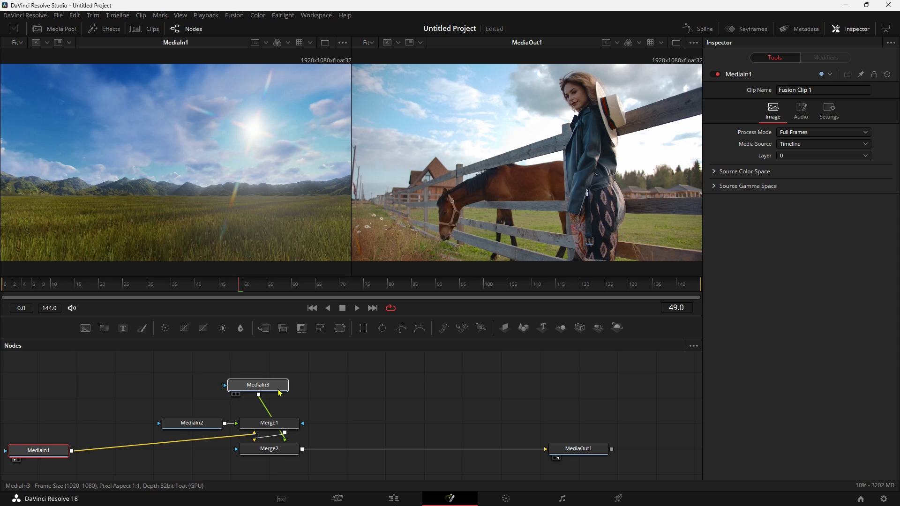
# Line up Merge1 and Merge2 with MediaIn2 and MediaIn3 placed above them, viewing MediaIn2
pyautogui.moveTo(269, 450); pyautogui.dragTo(386, 441)
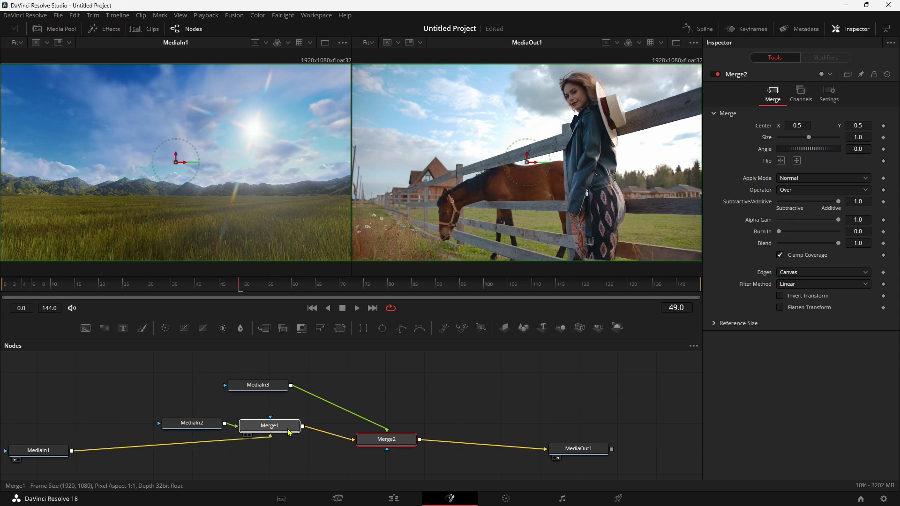
pyautogui.moveTo(289, 432); pyautogui.dragTo(287, 448)
pyautogui.moveTo(268, 388); pyautogui.dragTo(400, 379)
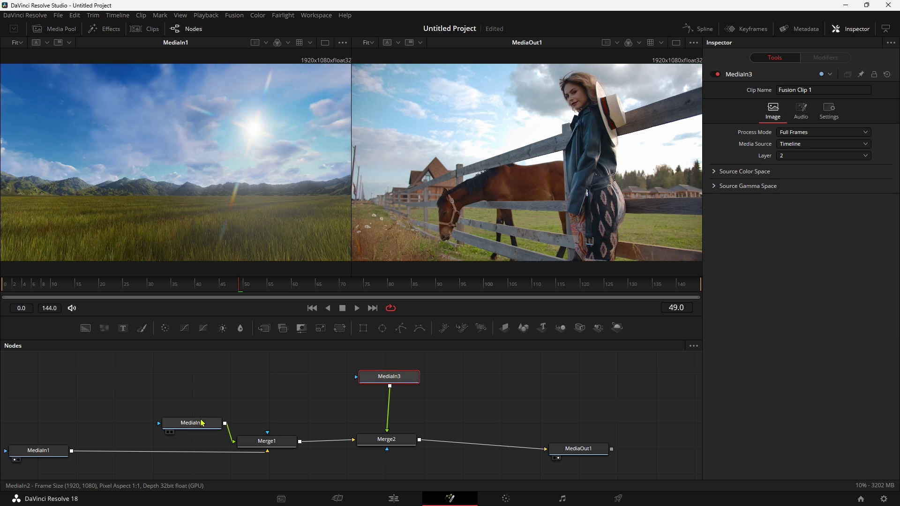
pyautogui.moveTo(202, 423); pyautogui.dragTo(285, 383)
pyautogui.press('1')
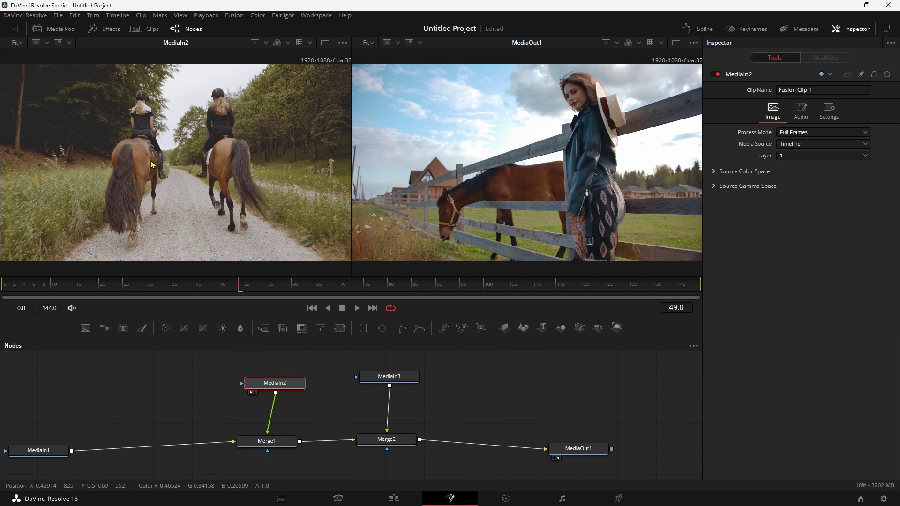
# View MediaIn3 and nudge Merge1, Merge2 and MediaIn2 into a straight chain
pyautogui.click(407, 378)
pyautogui.press('1')
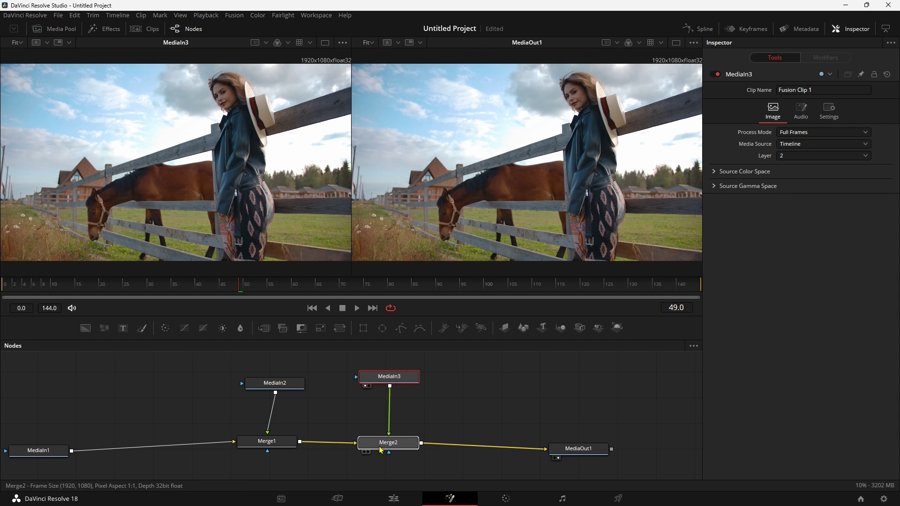
pyautogui.moveTo(380, 451); pyautogui.dragTo(381, 452)
pyautogui.moveTo(265, 444); pyautogui.dragTo(266, 449)
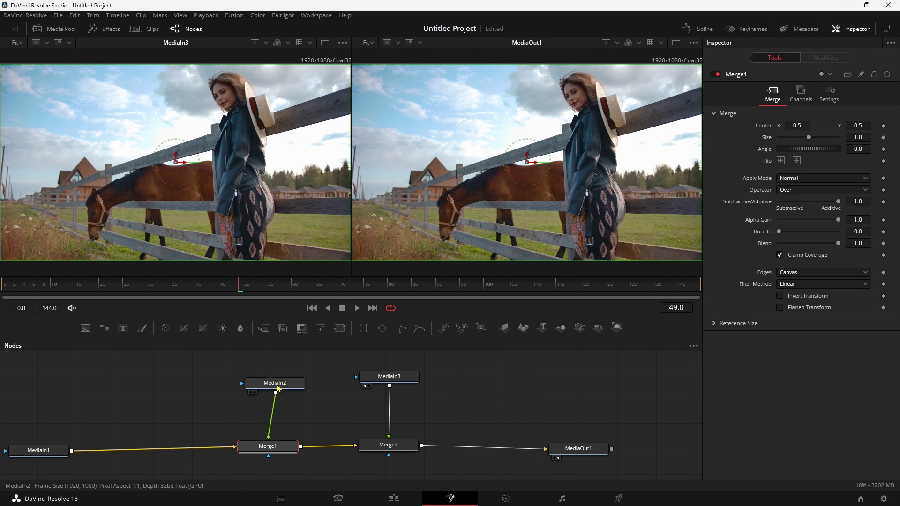
pyautogui.moveTo(278, 389); pyautogui.dragTo(270, 385)
# Insert a Transform1 node after MediaIn2 and show it in the left viewer
pyautogui.click(52, 447)
pyautogui.click(266, 379)
pyautogui.click(341, 329)
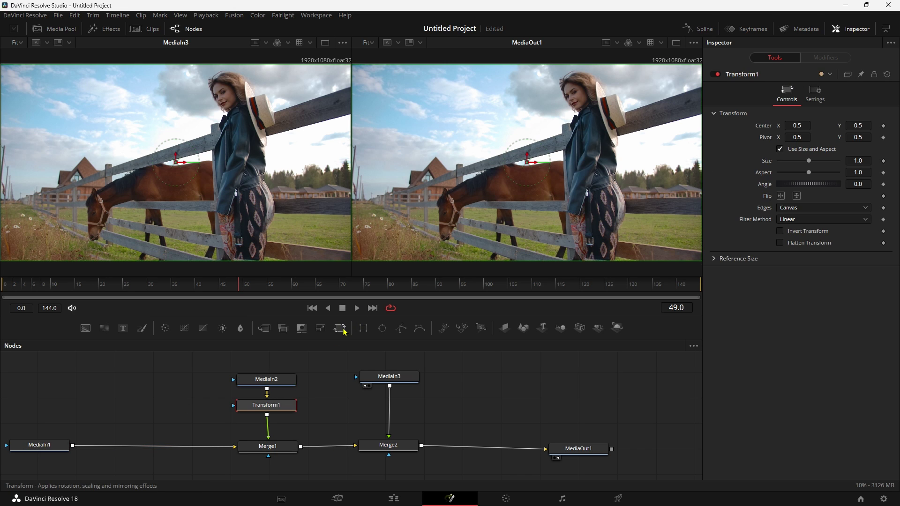
pyautogui.click(401, 383)
pyautogui.click(268, 405)
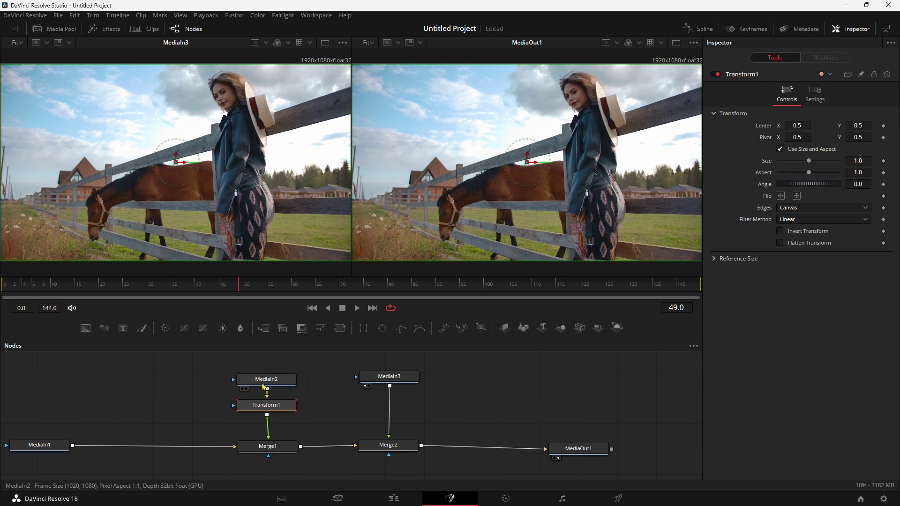
pyautogui.press('1')
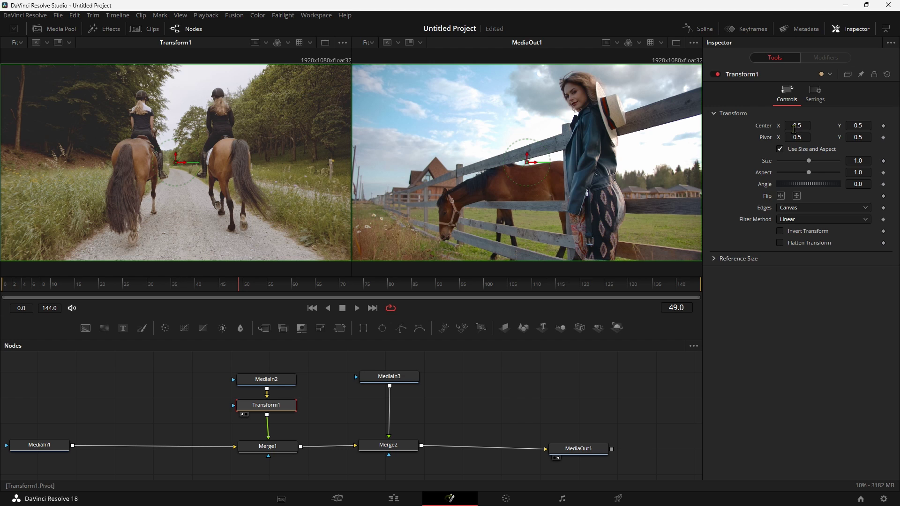
# Set Transform1 Size to 0.5 and Pivot X to 0.921
pyautogui.click(850, 158)
pyautogui.write('0.5')
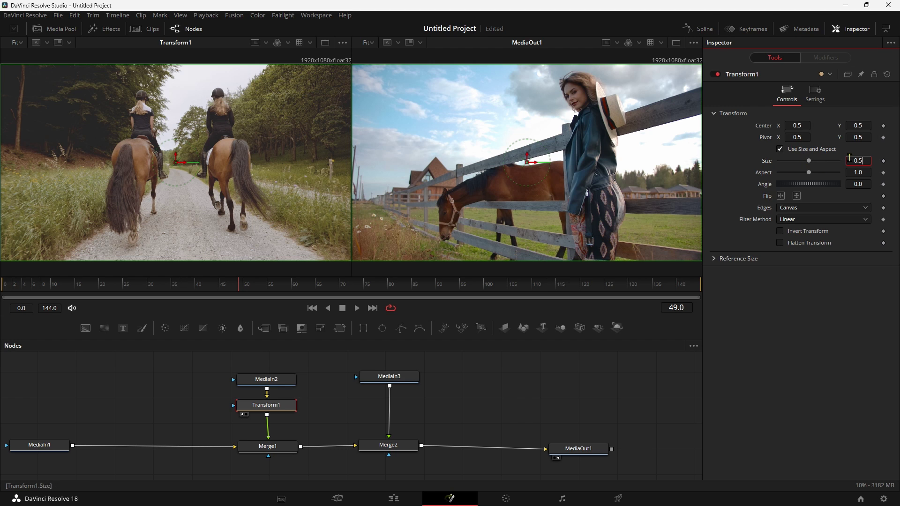
pyautogui.press('Tab')
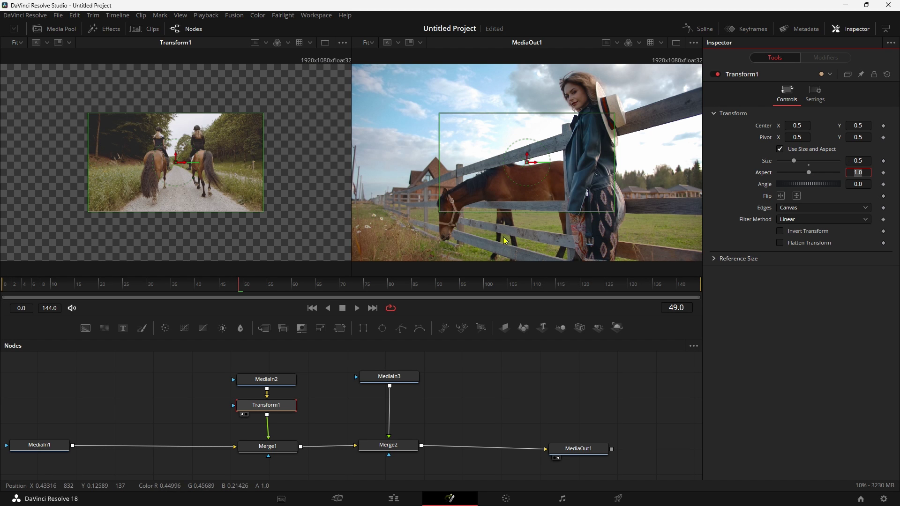
pyautogui.moveTo(796, 137); pyautogui.dragTo(837, 137)
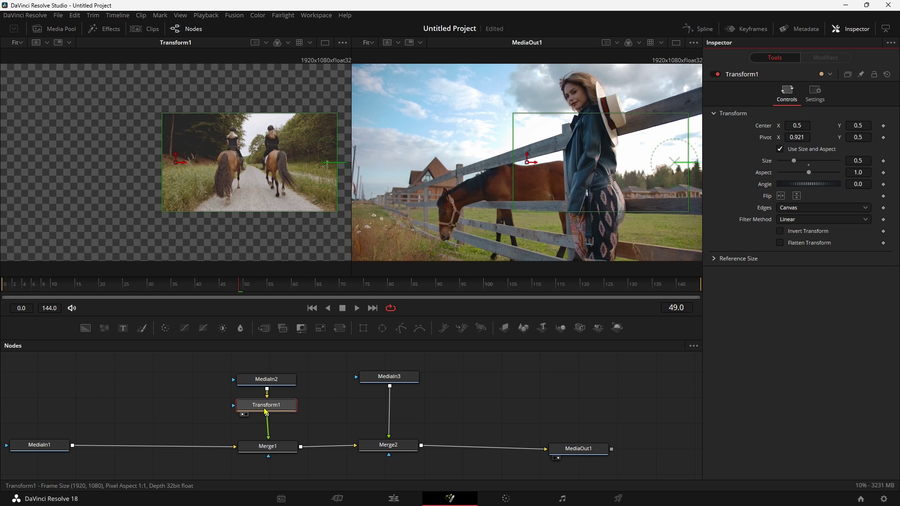
# Paste a copy of Transform1 below MediaIn3 as Transform1_1
pyautogui.click(389, 377)
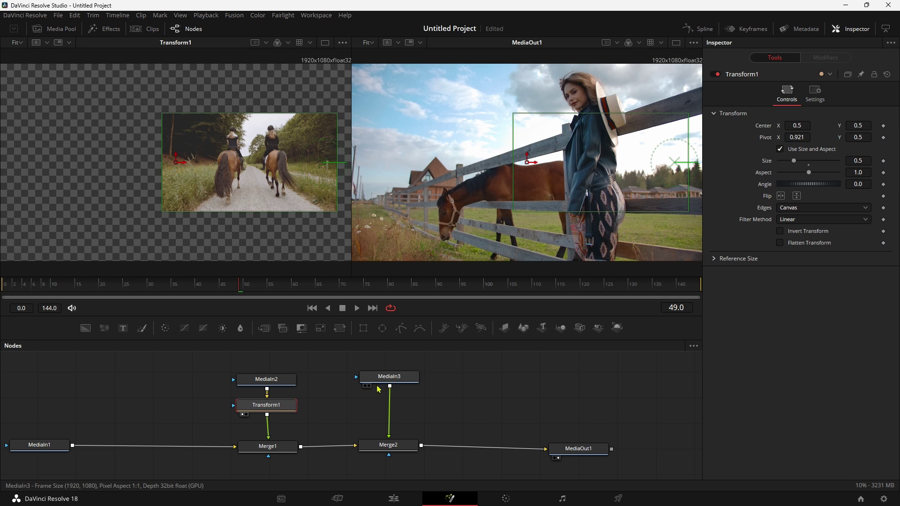
pyautogui.click(394, 380)
pyautogui.hotkey('ctrl', 'v')
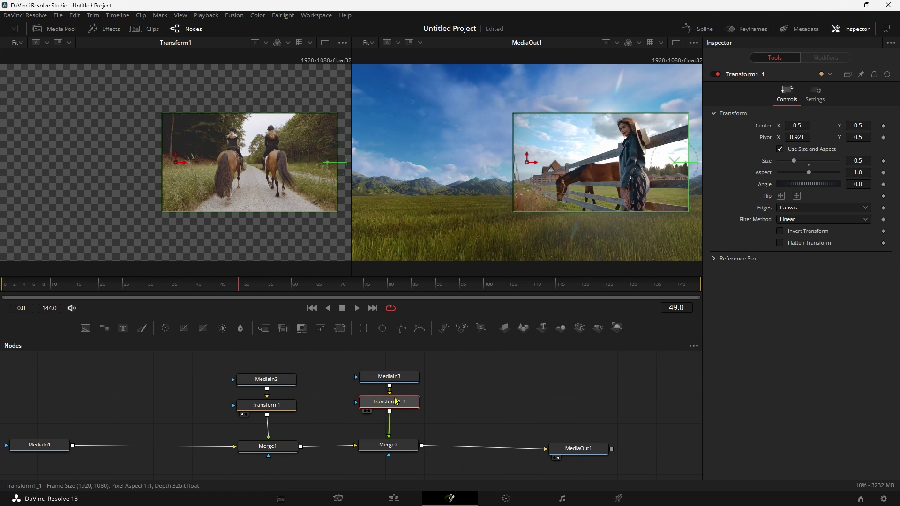
pyautogui.moveTo(797, 125); pyautogui.dragTo(797, 126)
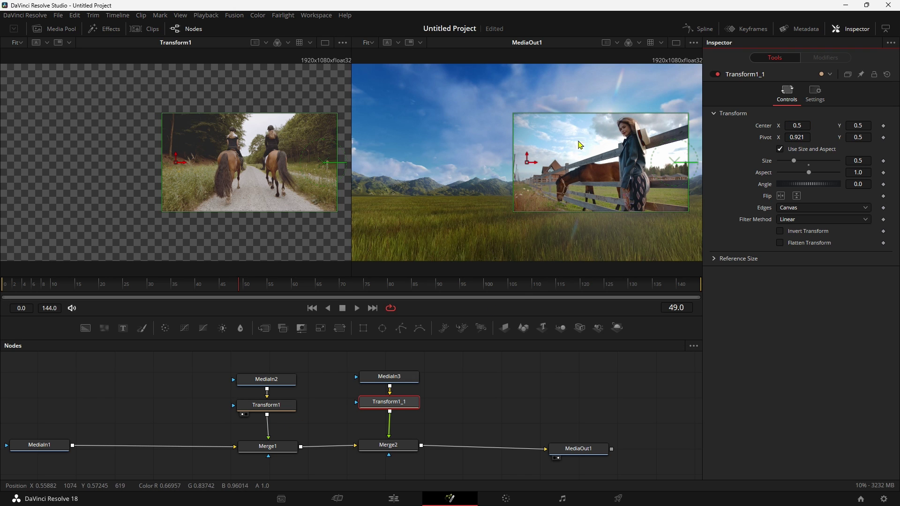
# Move the riders tile left and shift the woman-and-horse tile slightly right
pyautogui.click(267, 410)
pyautogui.click(801, 138)
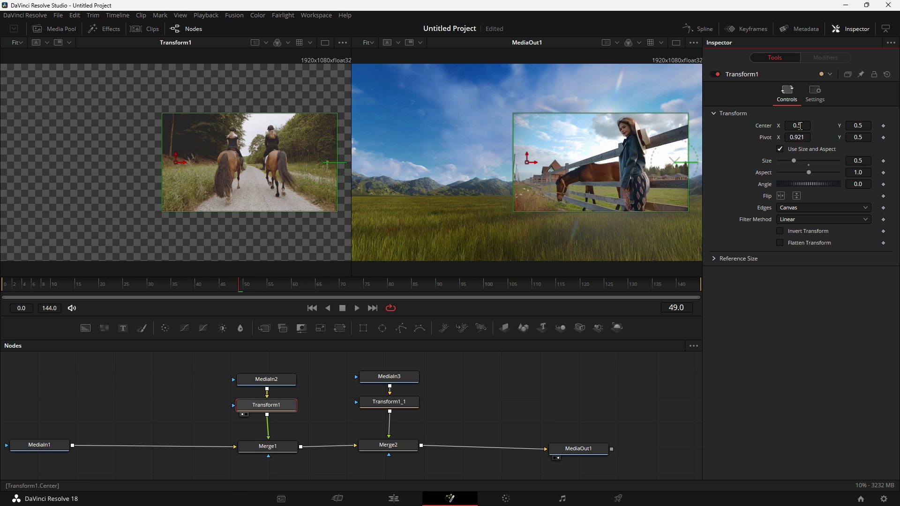
pyautogui.moveTo(800, 126); pyautogui.dragTo(778, 125)
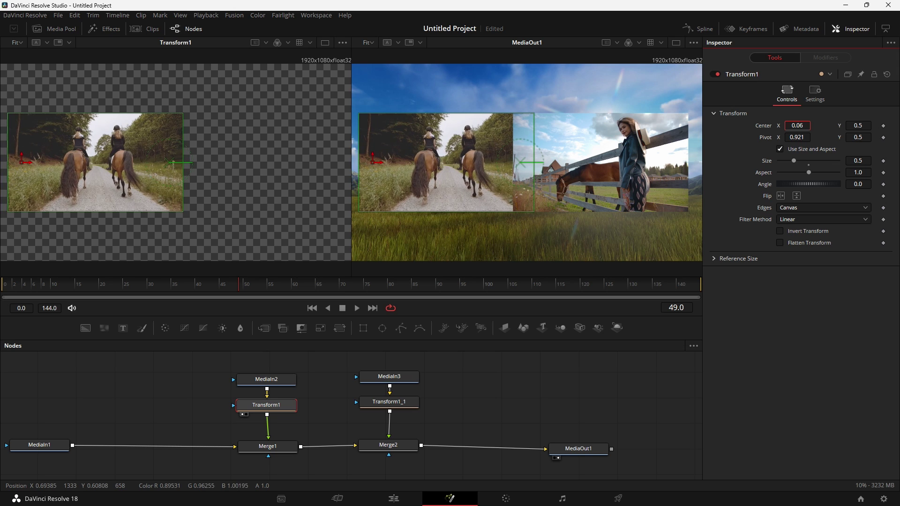
pyautogui.click(389, 401)
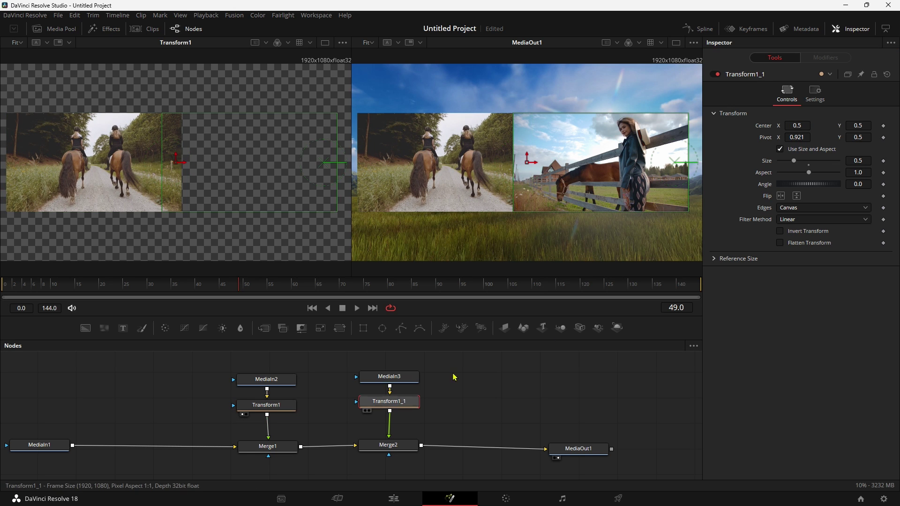
pyautogui.click(797, 135)
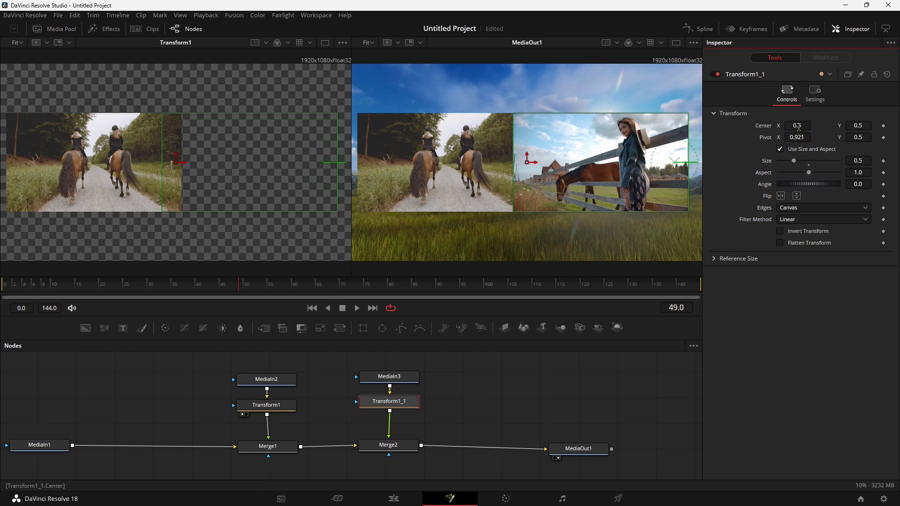
pyautogui.moveTo(798, 127); pyautogui.dragTo(815, 127)
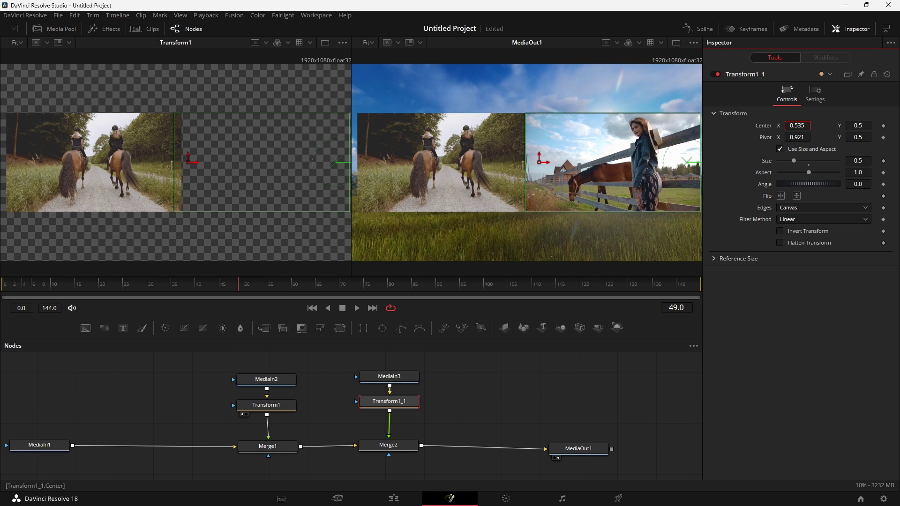
# Slide Transform1 to Center X 0.043, pin Transform1_1's Inspector, and reselect Transform1
pyautogui.click(267, 409)
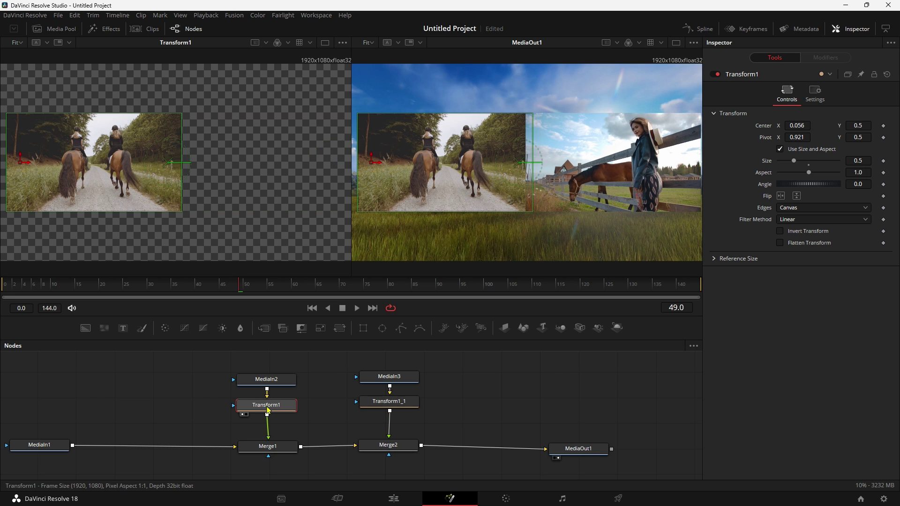
pyautogui.moveTo(796, 126); pyautogui.dragTo(743, 125)
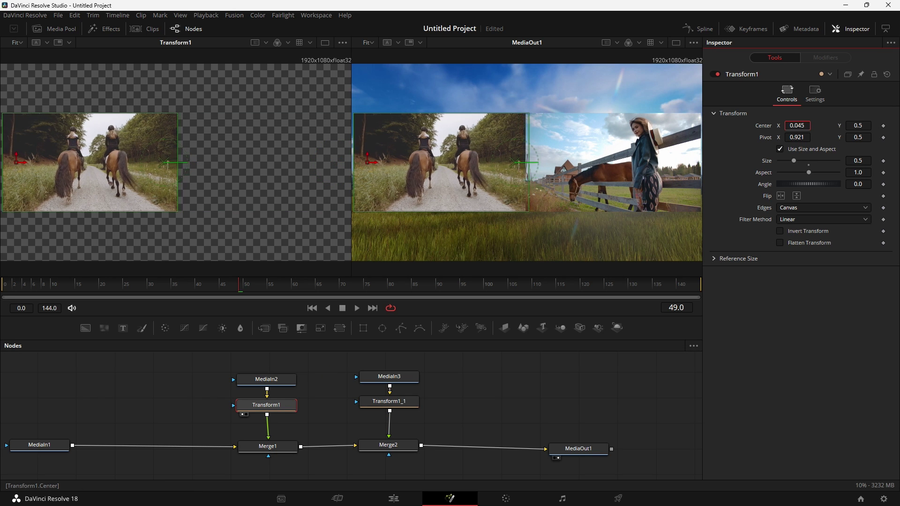
pyautogui.click(405, 407)
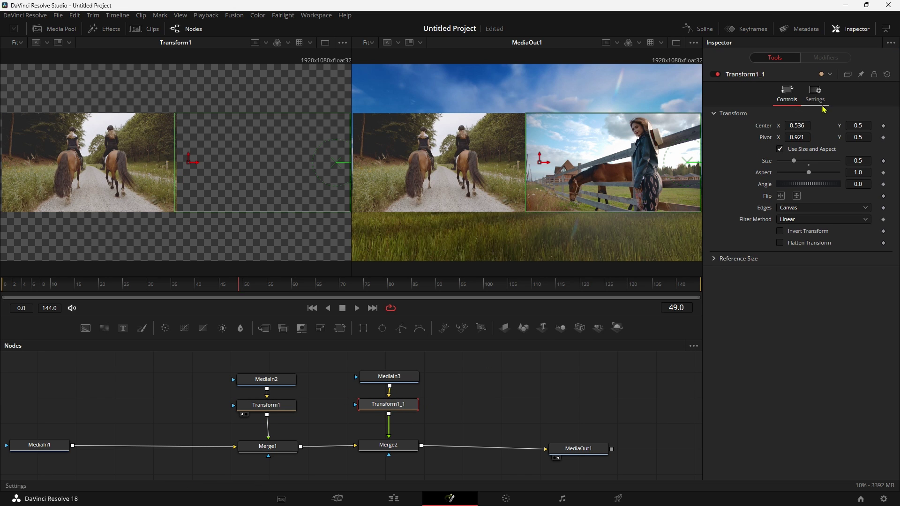
pyautogui.click(861, 75)
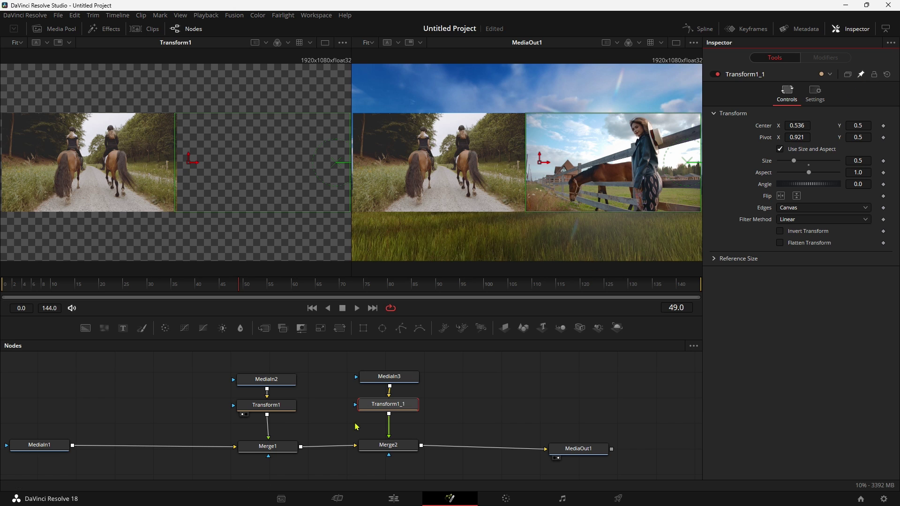
pyautogui.click(267, 406)
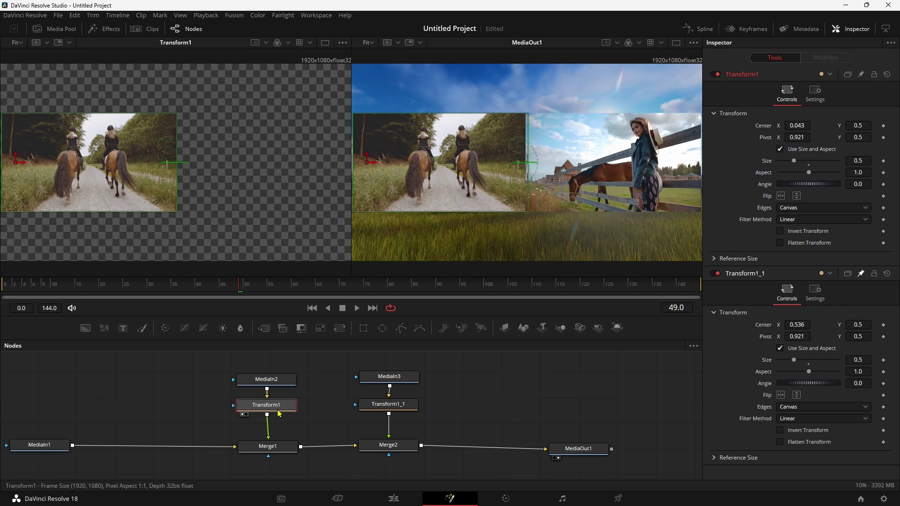
# Link Transform1_1 Size to Transform1.Size via expression and shrink both to 0.458
pyautogui.rightClick(768, 362)
pyautogui.click(784, 471)
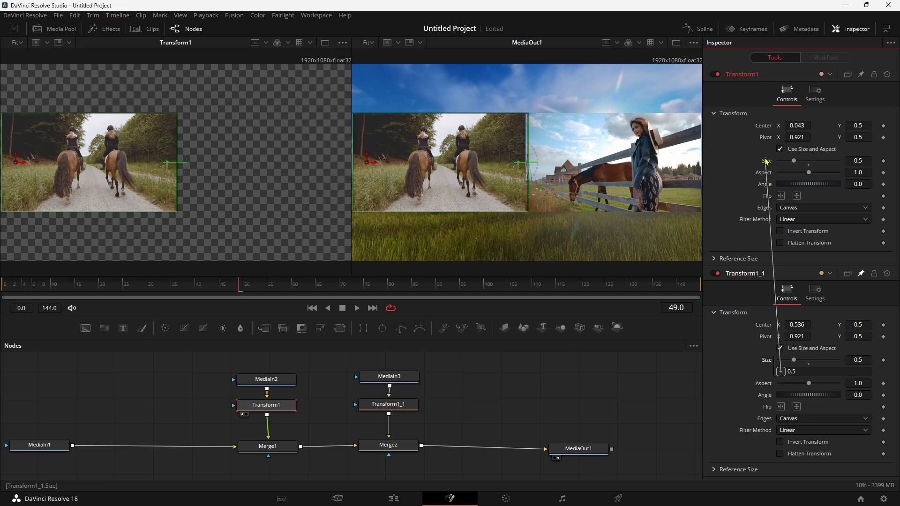
pyautogui.moveTo(771, 261); pyautogui.dragTo(767, 161)
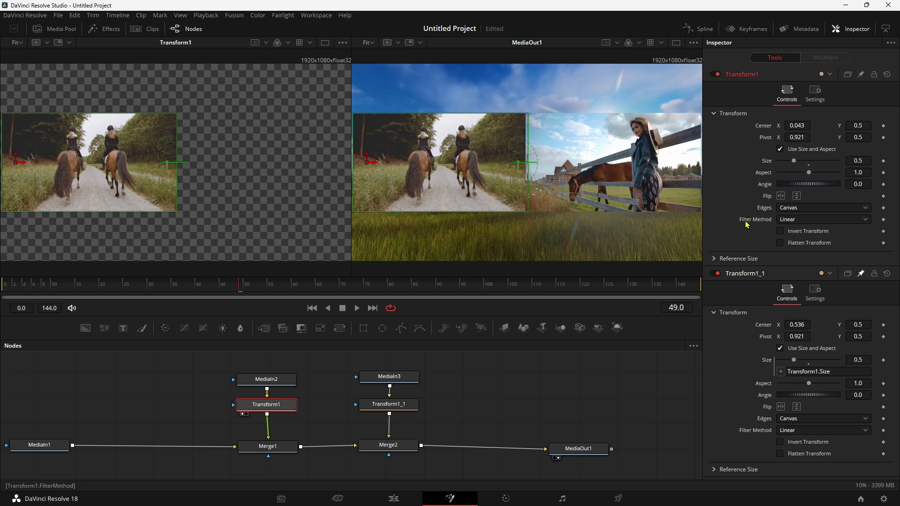
pyautogui.moveTo(855, 161); pyautogui.dragTo(846, 161)
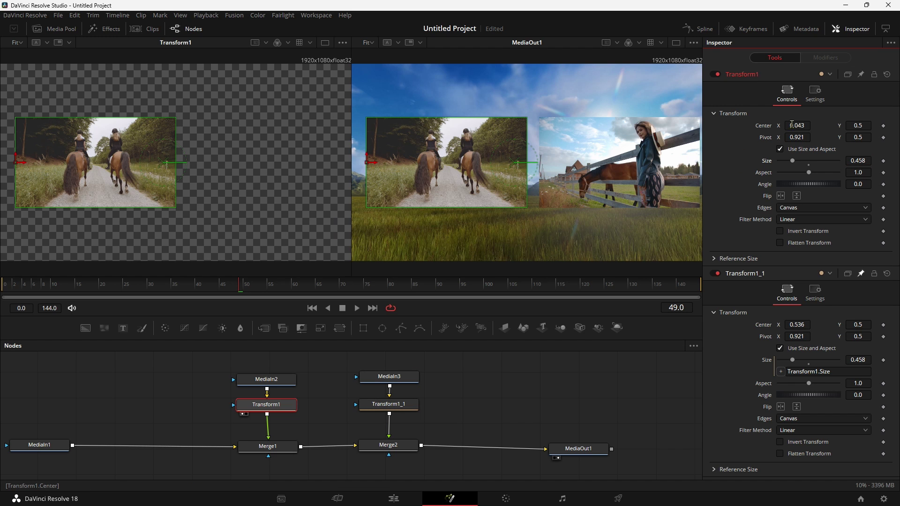
# Set Center X to 0.017 for Transform1 and 0.507 for Transform1_1, then view MediaOut1
pyautogui.moveTo(792, 125); pyautogui.dragTo(785, 124)
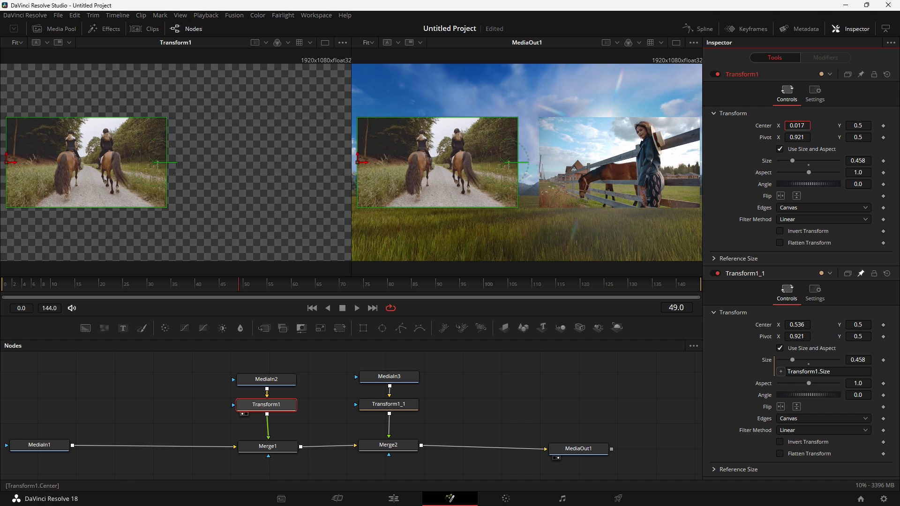
pyautogui.click(397, 407)
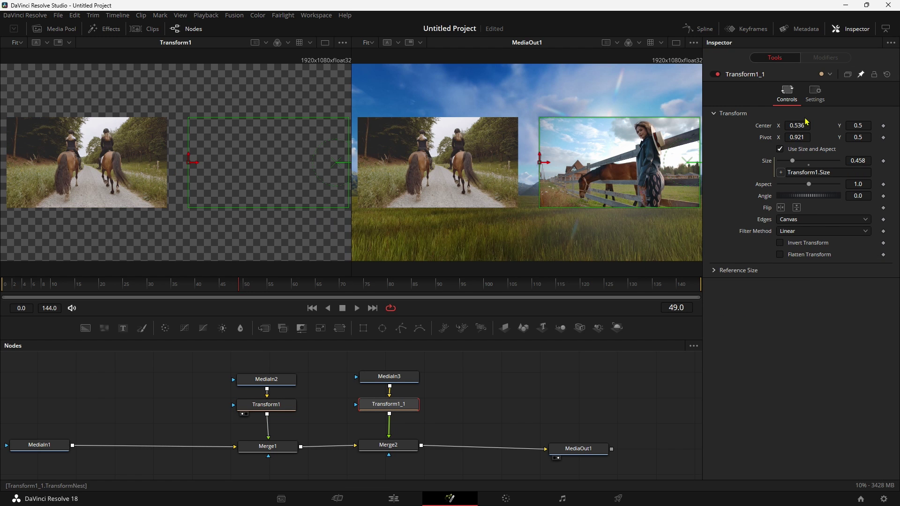
pyautogui.moveTo(805, 125); pyautogui.dragTo(798, 125)
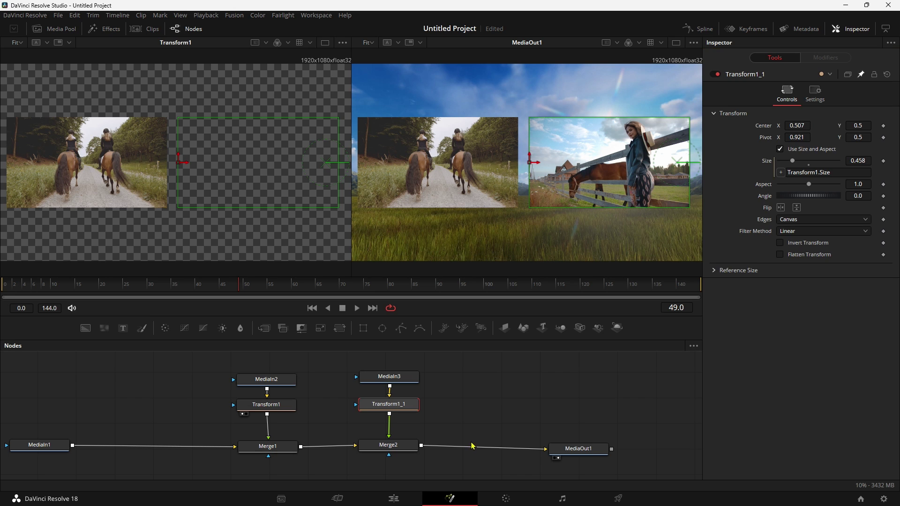
pyautogui.click(579, 448)
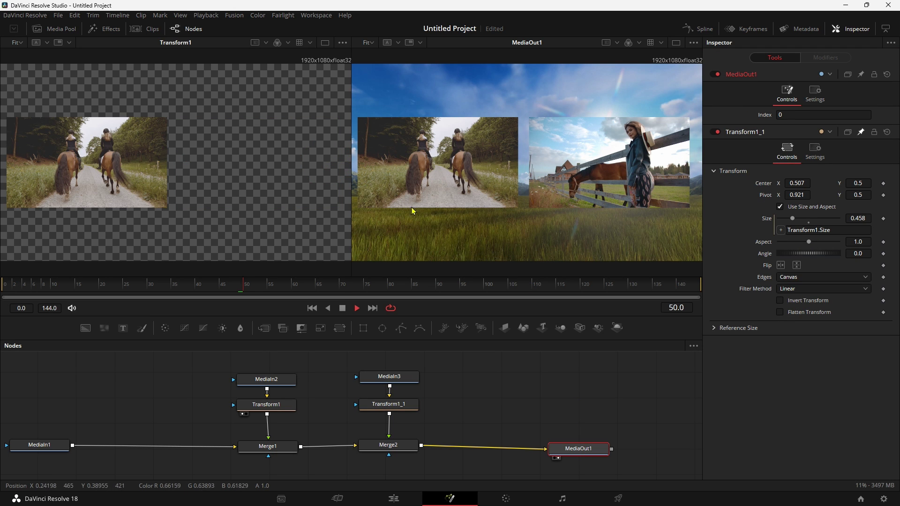
# Play back Fusion Clip 1 on the Edit page to review the side-by-side composite
pyautogui.press('space')
pyautogui.click(391, 498)
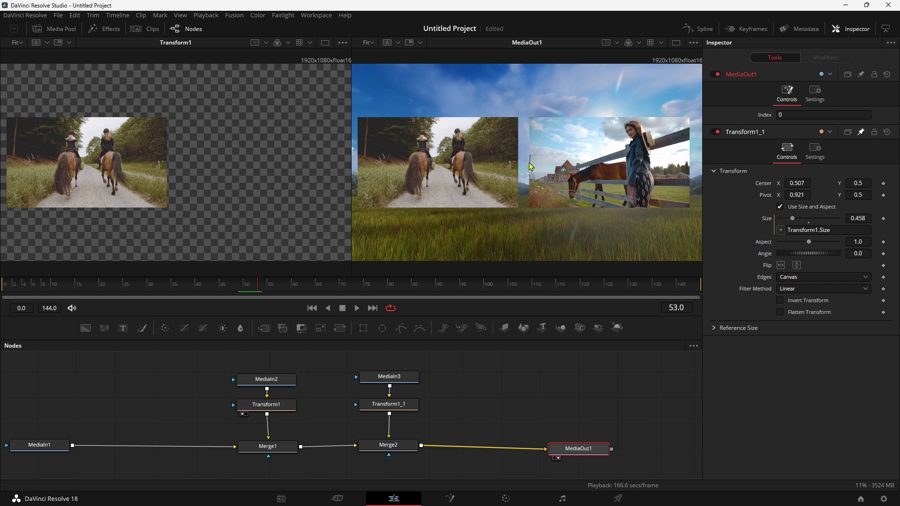
pyautogui.press('j')
pyautogui.press('space')
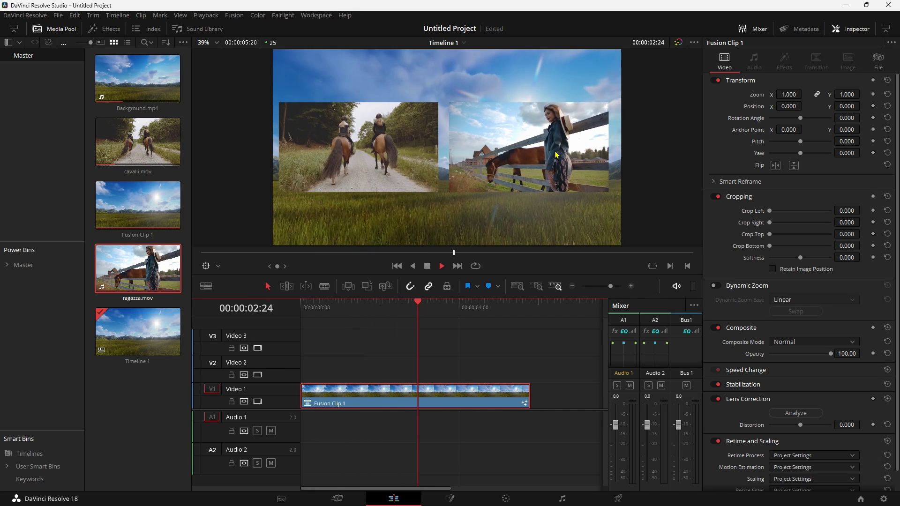
pyautogui.press('space')
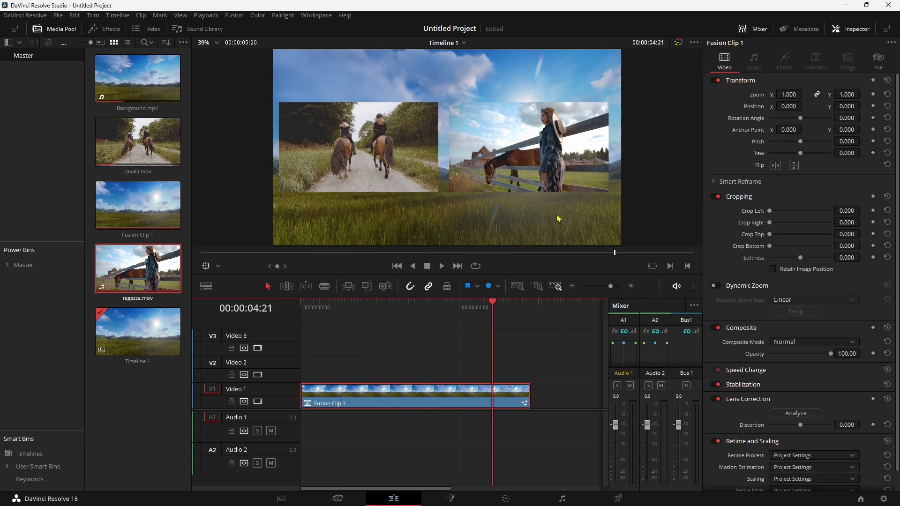
pyautogui.hscroll(5, 374, 370)
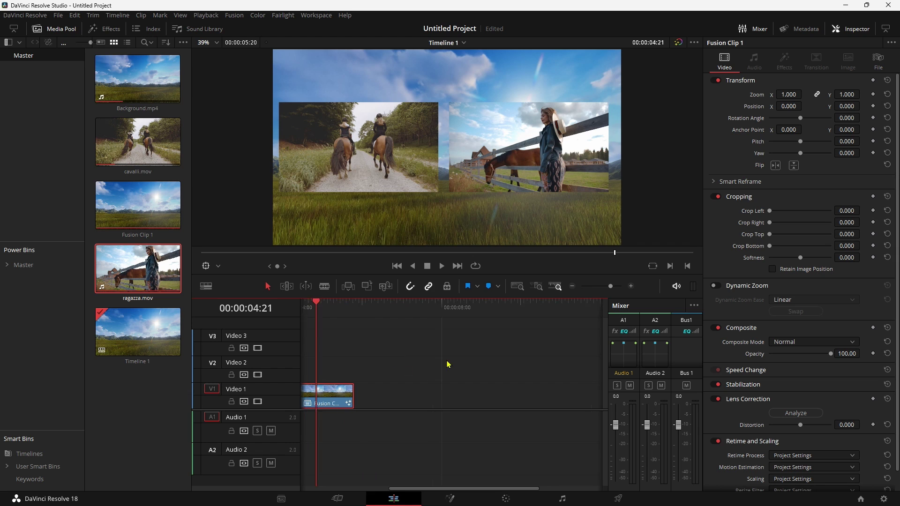
pyautogui.hscroll(-5, 448, 364)
# Replace Fusion Clip 1 with ragazza.mov on Video 1 and delete its audio
pyautogui.press('Delete')
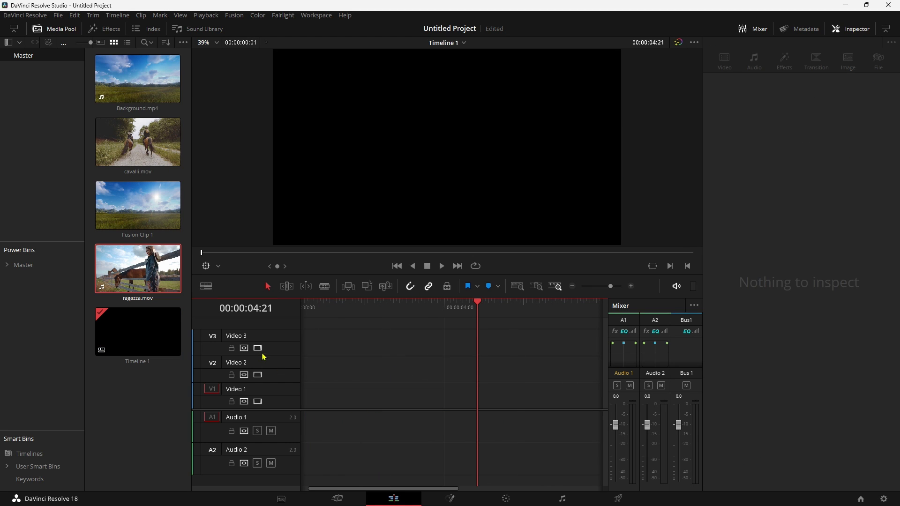
pyautogui.click(140, 371)
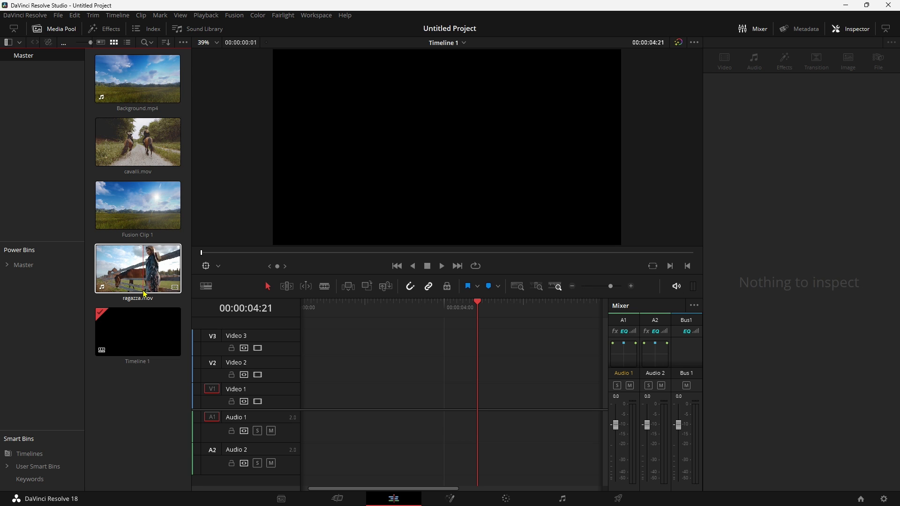
pyautogui.moveTo(143, 265); pyautogui.dragTo(307, 396)
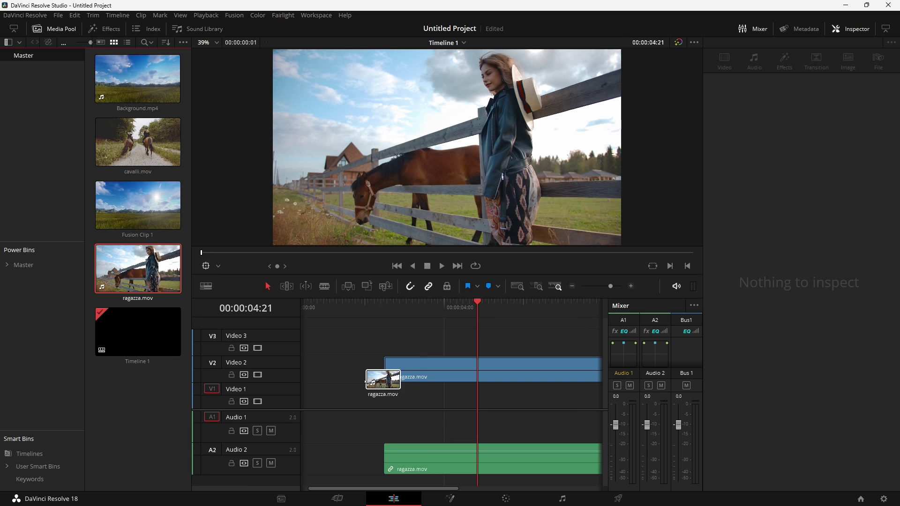
pyautogui.click(335, 424)
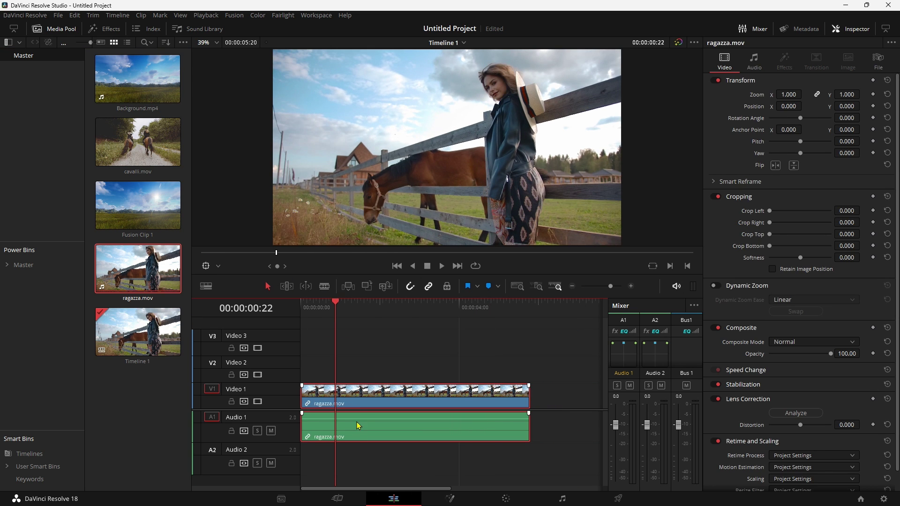
pyautogui.press('Delete')
pyautogui.click(388, 393)
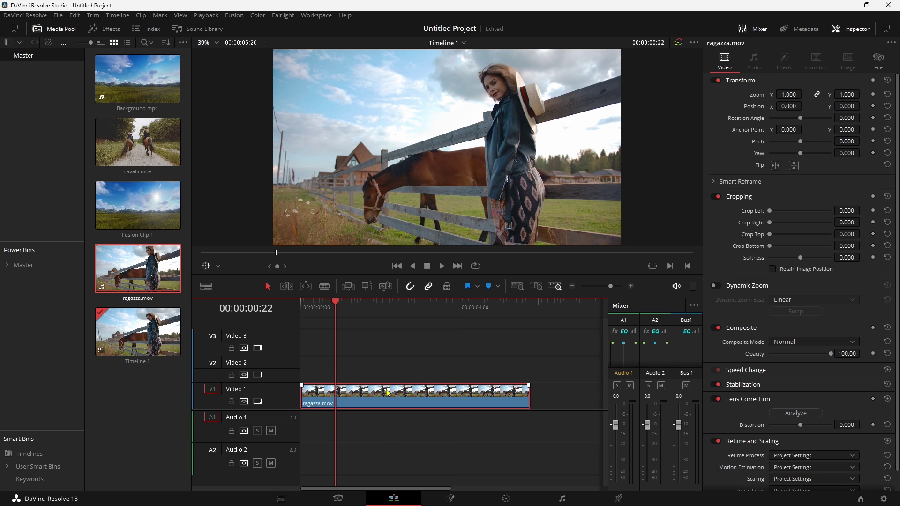
# Apply the Video Collage effect to ragazza.mov and open its settings in the Inspector
pyautogui.click(109, 29)
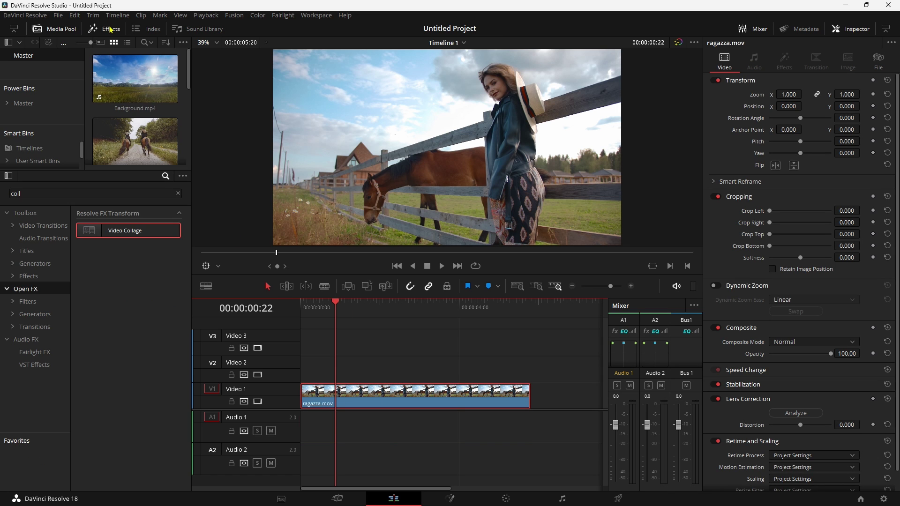
pyautogui.doubleClick(125, 232)
pyautogui.moveTo(110, 232); pyautogui.dragTo(323, 397)
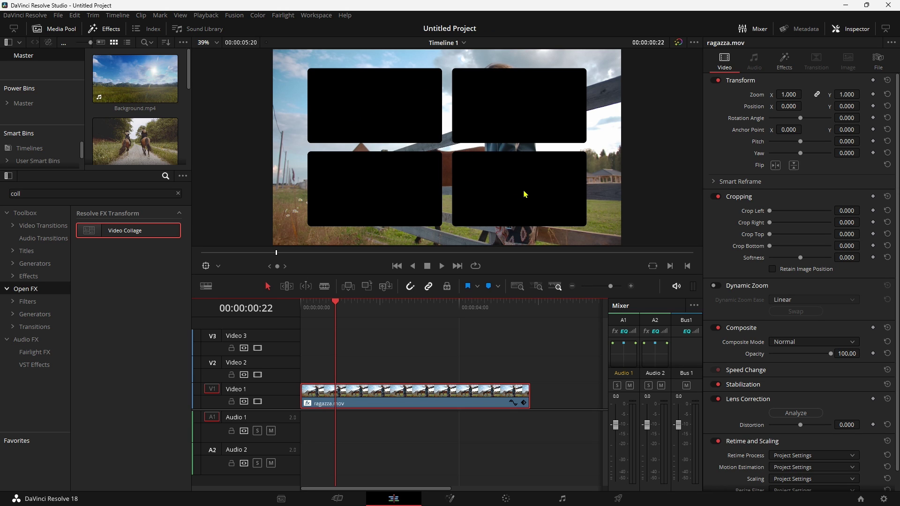
pyautogui.click(783, 64)
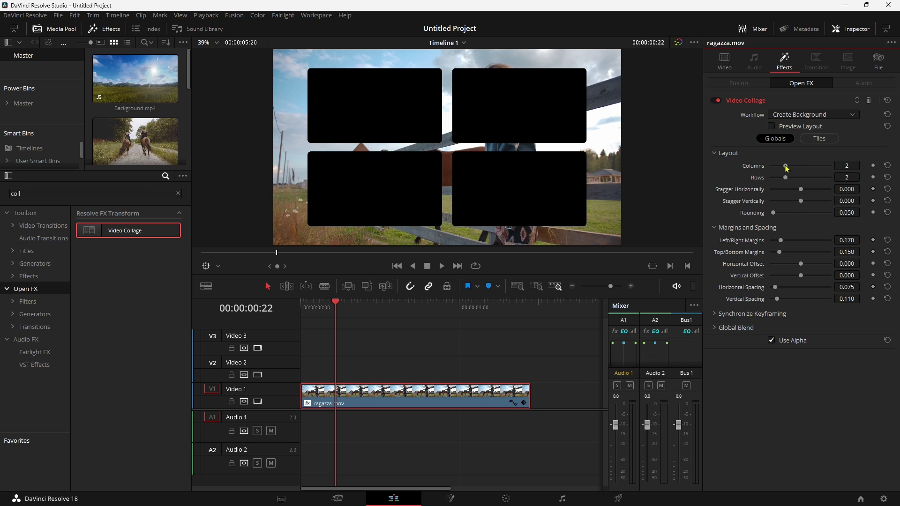
# Set Video Collage to 2 columns and 1 row
pyautogui.moveTo(780, 167); pyautogui.dragTo(770, 167)
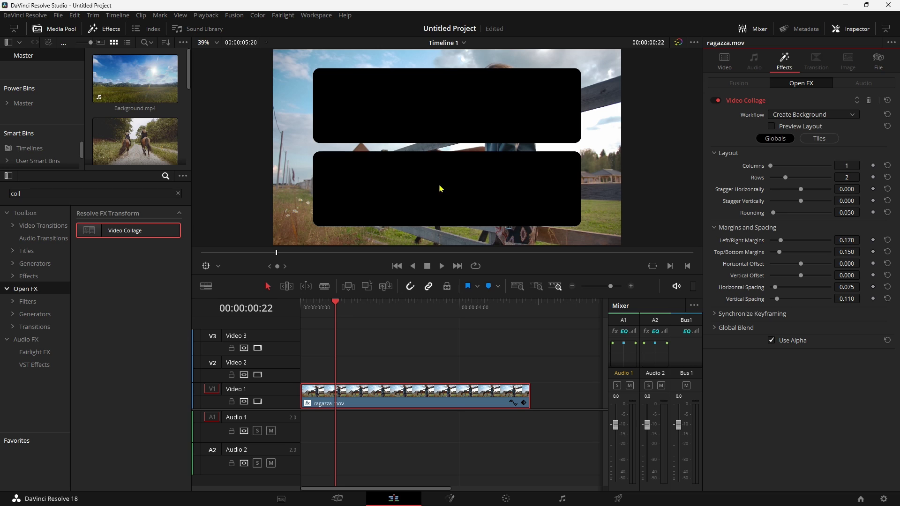
pyautogui.moveTo(774, 170); pyautogui.dragTo(764, 179)
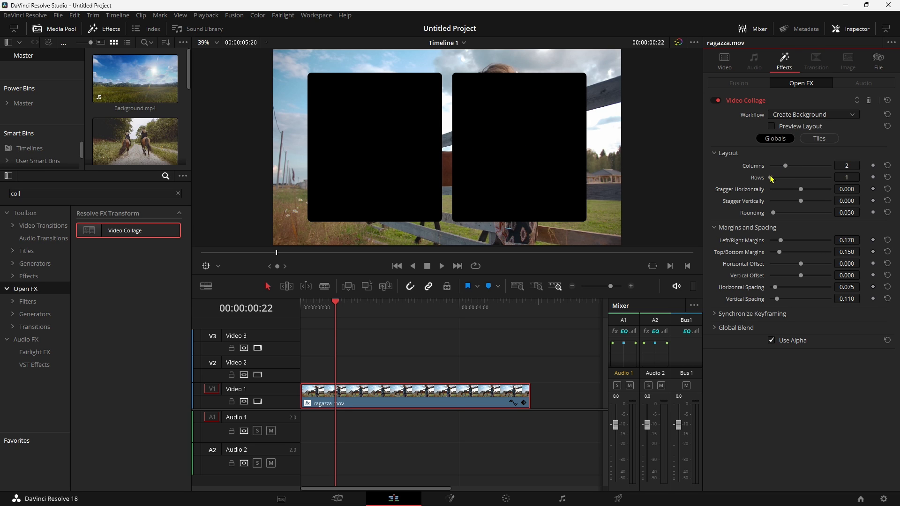
pyautogui.moveTo(771, 180); pyautogui.dragTo(782, 180)
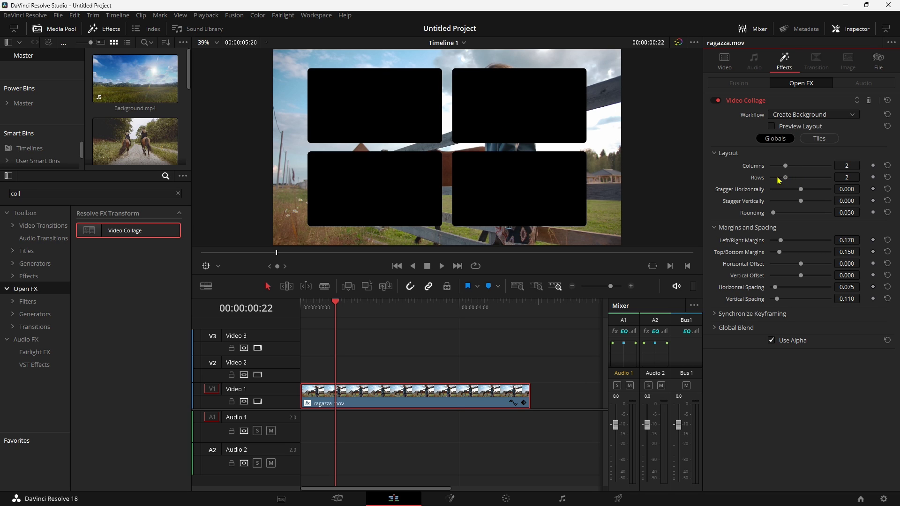
pyautogui.moveTo(778, 179); pyautogui.dragTo(771, 179)
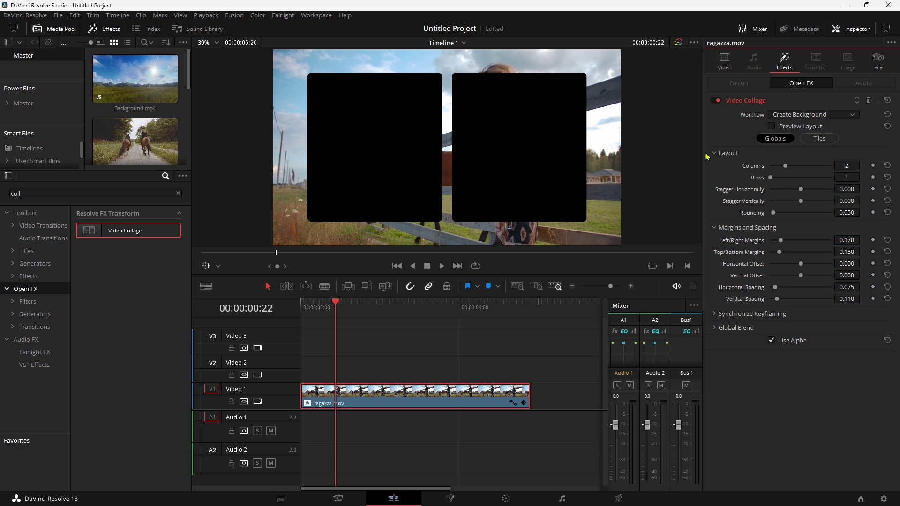
# Switch Video Collage's Workflow to Create Tile so ragazza.mov fills Tile 1
pyautogui.click(821, 139)
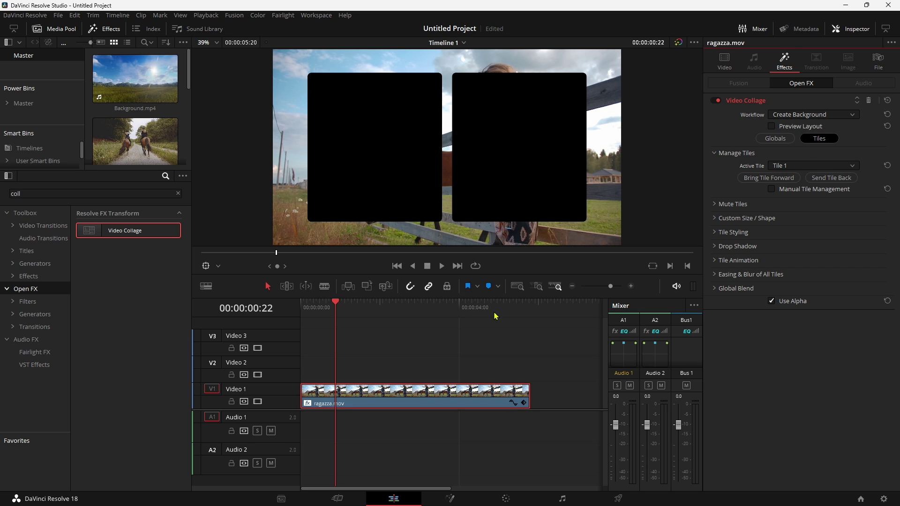
pyautogui.click(771, 126)
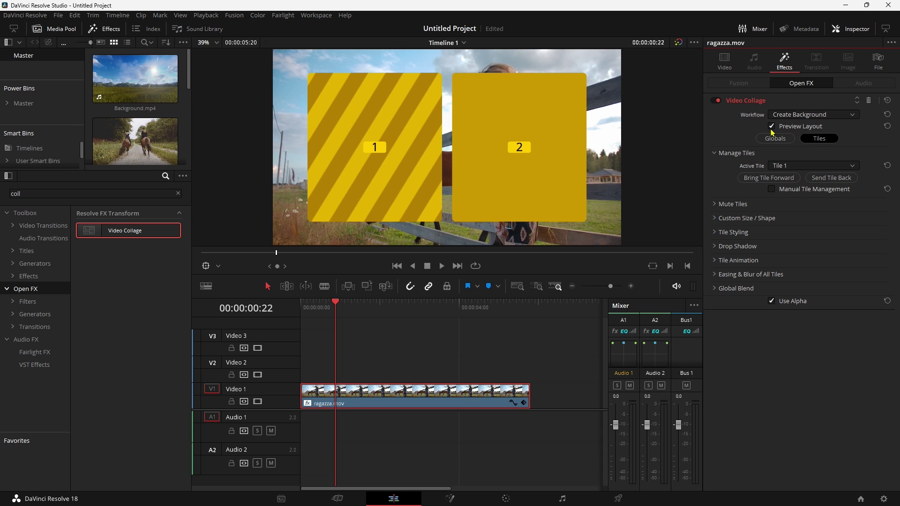
pyautogui.click(772, 126)
pyautogui.click(772, 126)
pyautogui.click(772, 127)
pyautogui.click(819, 115)
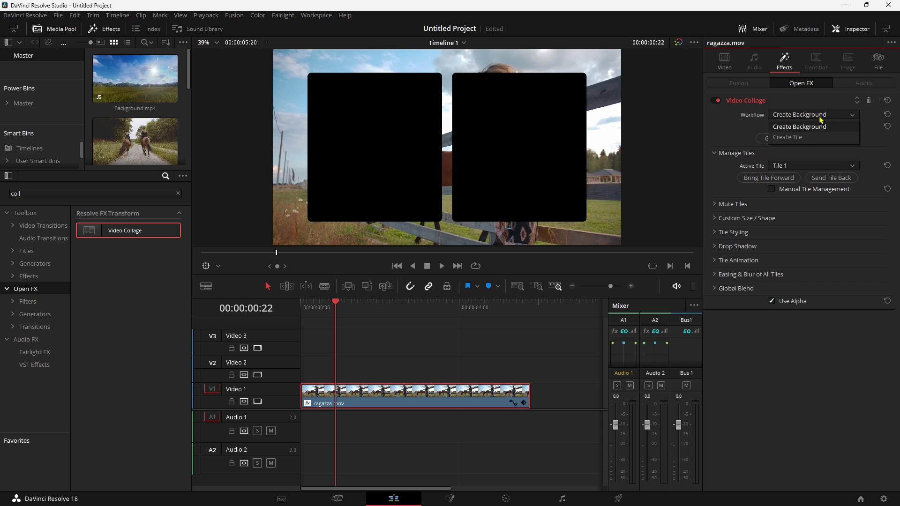
pyautogui.click(800, 137)
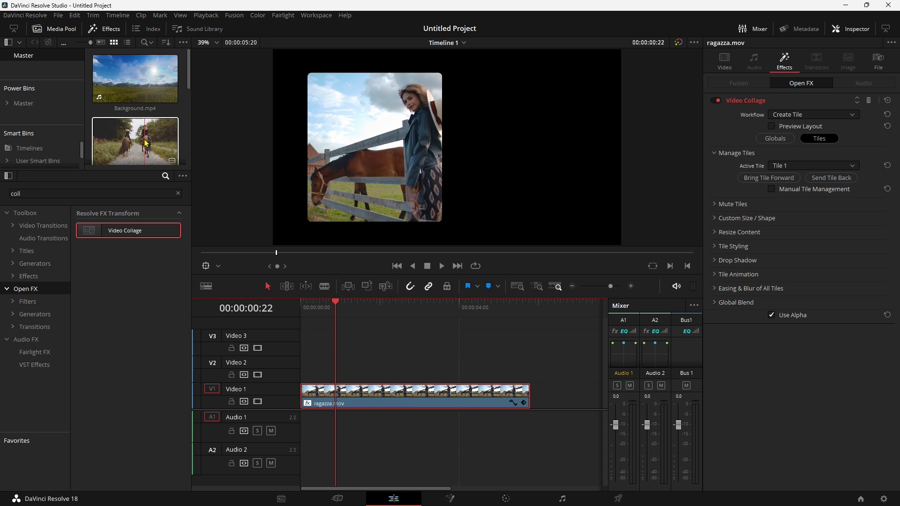
# Place cavalli.mov on Video 2, trimmed to end at 00:00:05:20 with ragazza.mov
pyautogui.moveTo(141, 141)
pyautogui.mouseDown()
pyautogui.moveTo(341, 285)
pyautogui.moveTo(370, 372)
pyautogui.mouseUp()
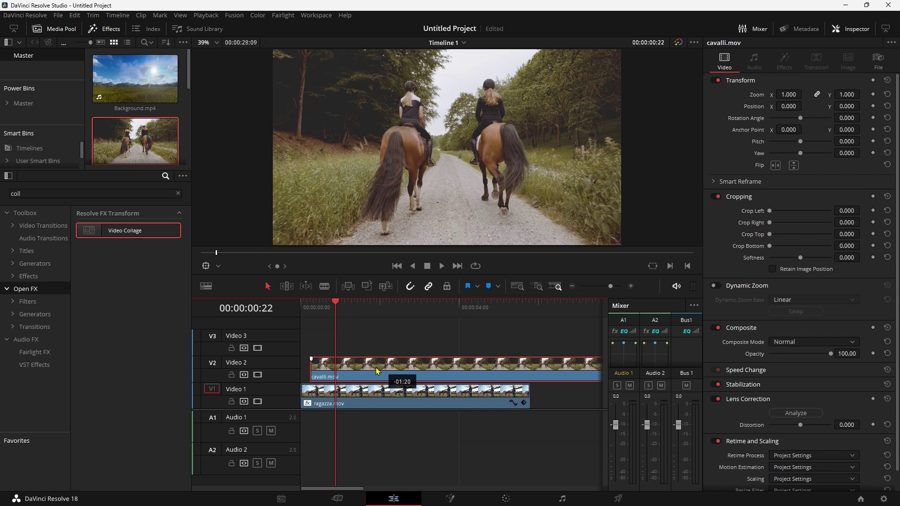
pyautogui.click(531, 306)
pyautogui.hotkey('shift', ']')
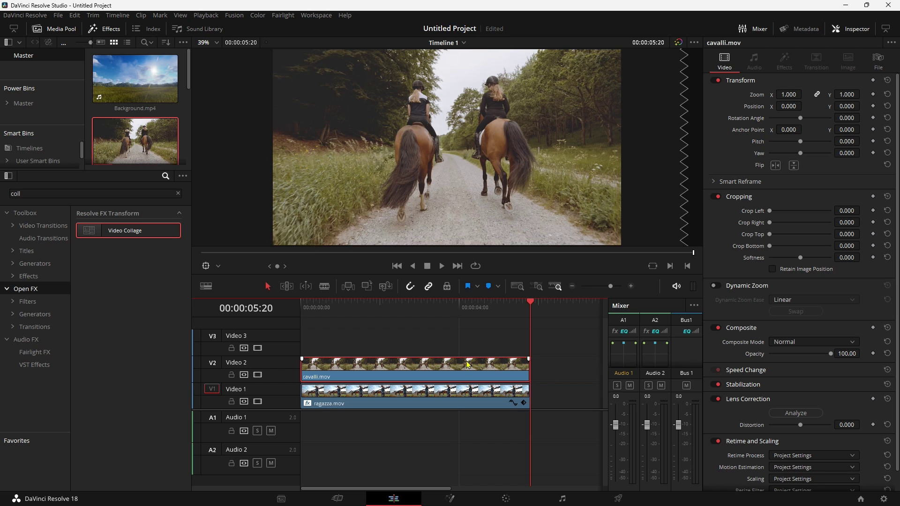
pyautogui.click(446, 370)
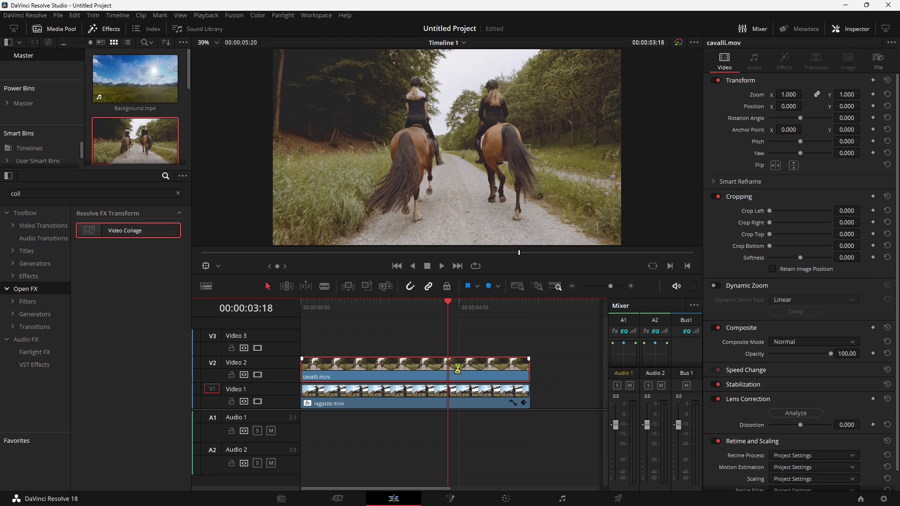
# Paste ragazza.mov's attributes, including Video Collage, onto cavalli.mov
pyautogui.hotkey('alt', 'v')
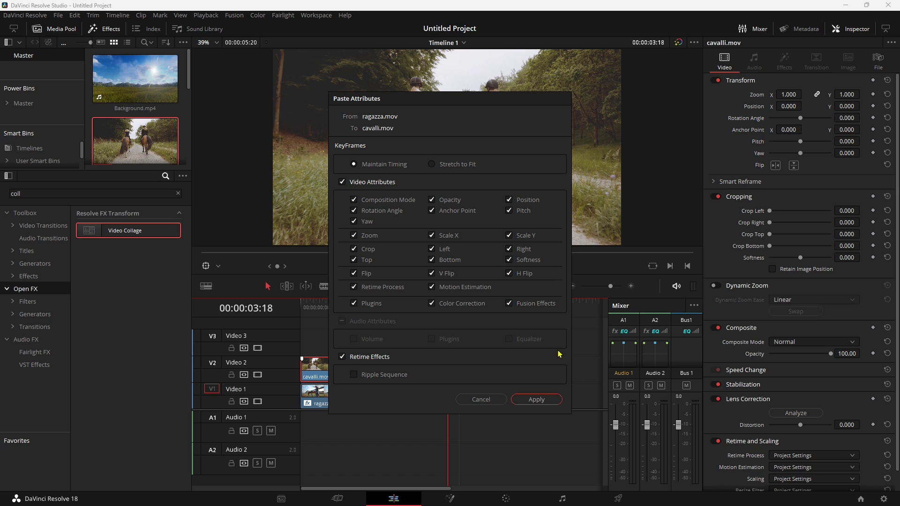
pyautogui.click(543, 398)
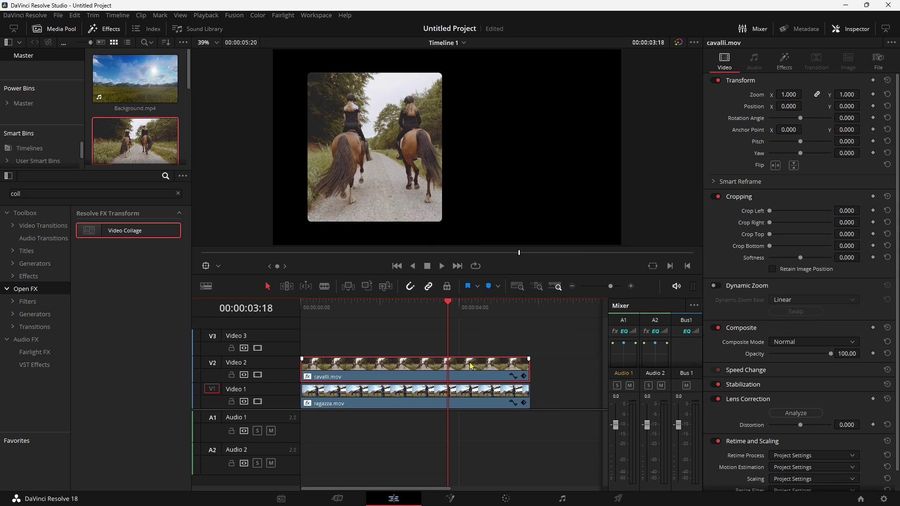
pyautogui.click(784, 71)
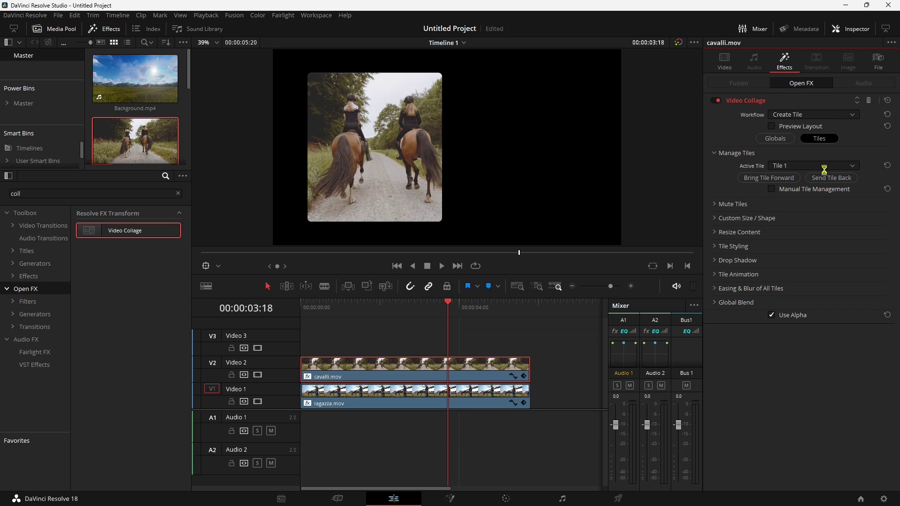
# Assign cavalli.mov to Tile 1 and ragazza.mov to Tile 2, then select both clips
pyautogui.click(798, 166)
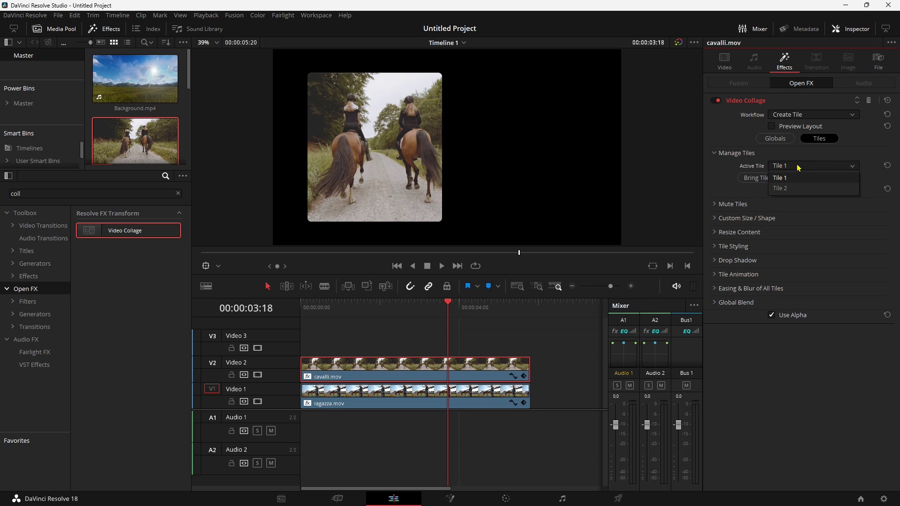
pyautogui.click(790, 188)
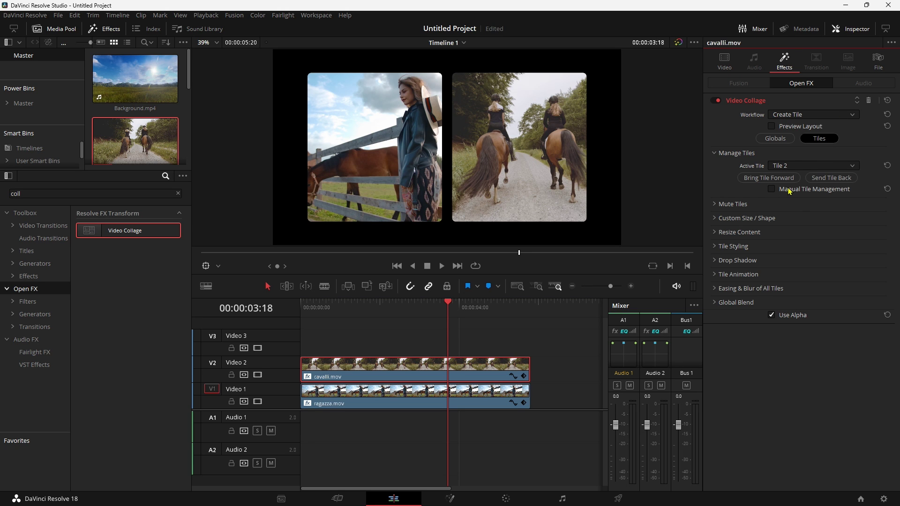
pyautogui.click(795, 182)
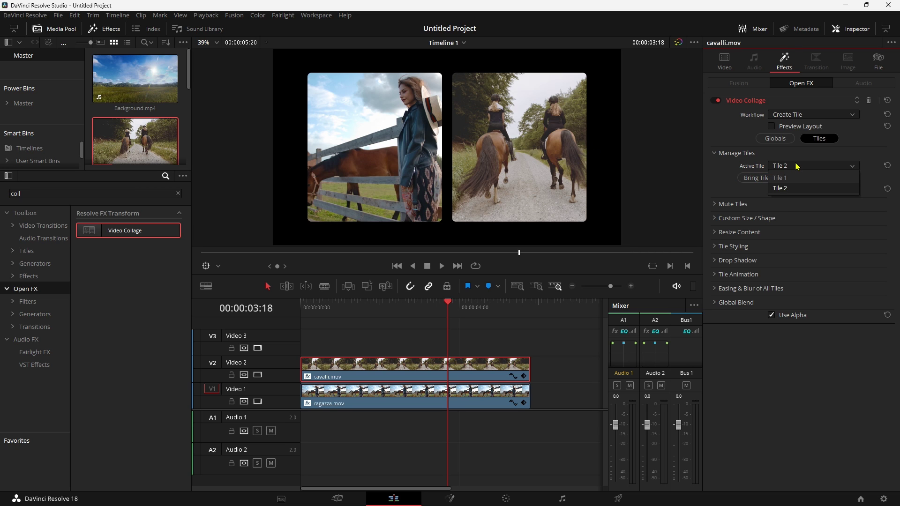
pyautogui.click(756, 180)
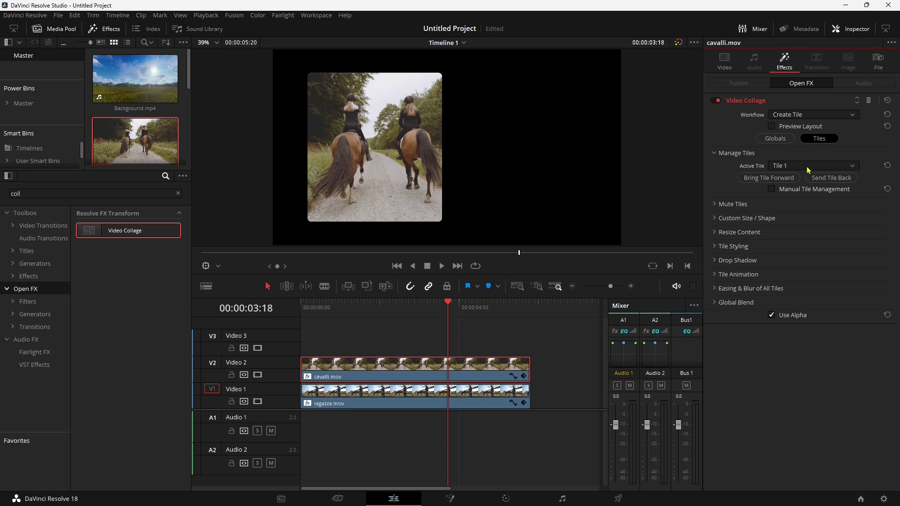
pyautogui.click(792, 166)
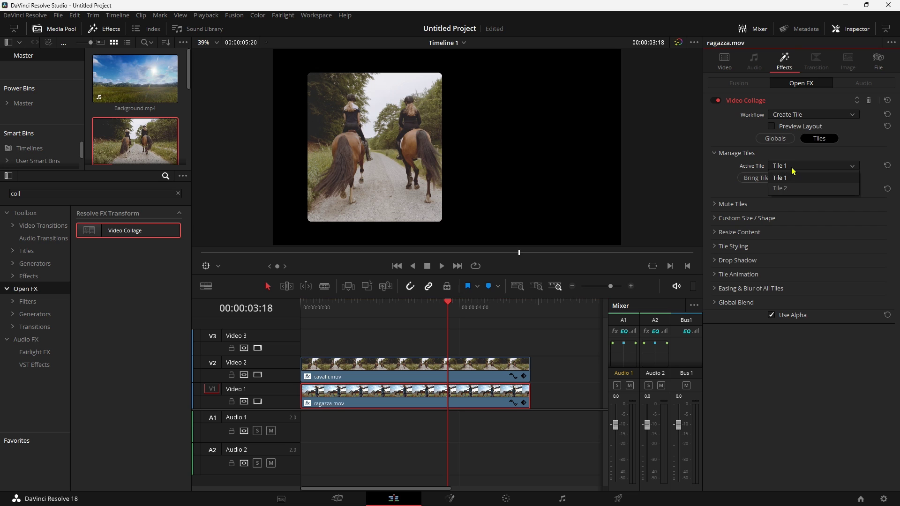
pyautogui.click(792, 185)
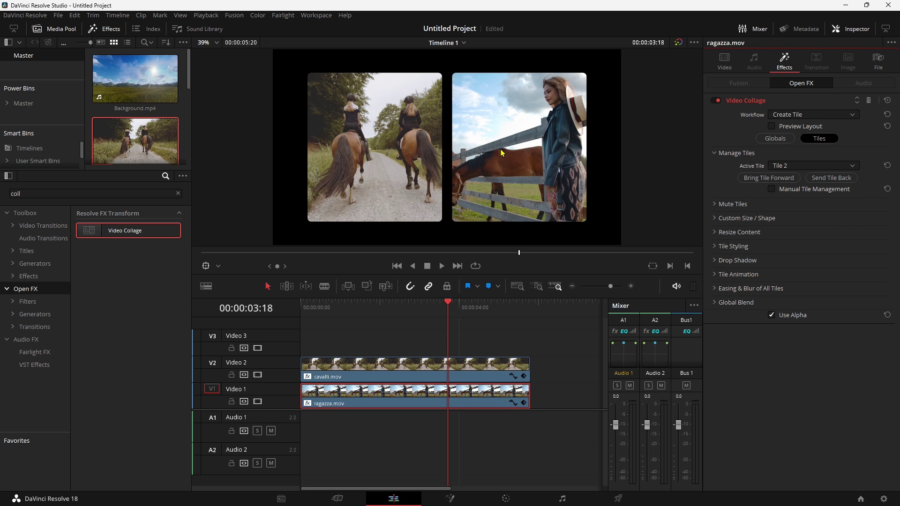
pyautogui.keyDown('ctrl'); pyautogui.click(406, 371); pyautogui.keyUp('ctrl')
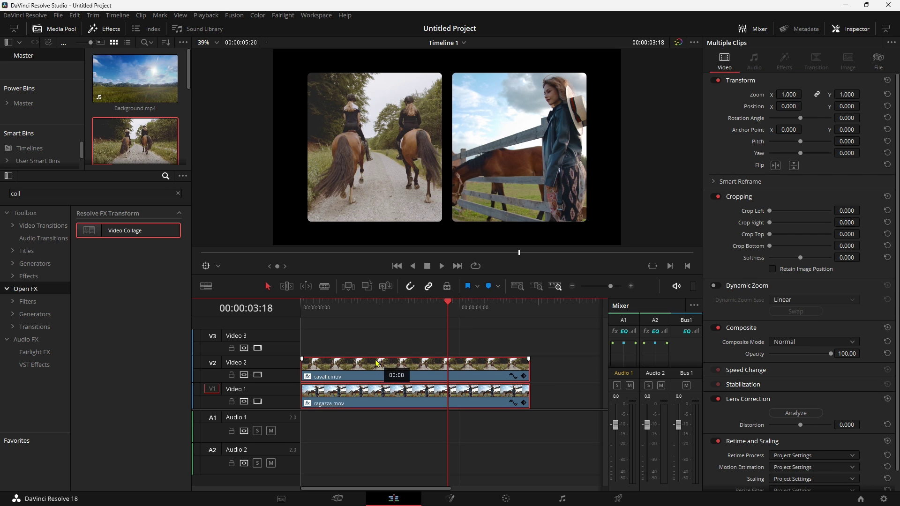
# Raise both collage clips one track and lay Background.mp4 on V1 beneath them
pyautogui.moveTo(383, 372); pyautogui.dragTo(375, 355)
pyautogui.moveTo(141, 82)
pyautogui.mouseDown()
pyautogui.moveTo(400, 375)
pyautogui.moveTo(307, 397)
pyautogui.mouseUp()
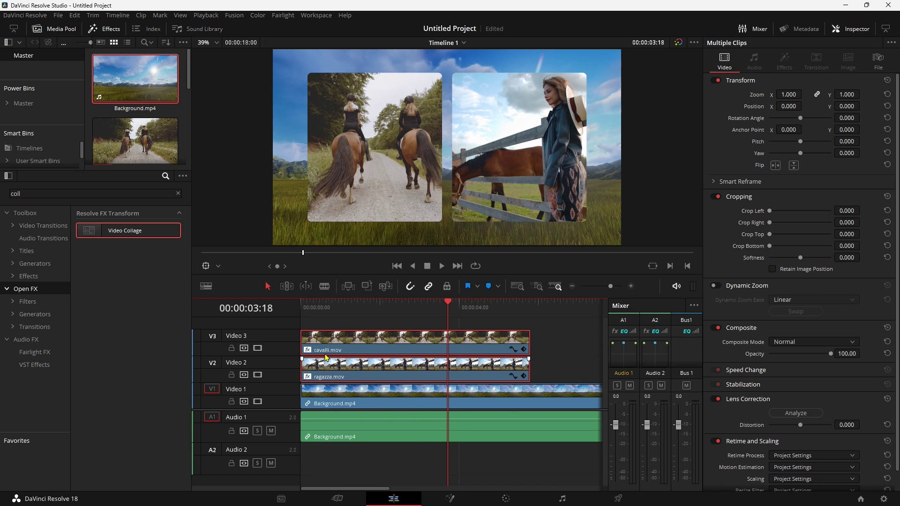
pyautogui.click(325, 309)
pyautogui.press('space')
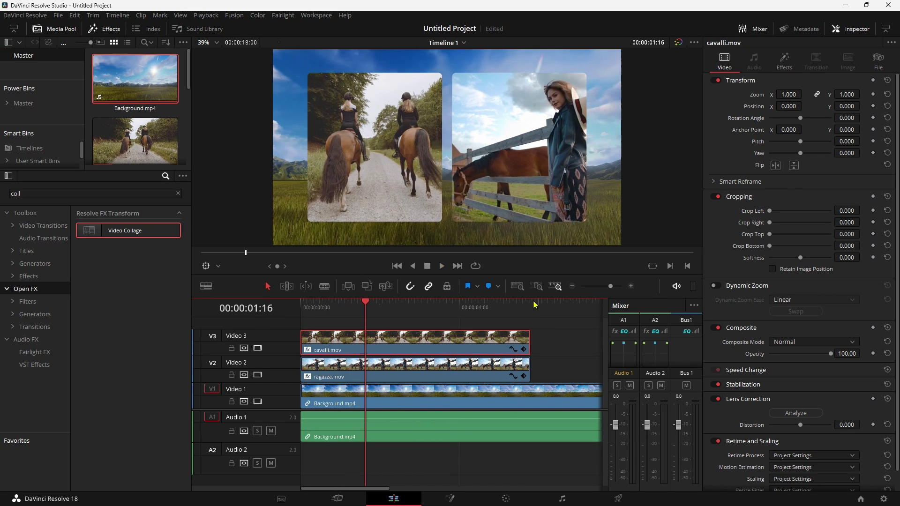
# Blade Background.mp4 at the collage's end (5:20) and delete the leftover part
pyautogui.click(533, 307)
pyautogui.hotkey('ctrl', 'b')
pyautogui.click(543, 407)
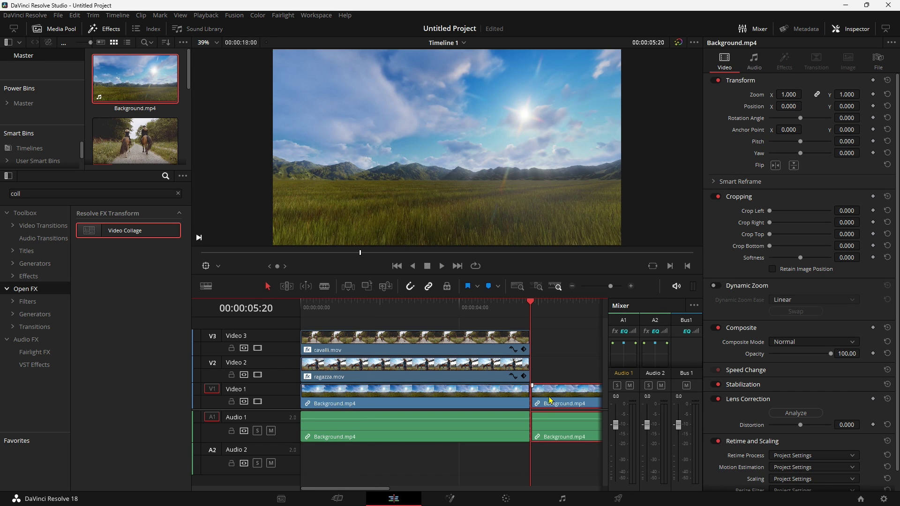
pyautogui.press('Delete')
# Select ragazza.mov and save the project
pyautogui.click(452, 310)
pyautogui.click(385, 310)
pyautogui.click(408, 358)
pyautogui.hotkey('ctrl', 's')
pyautogui.click(790, 60)
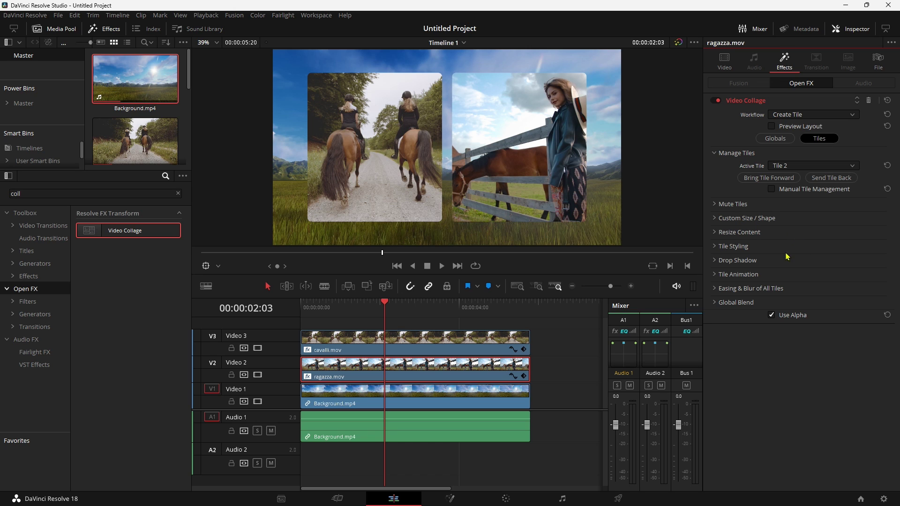
# Enable Drop Shadow with Strength 0.643, Drop Distance 0.051 and Blur 0.458
pyautogui.click(716, 262)
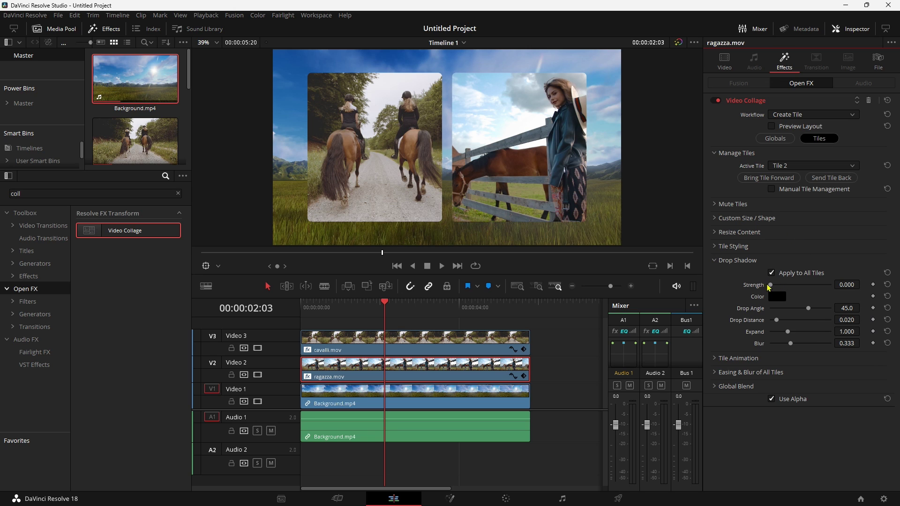
pyautogui.moveTo(775, 287); pyautogui.dragTo(833, 285)
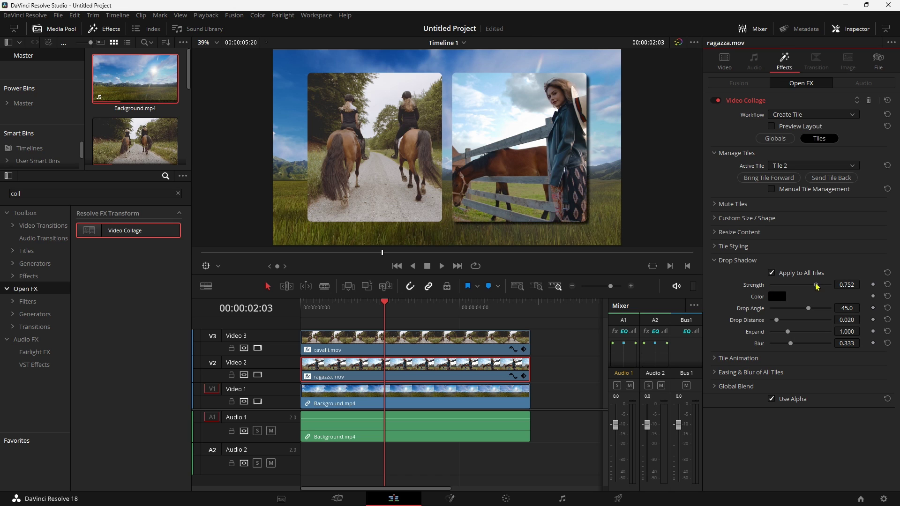
pyautogui.moveTo(831, 286)
pyautogui.mouseDown()
pyautogui.moveTo(796, 291)
pyautogui.moveTo(810, 286)
pyautogui.mouseUp()
pyautogui.moveTo(778, 322); pyautogui.dragTo(788, 320)
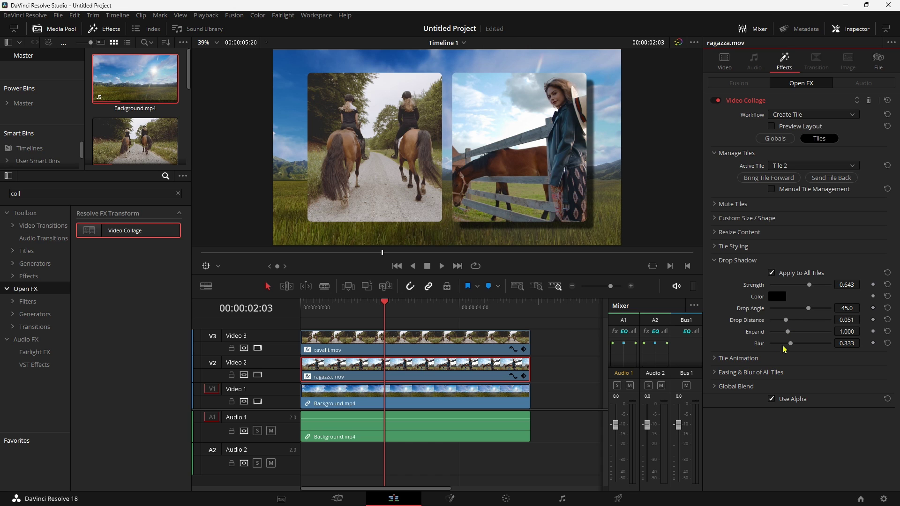
pyautogui.moveTo(791, 345); pyautogui.dragTo(800, 344)
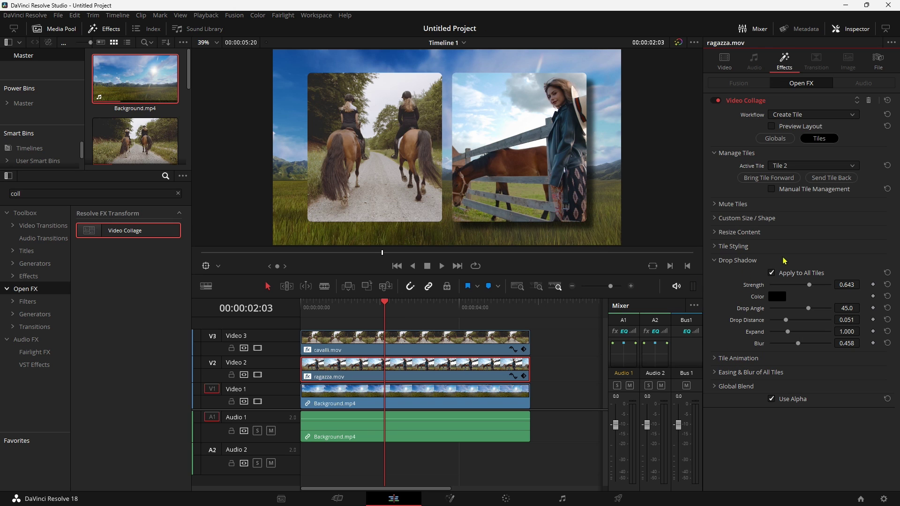
# Set Tile Border to 0.029 with a yellow Tile Color on the woman-and-horse tile
pyautogui.click(717, 247)
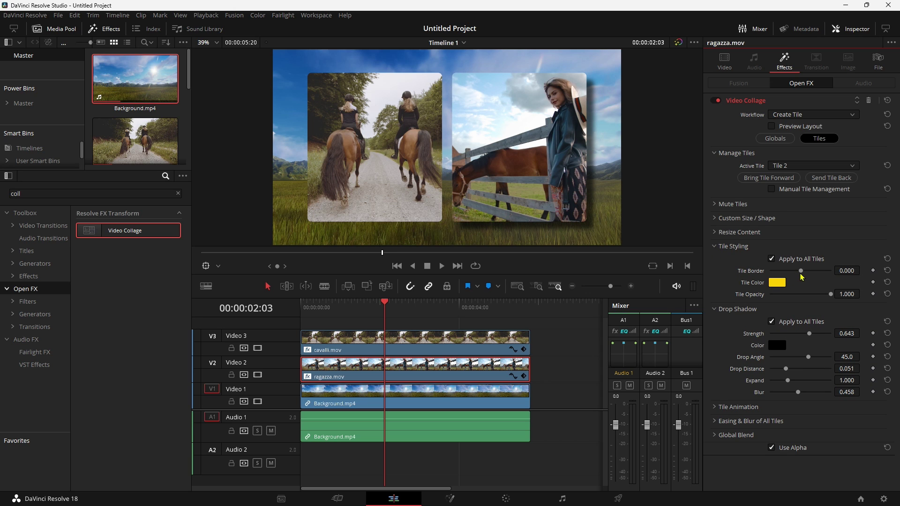
pyautogui.moveTo(802, 271); pyautogui.dragTo(806, 274)
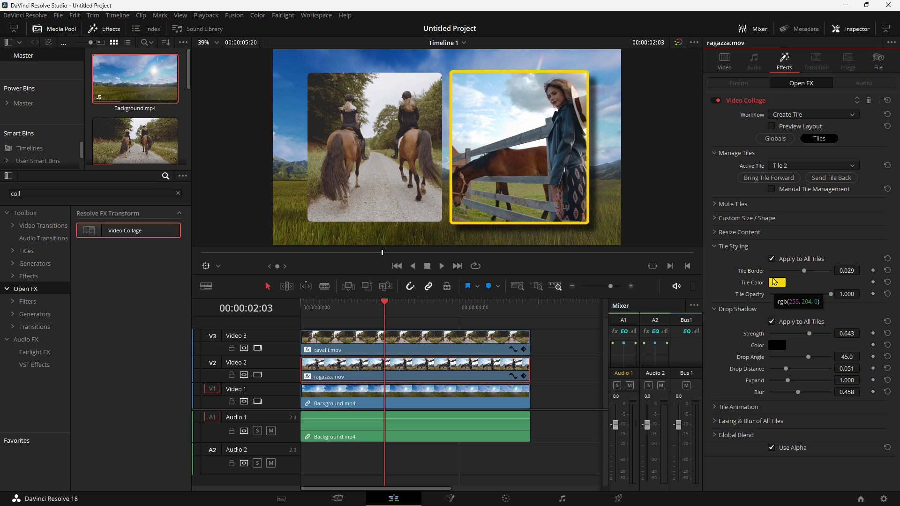
pyautogui.click(714, 233)
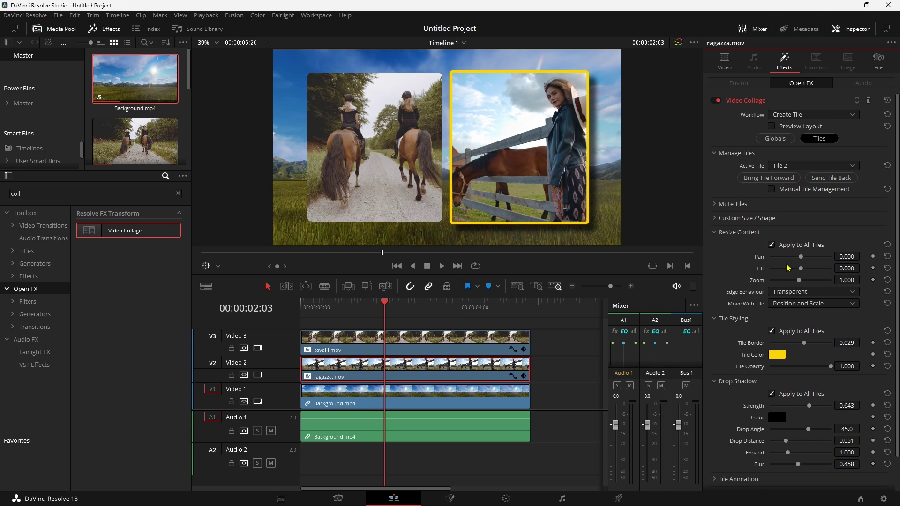
# In Resize Content, set Pan to 0.017 and Zoom to 1.006
pyautogui.moveTo(801, 261); pyautogui.dragTo(801, 254)
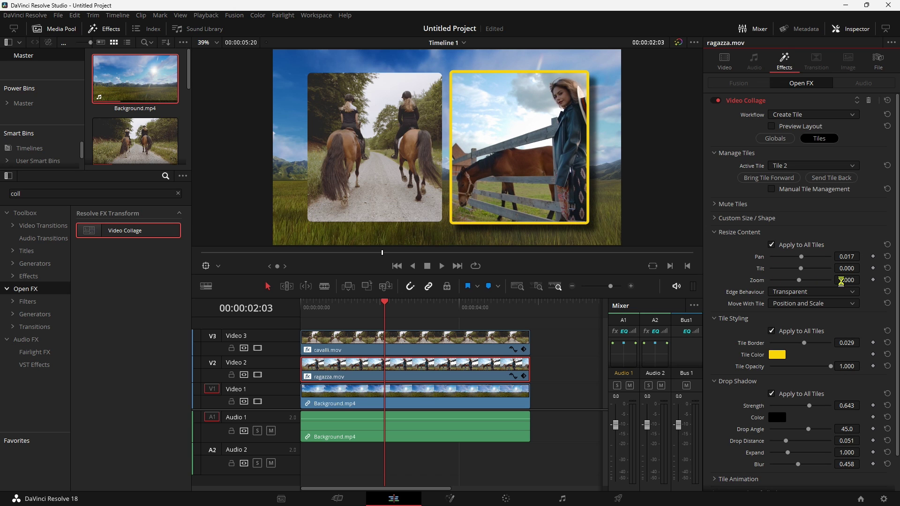
pyautogui.moveTo(846, 280); pyautogui.dragTo(863, 278)
pyautogui.click(714, 219)
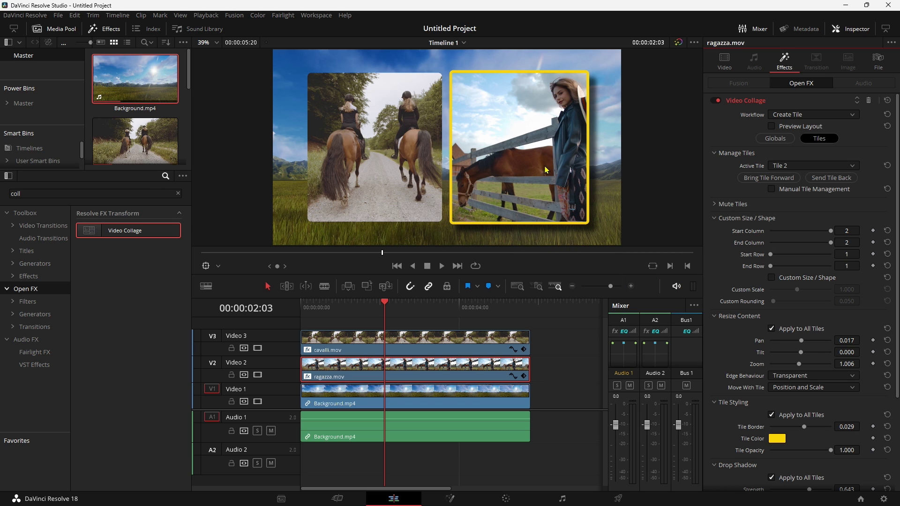
# Enable Custom Size / Shape with Custom Rounding 0.140 and Custom Scale reset to 1.000
pyautogui.click(772, 277)
pyautogui.moveTo(773, 301); pyautogui.dragTo(803, 301)
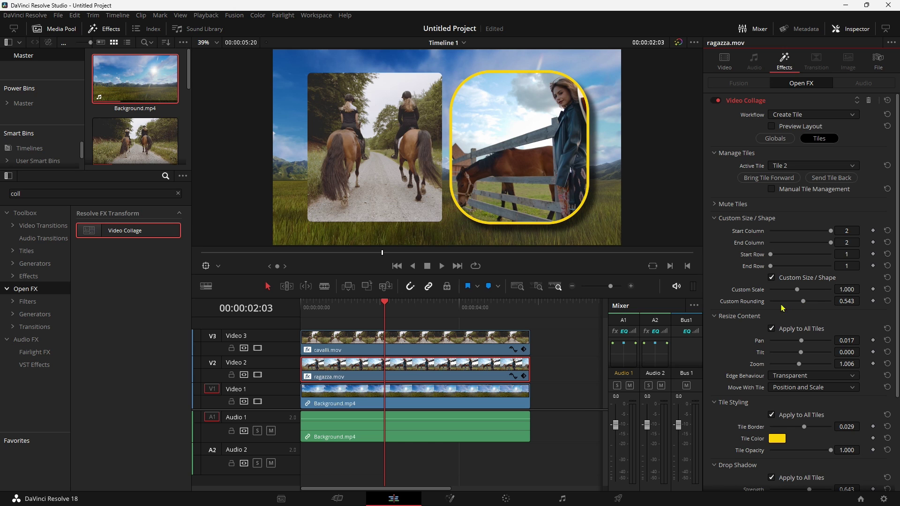
pyautogui.click(771, 279)
pyautogui.moveTo(802, 302)
pyautogui.mouseDown()
pyautogui.moveTo(852, 306)
pyautogui.moveTo(725, 305)
pyautogui.mouseUp()
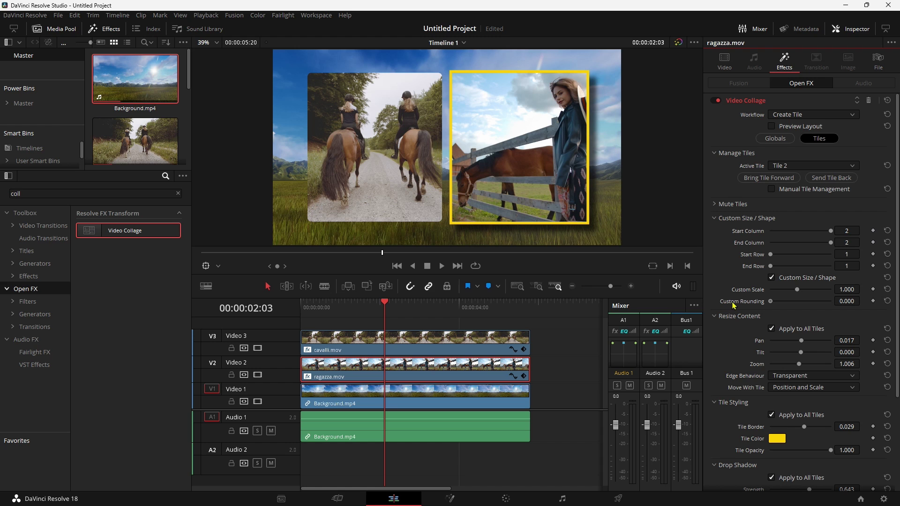
pyautogui.moveTo(770, 301)
pyautogui.mouseDown()
pyautogui.moveTo(815, 294)
pyautogui.moveTo(795, 290)
pyautogui.mouseUp()
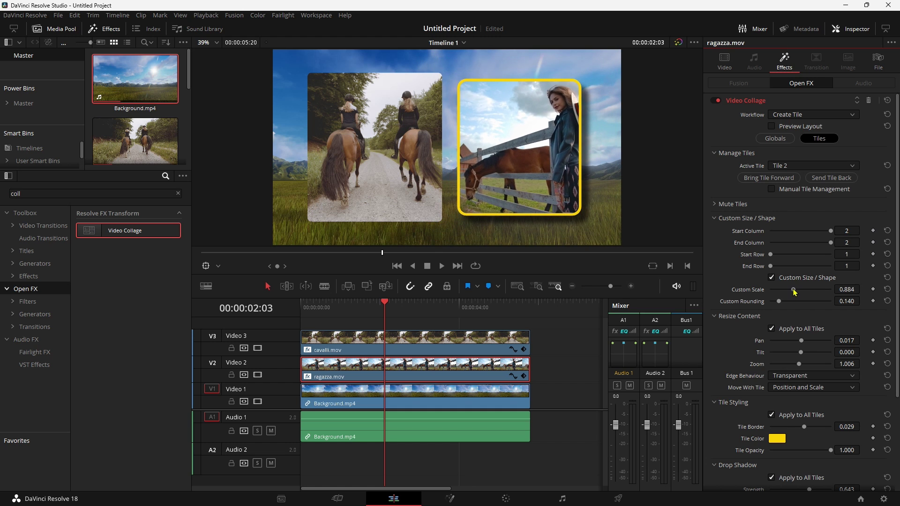
pyautogui.doubleClick(756, 294)
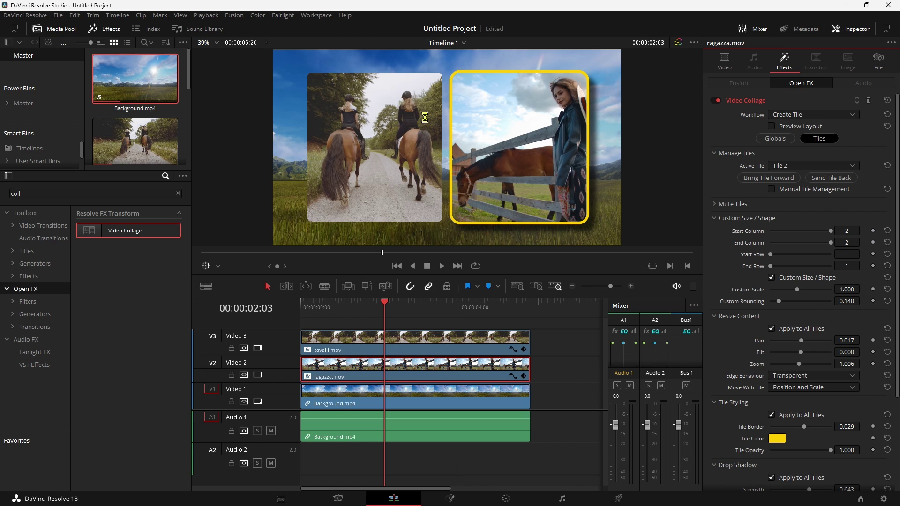
pyautogui.click(463, 359)
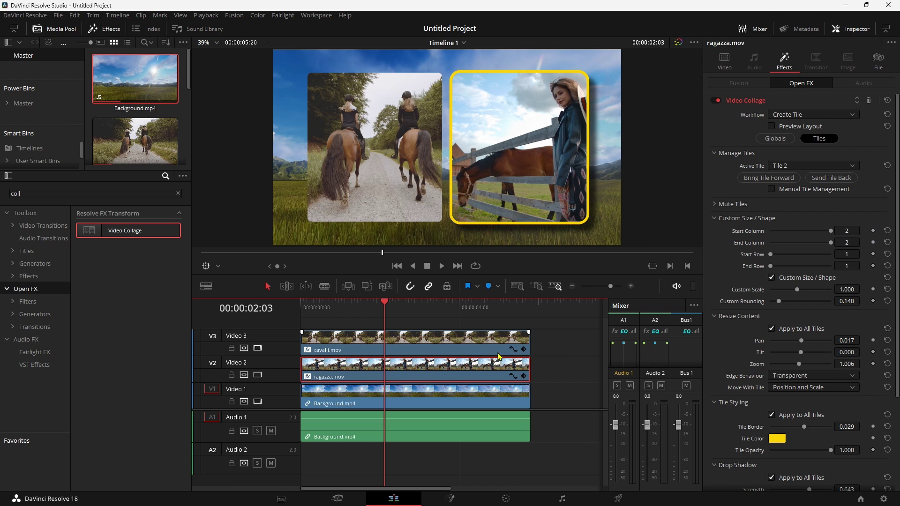
# Paste ragazza.mov's attributes onto cavalli.mov
pyautogui.rightClick(445, 371)
pyautogui.press('Escape')
pyautogui.click(407, 340)
pyautogui.hotkey('alt', 'v')
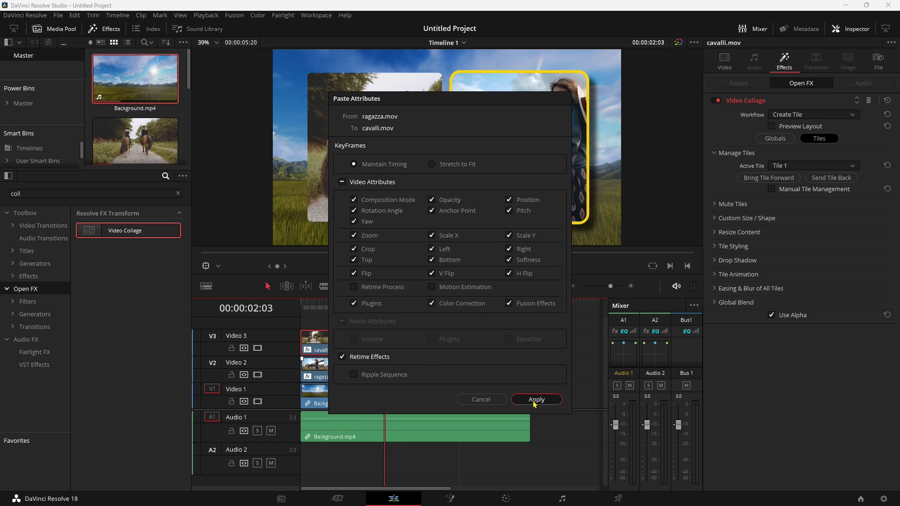
pyautogui.click(536, 400)
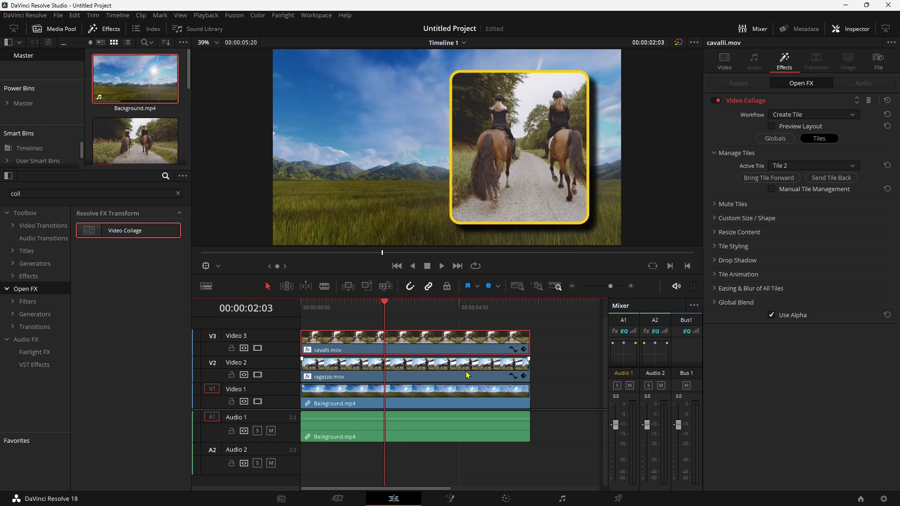
# Set cavalli.mov to Tile 1 and play back the collage to check it
pyautogui.click(797, 166)
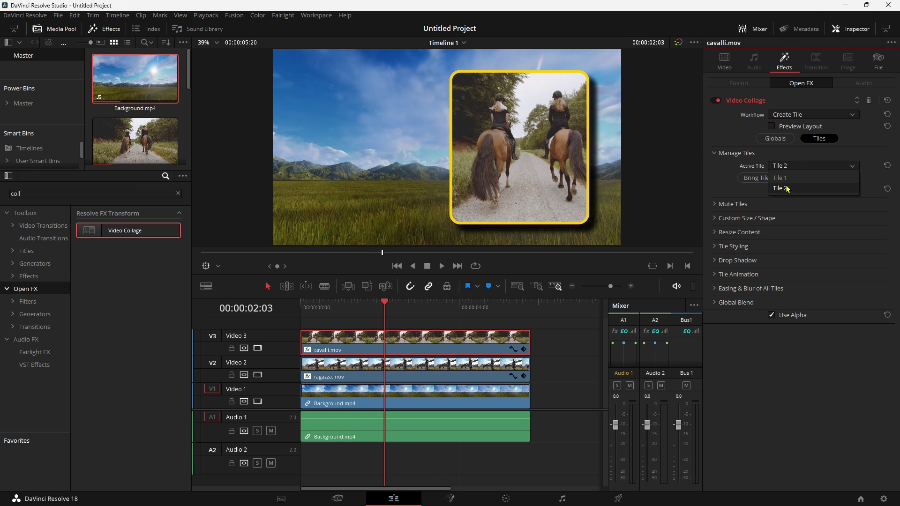
pyautogui.click(786, 181)
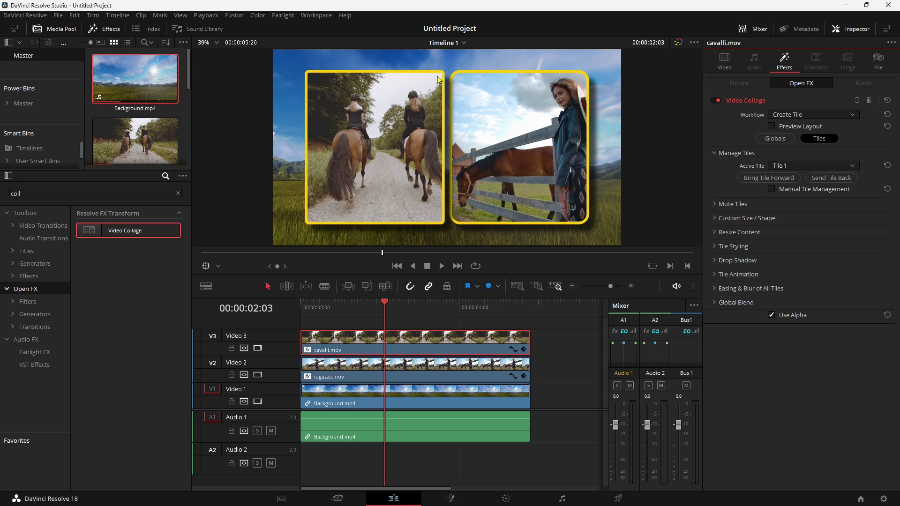
pyautogui.moveTo(394, 303); pyautogui.dragTo(303, 302)
pyautogui.press('space')
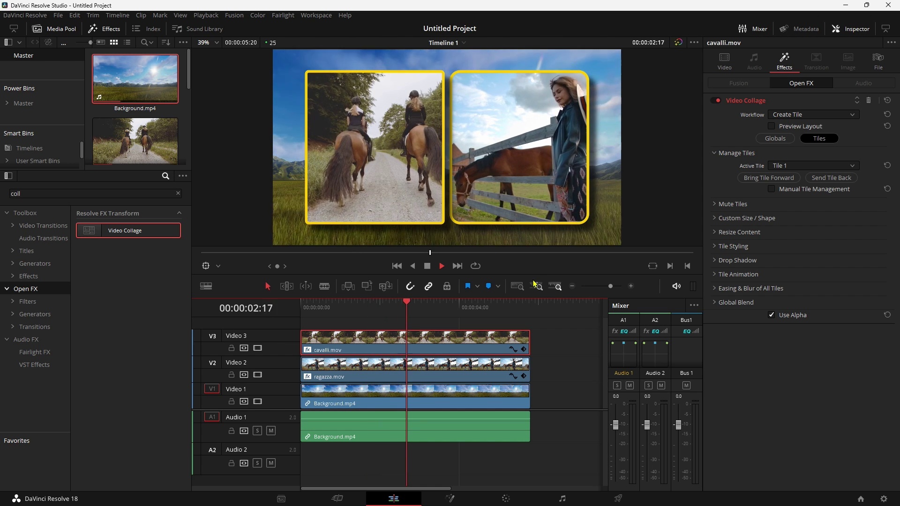
pyautogui.press('space')
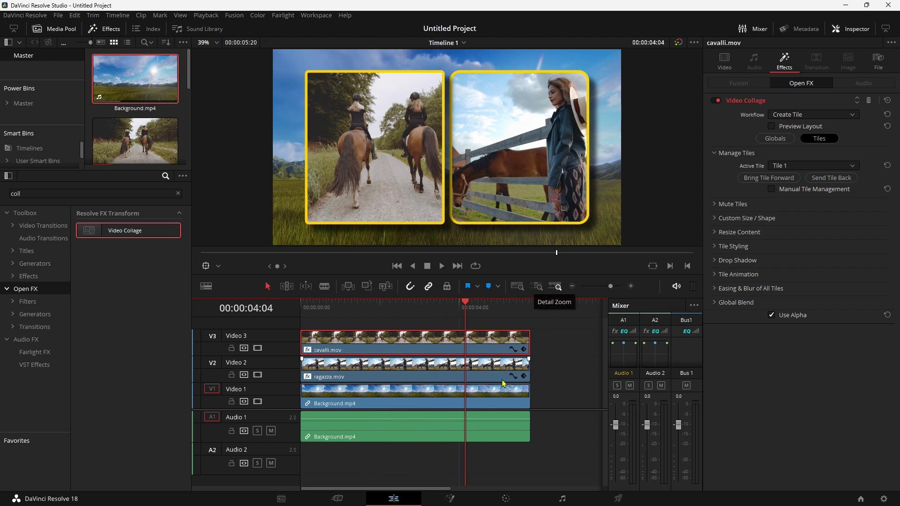
pyautogui.click(492, 373)
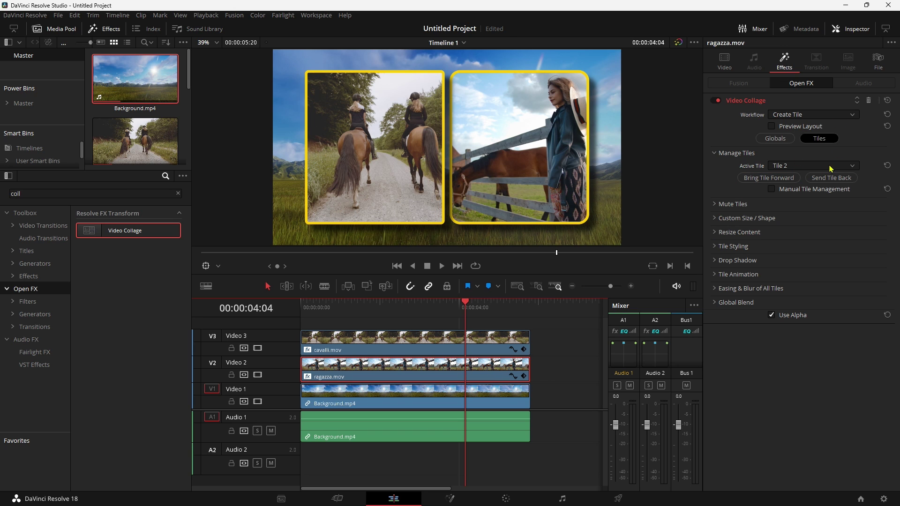
# Set the collage's Globals Rows to 2 and nudge the right tile's Resize Content pan
pyautogui.click(776, 138)
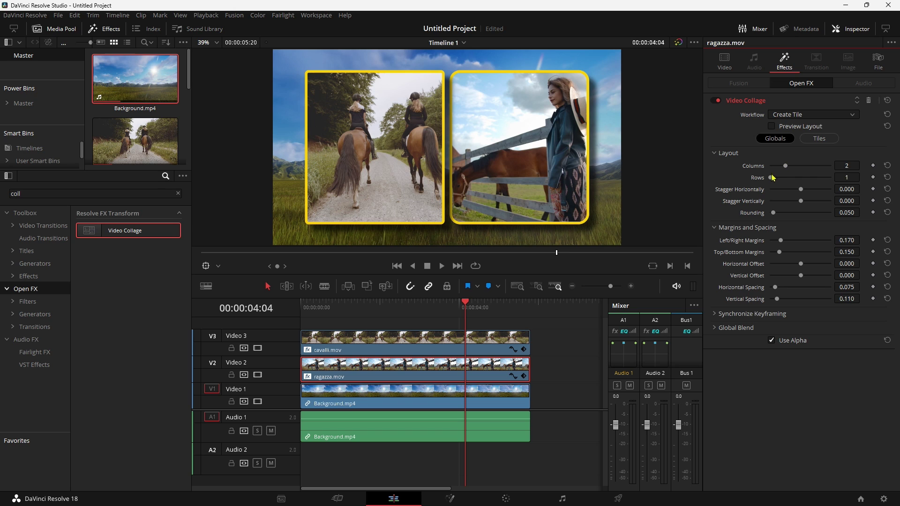
pyautogui.moveTo(771, 177); pyautogui.dragTo(787, 178)
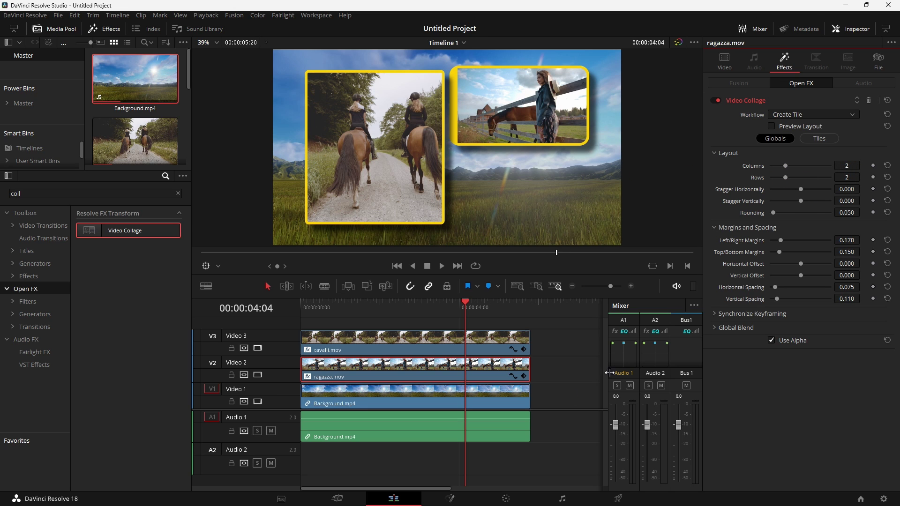
pyautogui.click(492, 363)
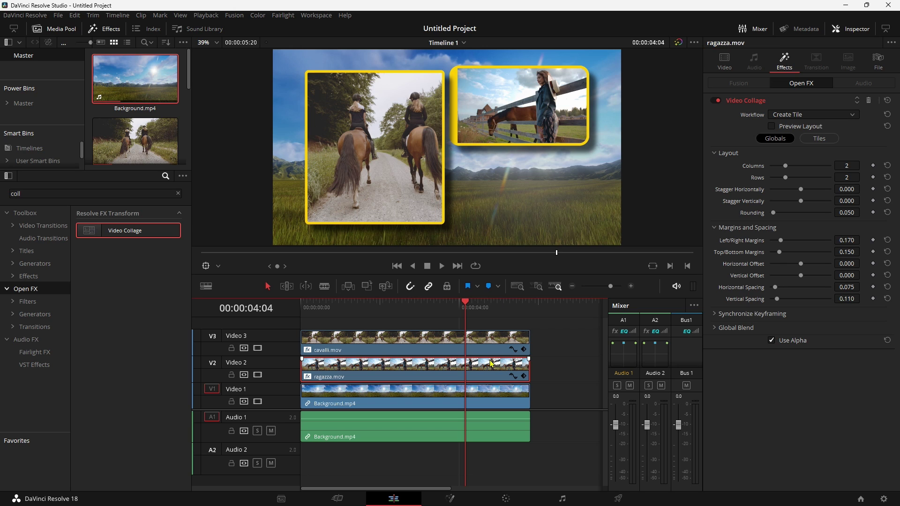
pyautogui.click(815, 139)
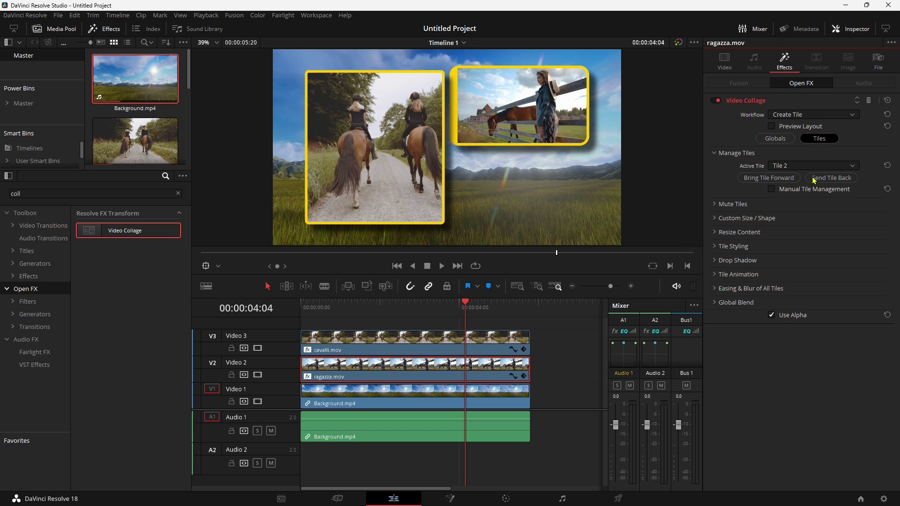
pyautogui.click(716, 247)
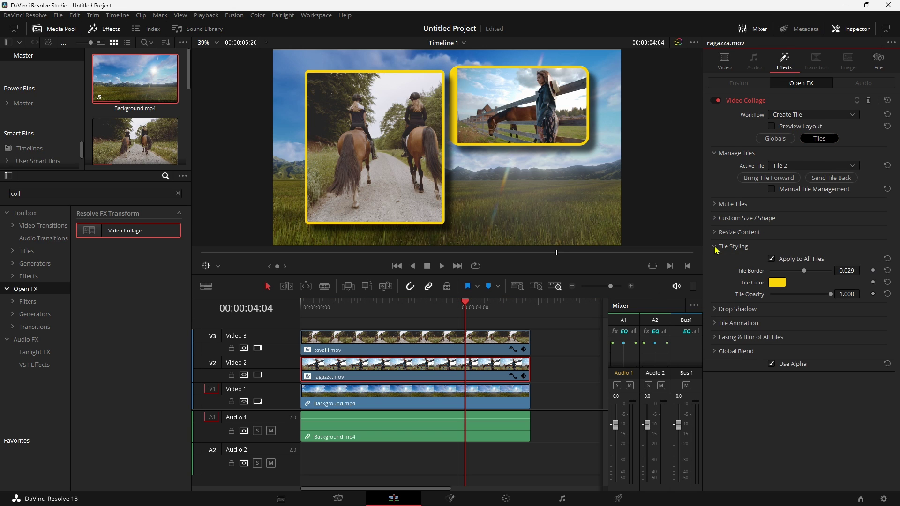
pyautogui.click(715, 233)
pyautogui.moveTo(847, 257)
pyautogui.mouseDown()
pyautogui.moveTo(835, 256)
pyautogui.moveTo(868, 256)
pyautogui.moveTo(853, 280)
pyautogui.mouseUp()
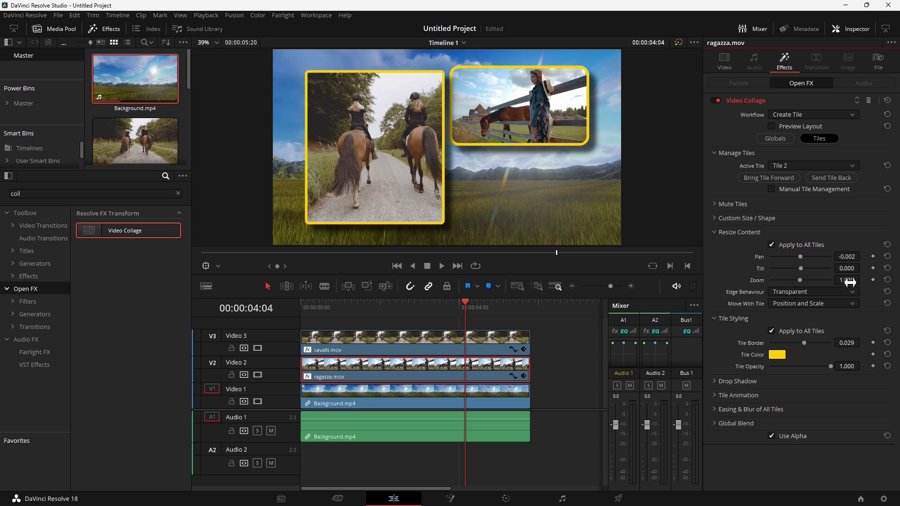
# Copy ragazza.mov's attributes to cavalli.mov, make it Tile 1, and save
pyautogui.click(475, 377)
pyautogui.hotkey('ctrl', 'c')
pyautogui.click(471, 338)
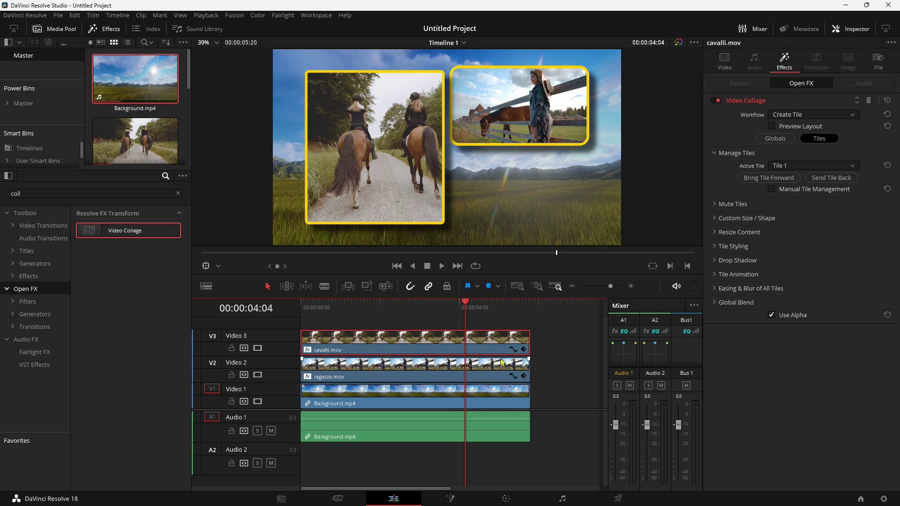
pyautogui.hotkey('alt', 'v')
pyautogui.click(537, 400)
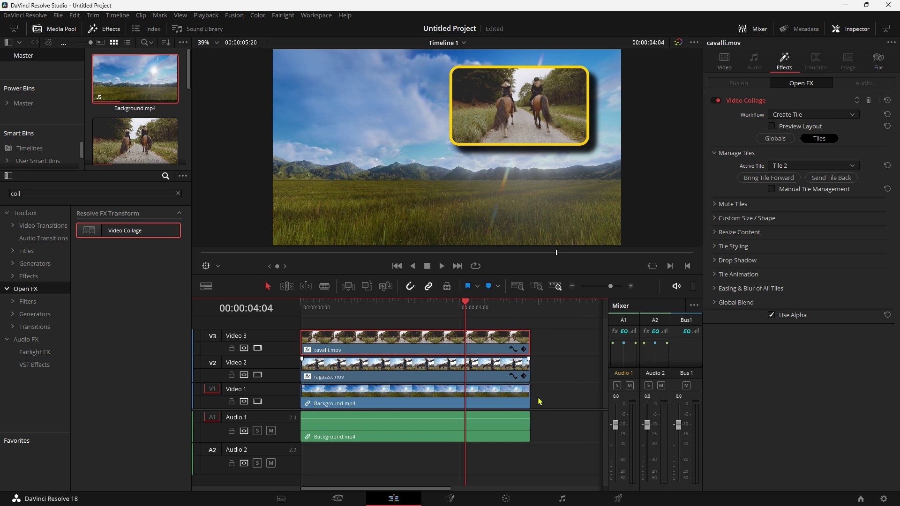
pyautogui.click(823, 166)
pyautogui.click(807, 178)
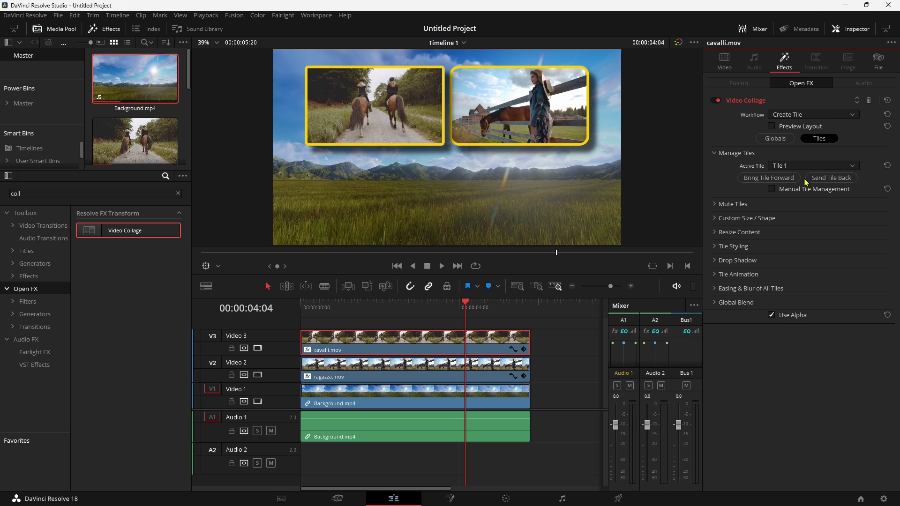
pyautogui.hotkey('ctrl', 's')
# Set cavalli.mov's Stagger Vertically to -1.400
pyautogui.click(718, 204)
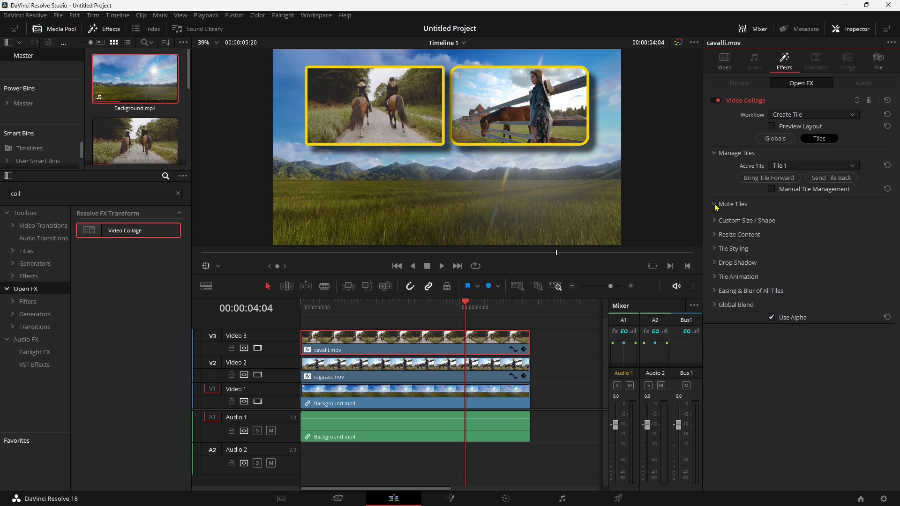
pyautogui.click(775, 138)
pyautogui.moveTo(850, 209); pyautogui.dragTo(797, 209)
pyautogui.moveTo(862, 201); pyautogui.dragTo(843, 201)
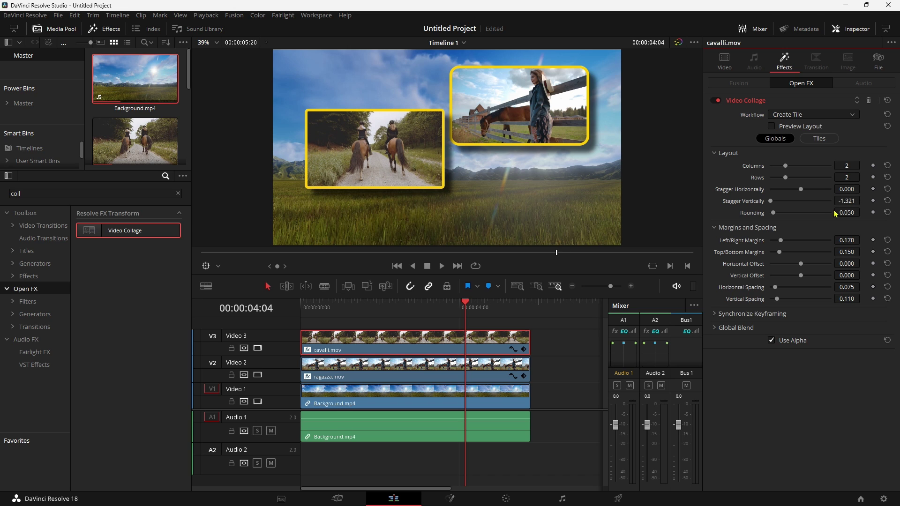
pyautogui.click(846, 202)
pyautogui.press('BackSpace')
pyautogui.press('Return')
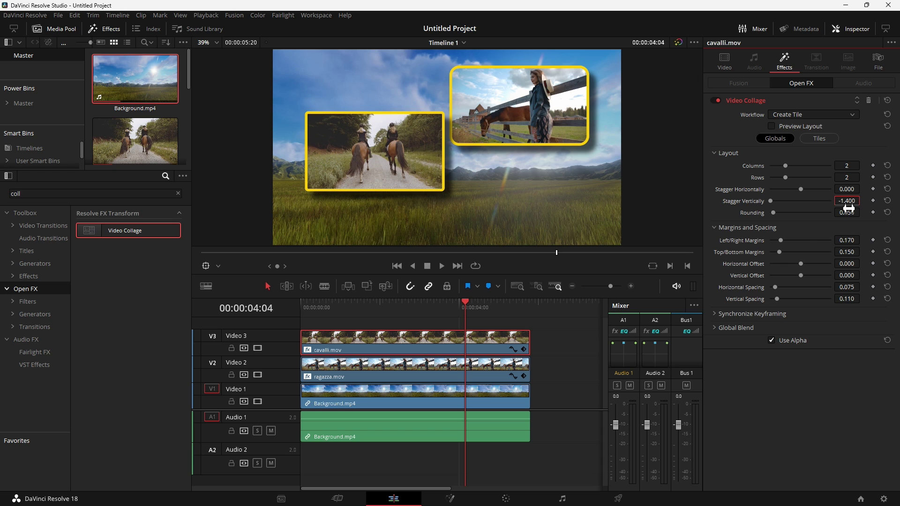
# Set ragazza.mov's Stagger Vertically to 1.400 by typing the value
pyautogui.click(501, 366)
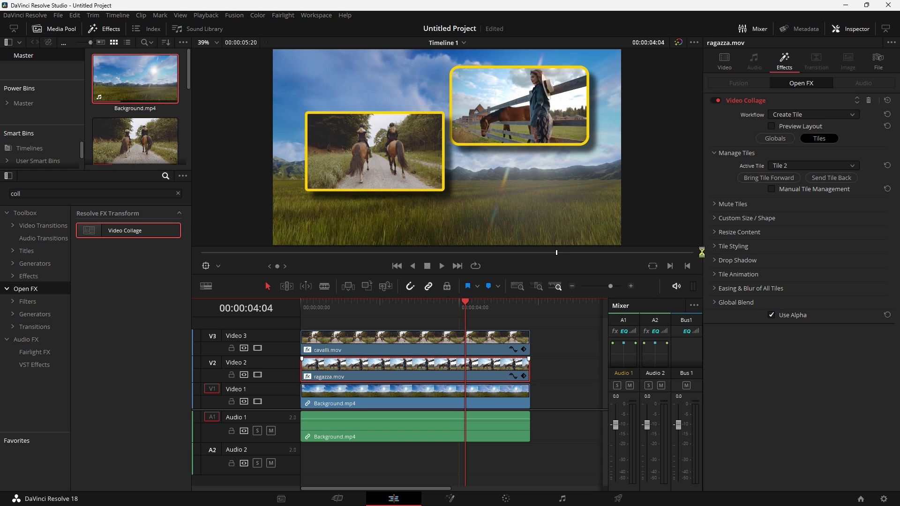
pyautogui.click(776, 138)
pyautogui.moveTo(847, 200); pyautogui.dragTo(862, 201)
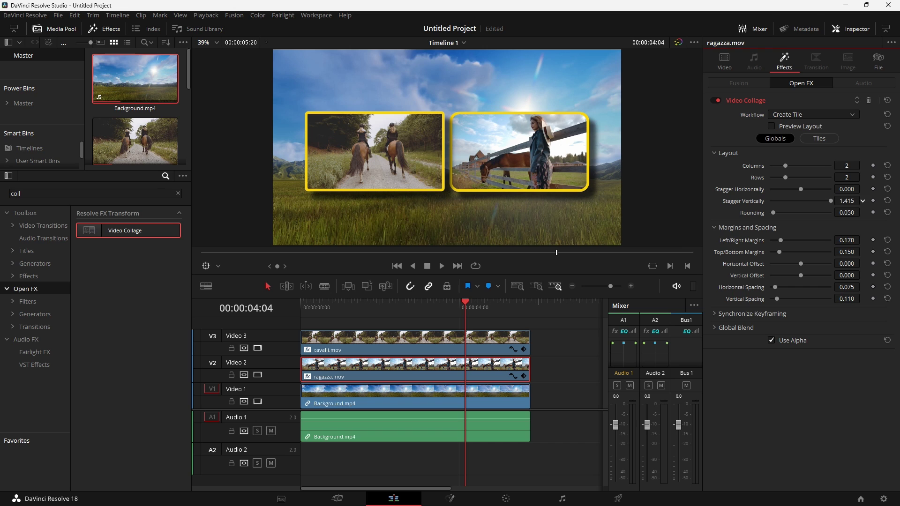
pyautogui.click(845, 202)
pyautogui.press('BackSpace')
pyautogui.write('1.4')
pyautogui.press('Return')
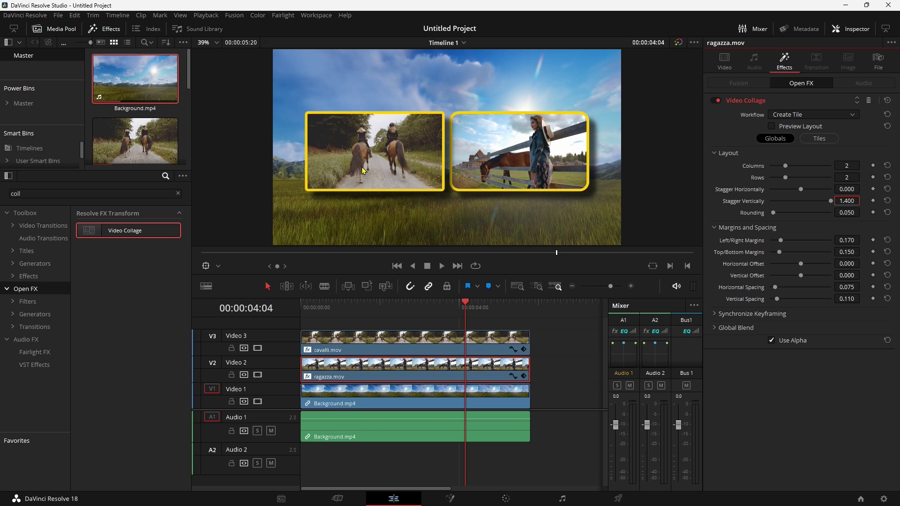
pyautogui.click(481, 343)
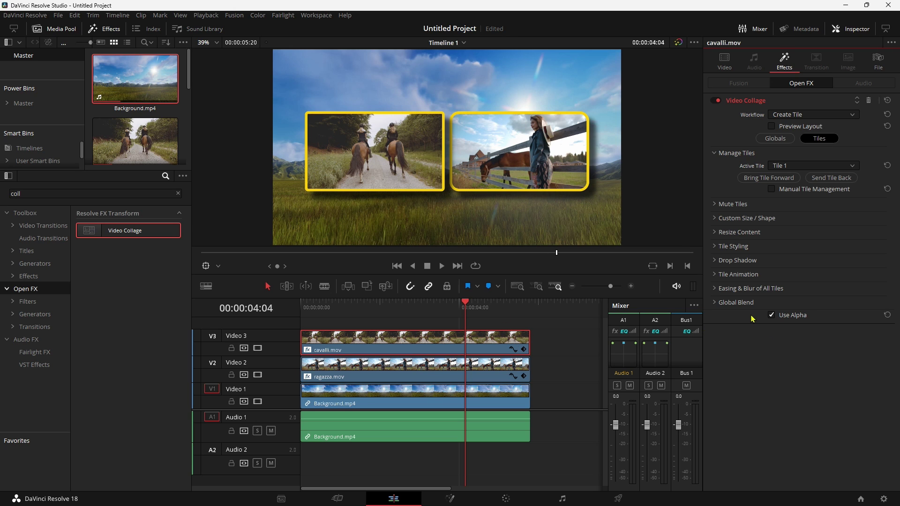
# Tick Custom Size / Shape on the riders tile and drag Custom Rounding to 0.163
pyautogui.click(716, 289)
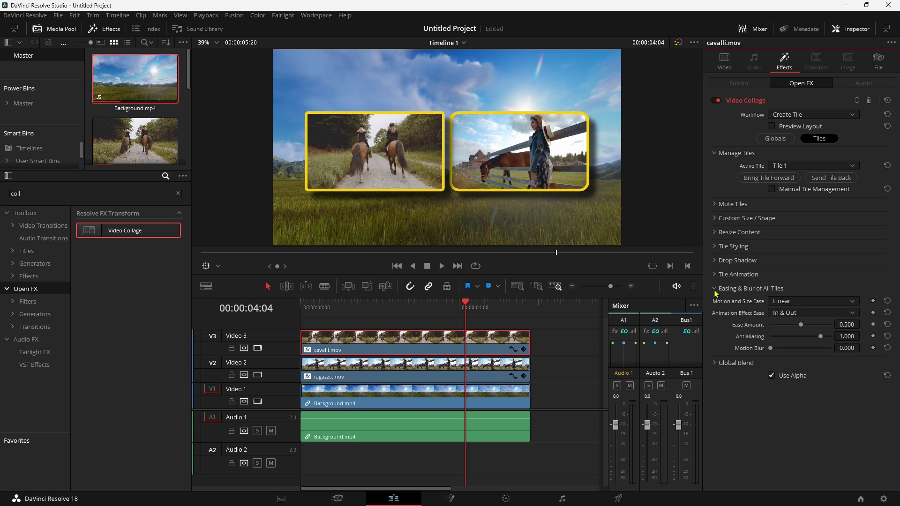
pyautogui.click(713, 276)
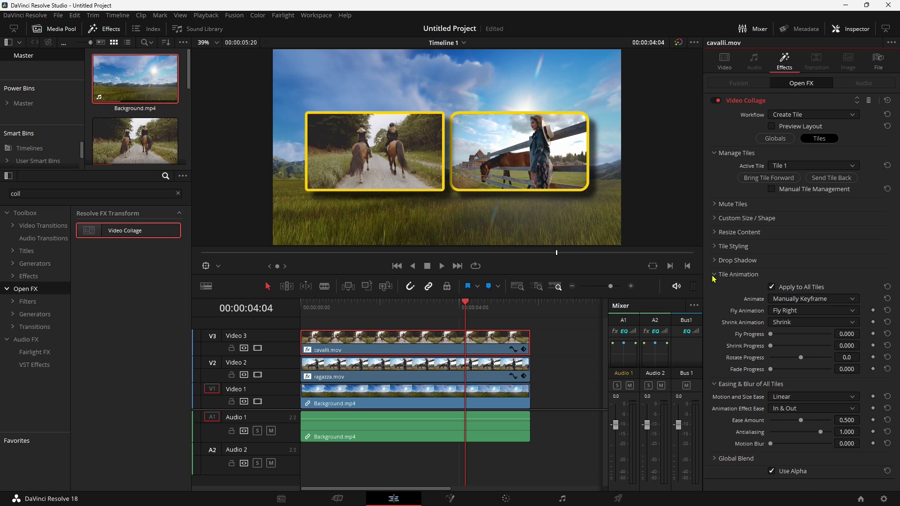
pyautogui.click(715, 246)
pyautogui.click(715, 218)
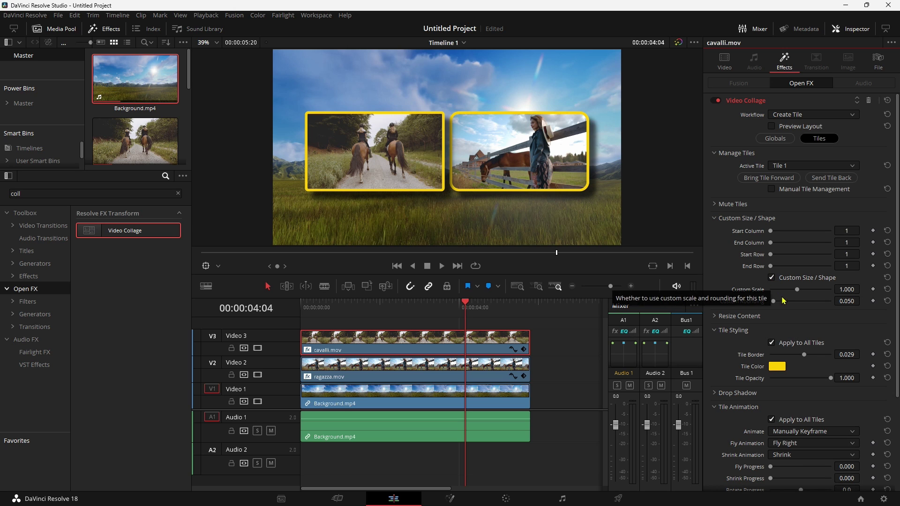
pyautogui.moveTo(776, 302); pyautogui.dragTo(782, 303)
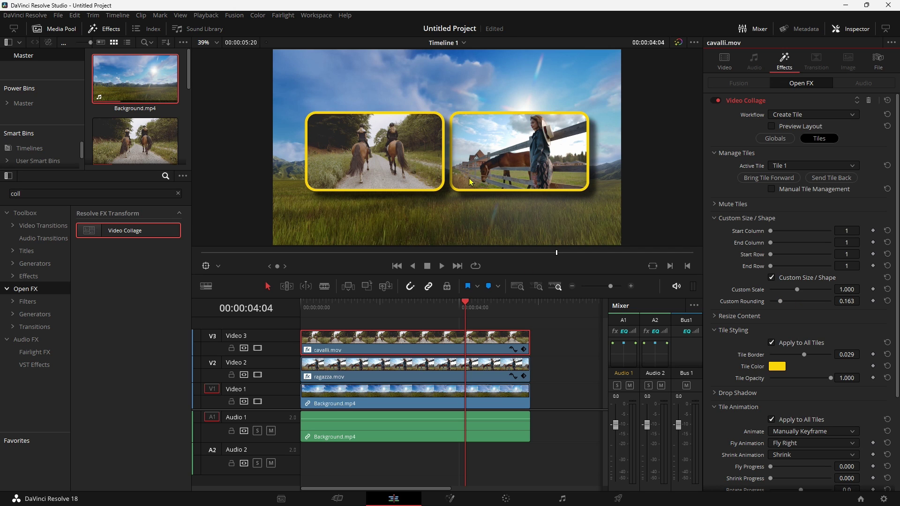
pyautogui.click(342, 318)
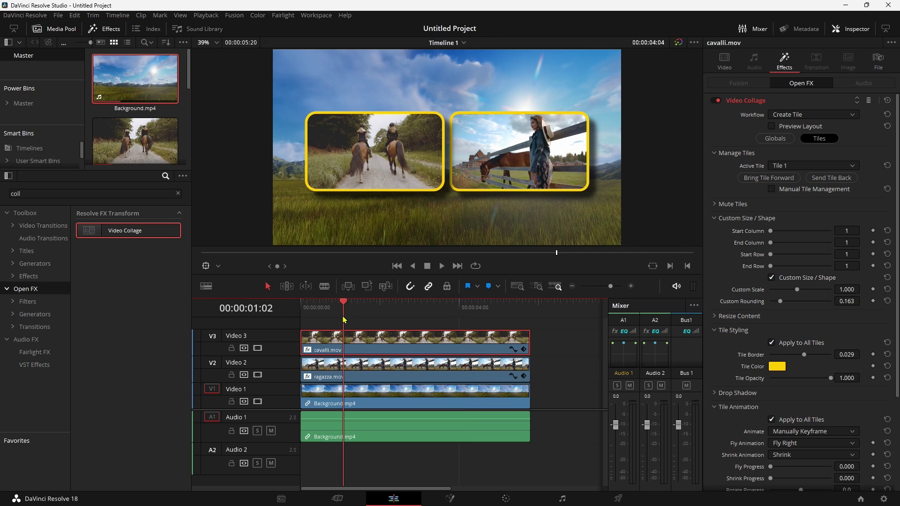
pyautogui.press('space')
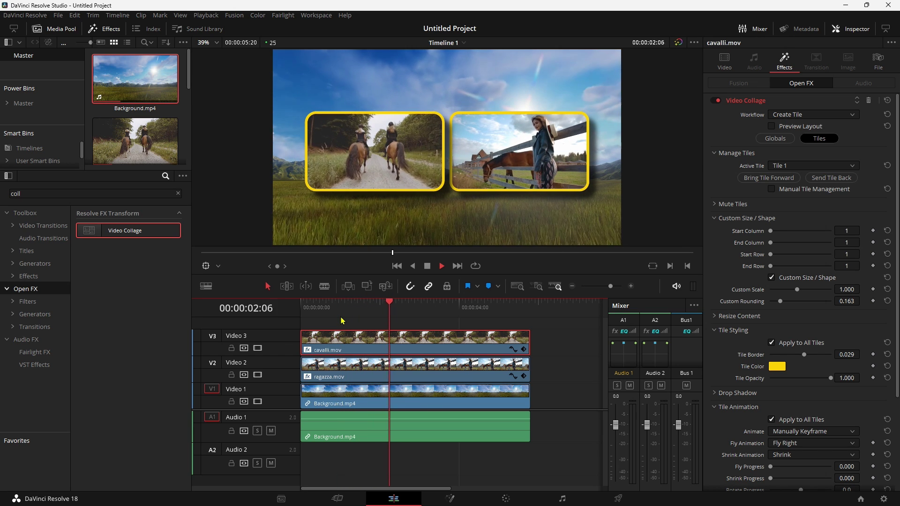
pyautogui.press('space')
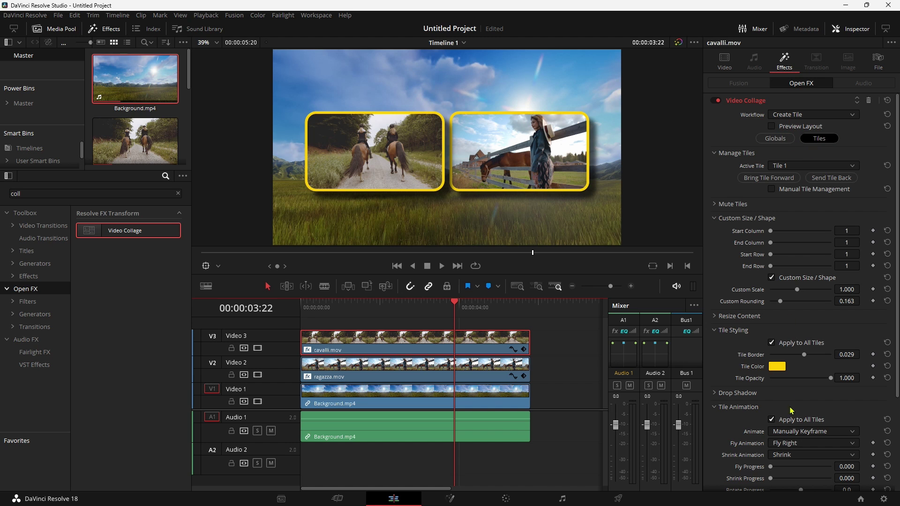
pyautogui.scroll(-5, 779, 307)
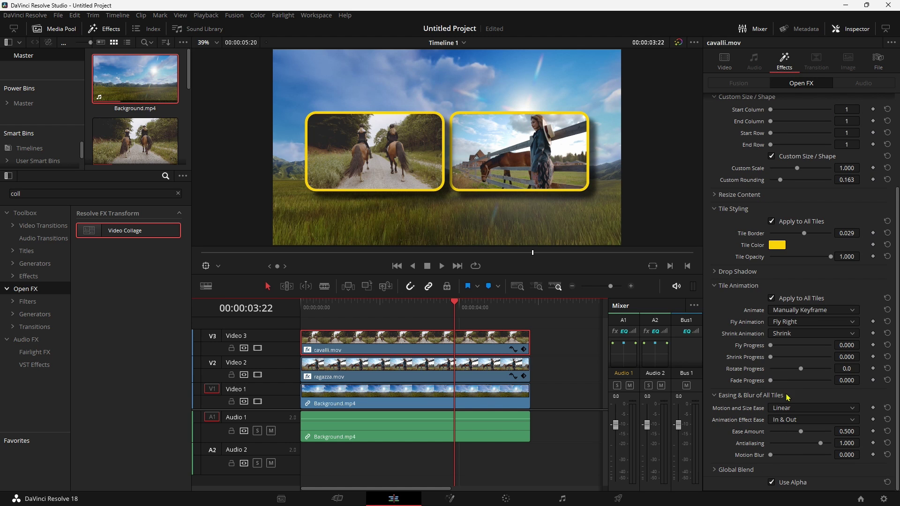
pyautogui.scroll(5, 787, 397)
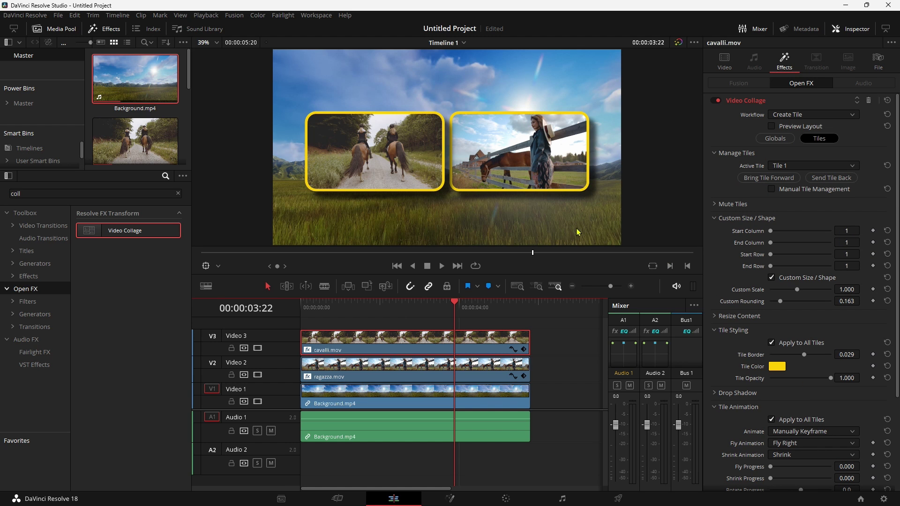